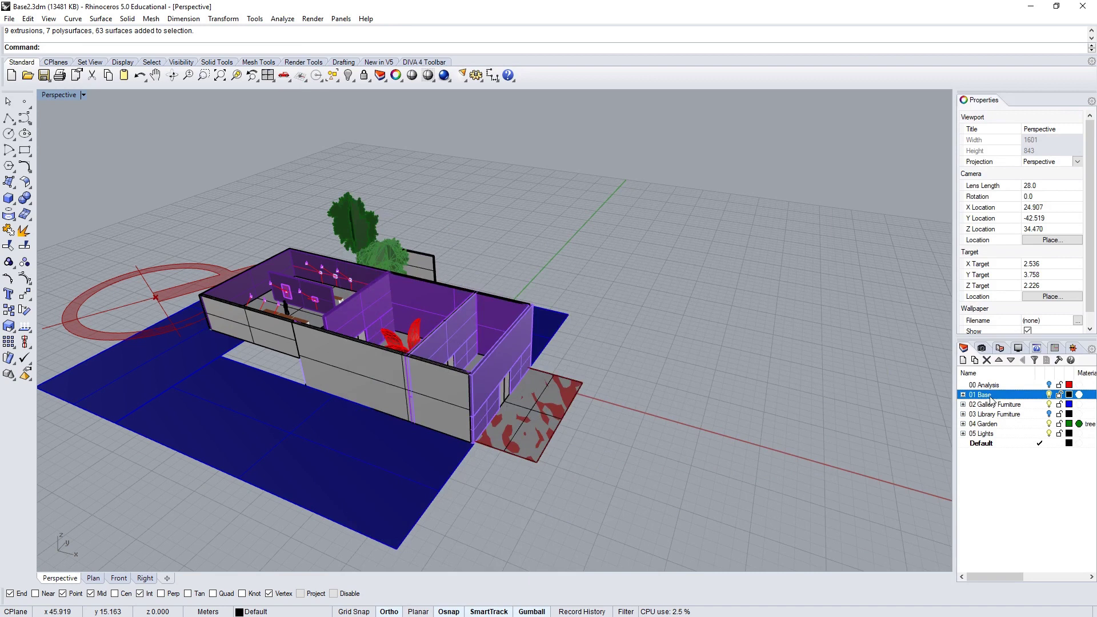
Use Select Sublayer Objects on the 01 Base layer to select all its geometry
{"action": "right_click", "coordinate": [991, 399]}
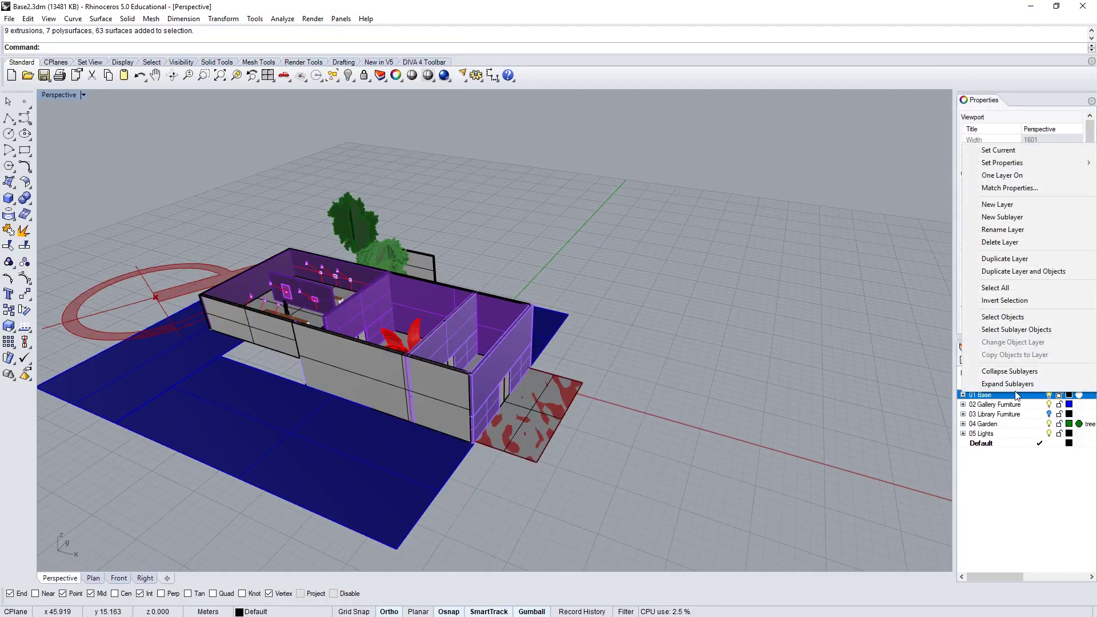
{"action": "left_click", "coordinate": [1019, 330]}
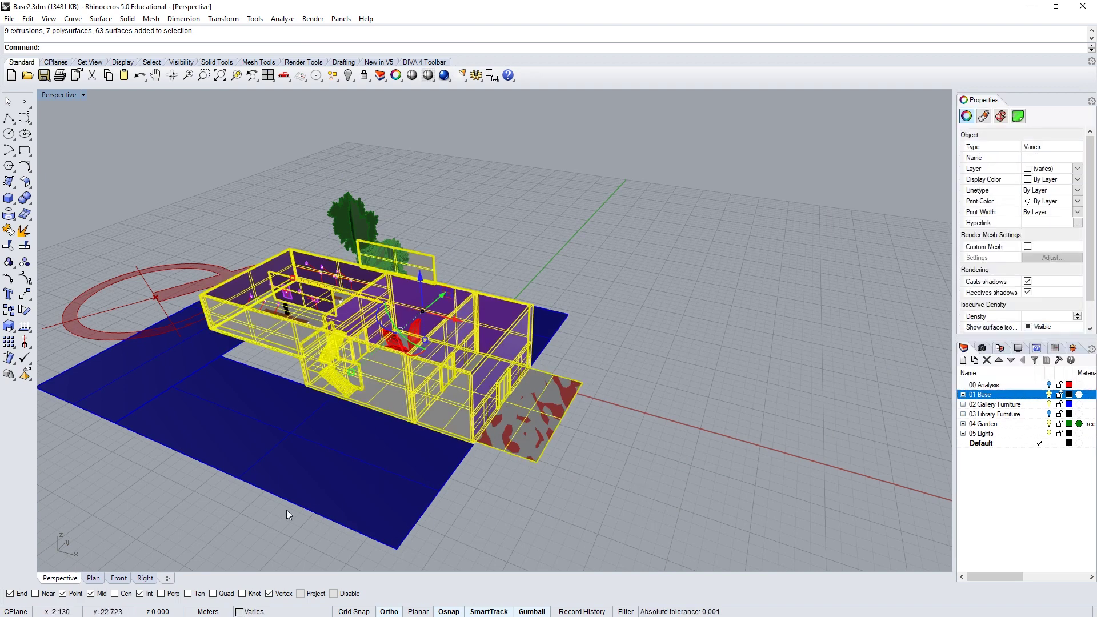
In Grasshopper, place a Geometry parameter on the canvas
{"action": "key", "text": "alt+Tab"}
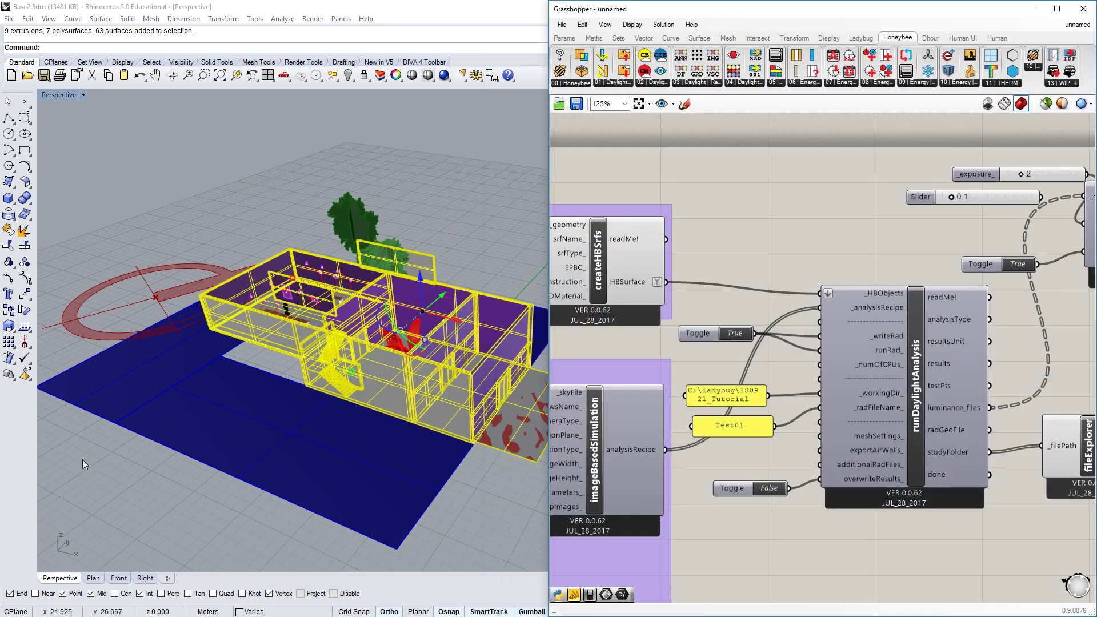
{"action": "scroll", "coordinate": [609, 461], "scroll_direction": "down", "scroll_amount": 3}
{"action": "scroll", "coordinate": [801, 378], "scroll_direction": "up", "scroll_amount": 4}
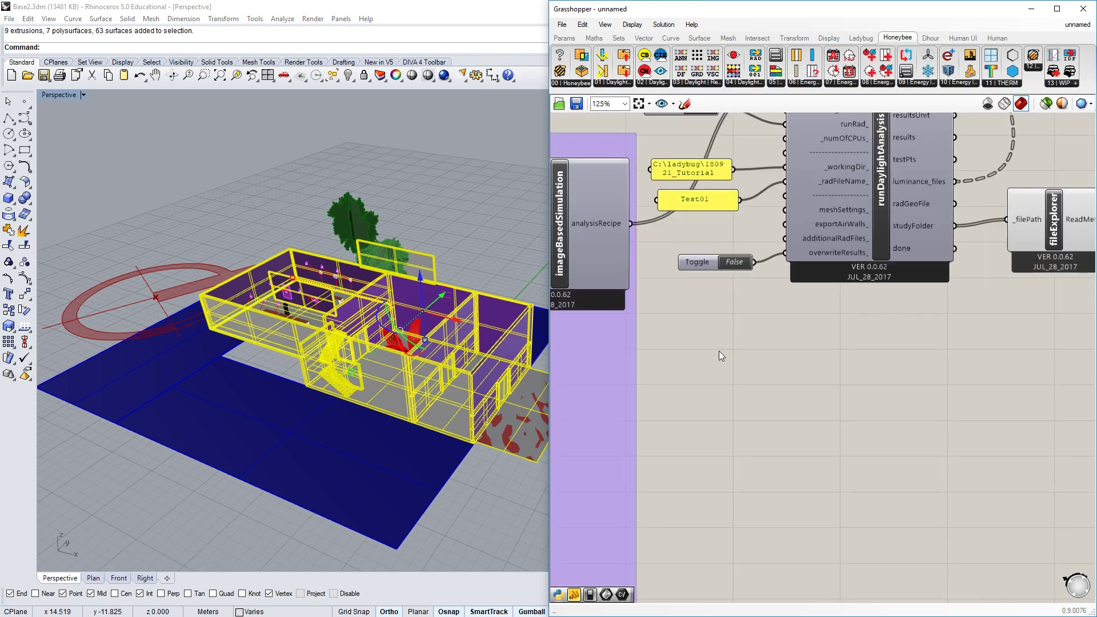
{"action": "scroll", "coordinate": [719, 351], "scroll_direction": "up", "scroll_amount": 1}
{"action": "double_click", "coordinate": [752, 411]}
{"action": "type", "text": "geometry"}
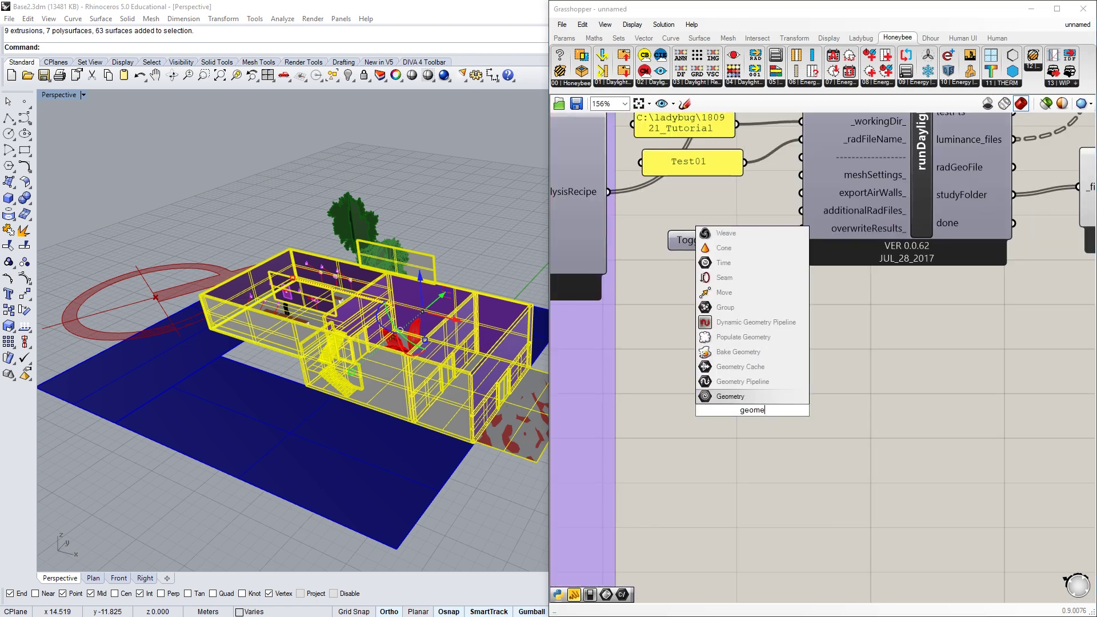
{"action": "key", "text": "Return"}
Reference the selected base objects (9 extrusions, 7 polysurfaces, 63 surfaces) into Geo with Set Multiple Geometries
{"action": "right_click", "coordinate": [752, 414]}
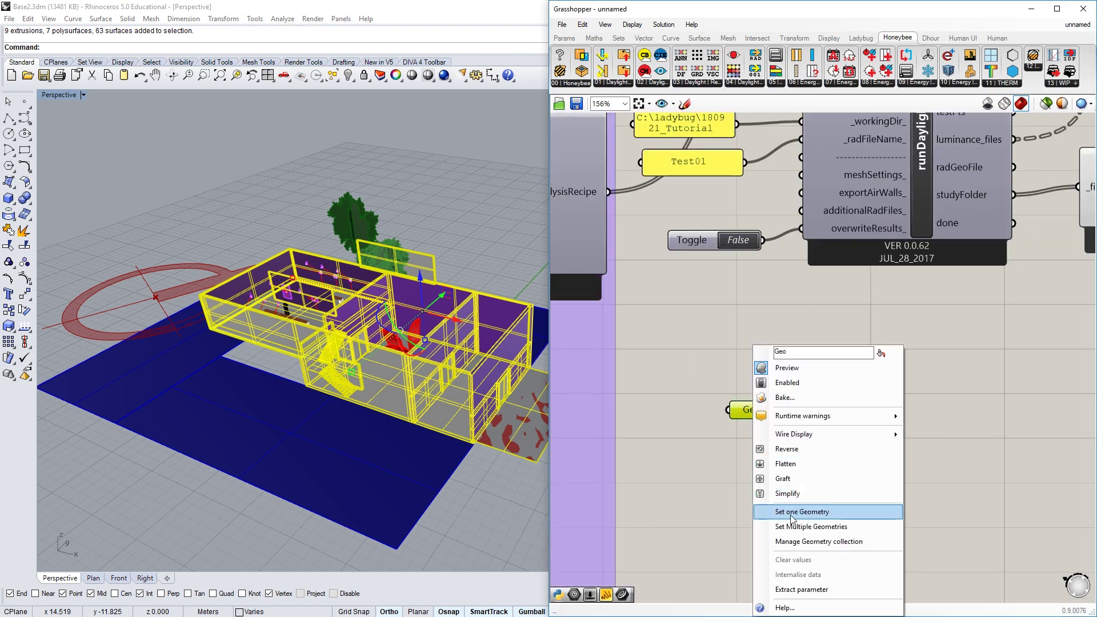
{"action": "left_click", "coordinate": [790, 524]}
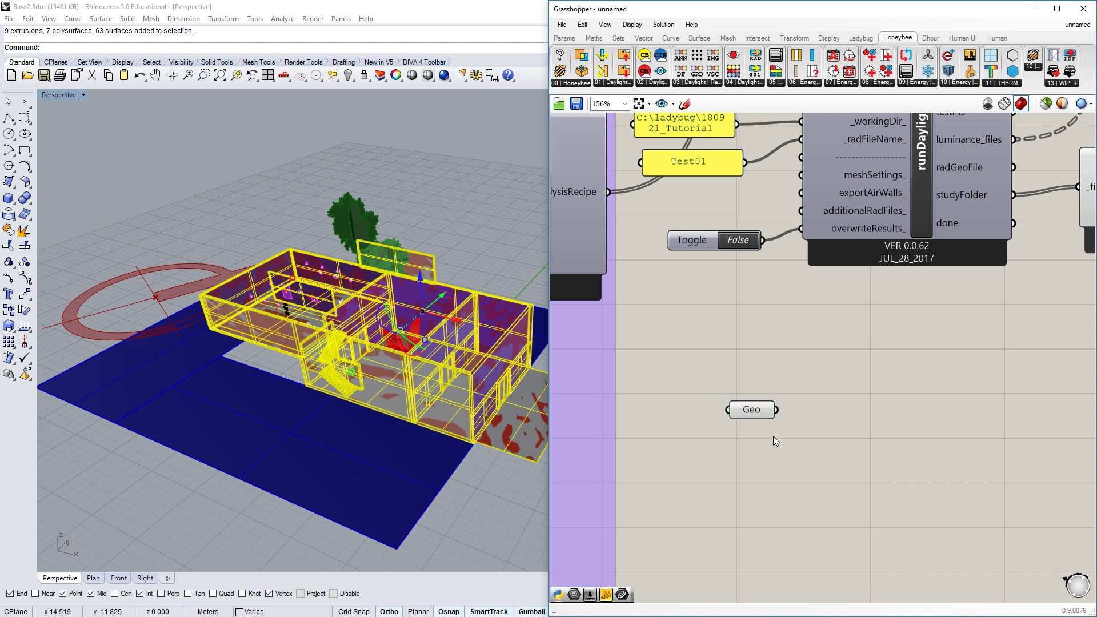
{"action": "left_click_drag", "start_coordinate": [753, 410], "coordinate": [747, 403]}
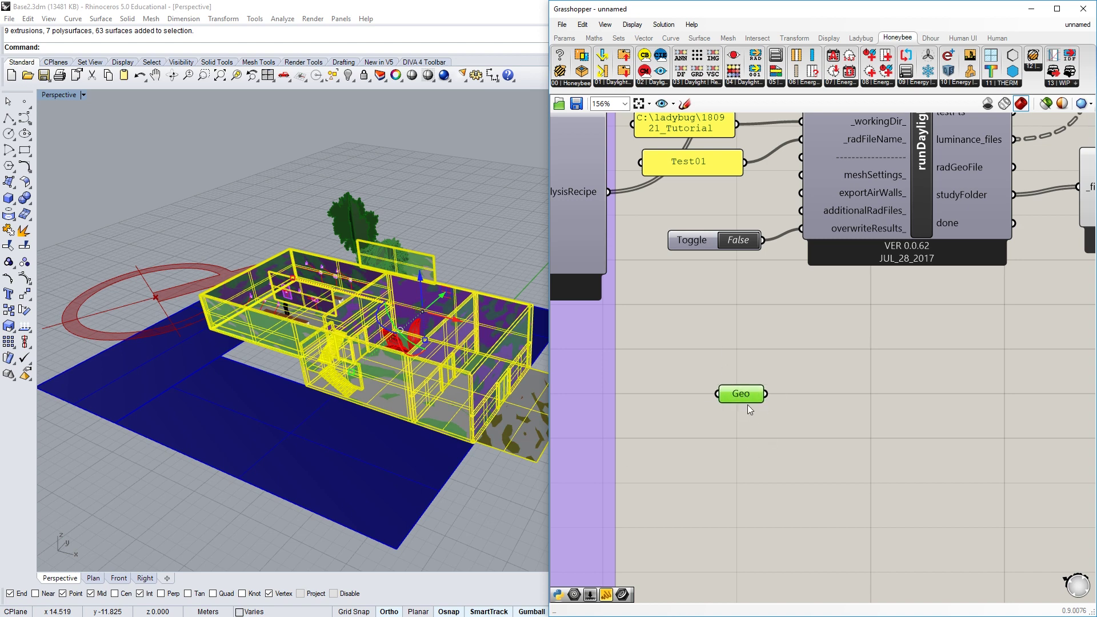
{"action": "right_click_drag", "start_coordinate": [758, 357], "coordinate": [723, 417]}
{"action": "left_click_drag", "start_coordinate": [664, 439], "coordinate": [685, 431]}
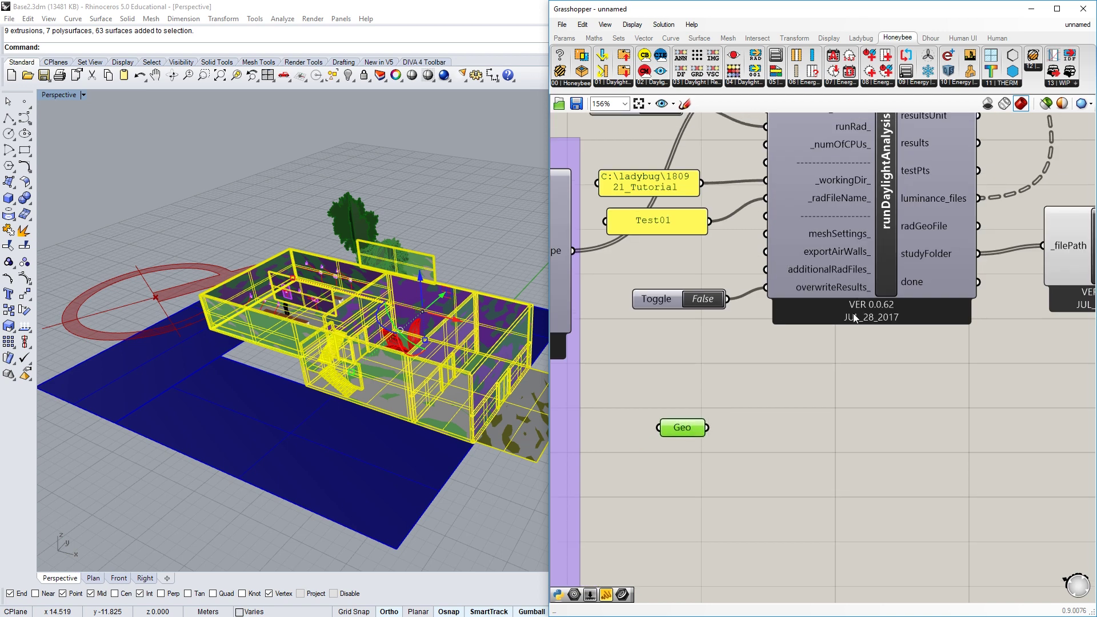
{"action": "left_click", "coordinate": [744, 462]}
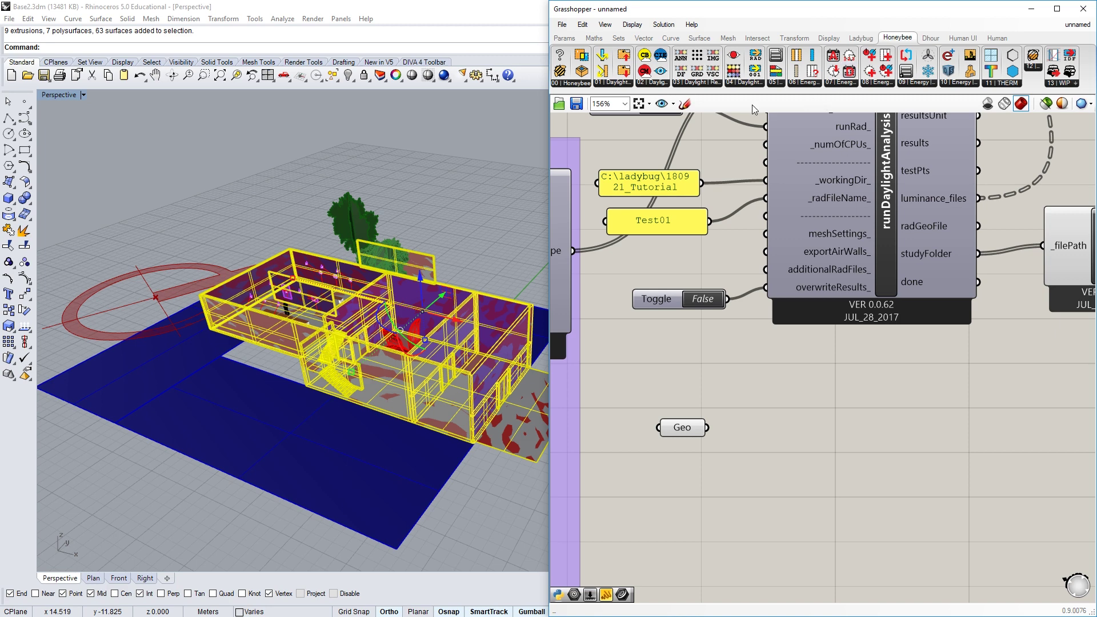
{"action": "left_click", "coordinate": [755, 83]}
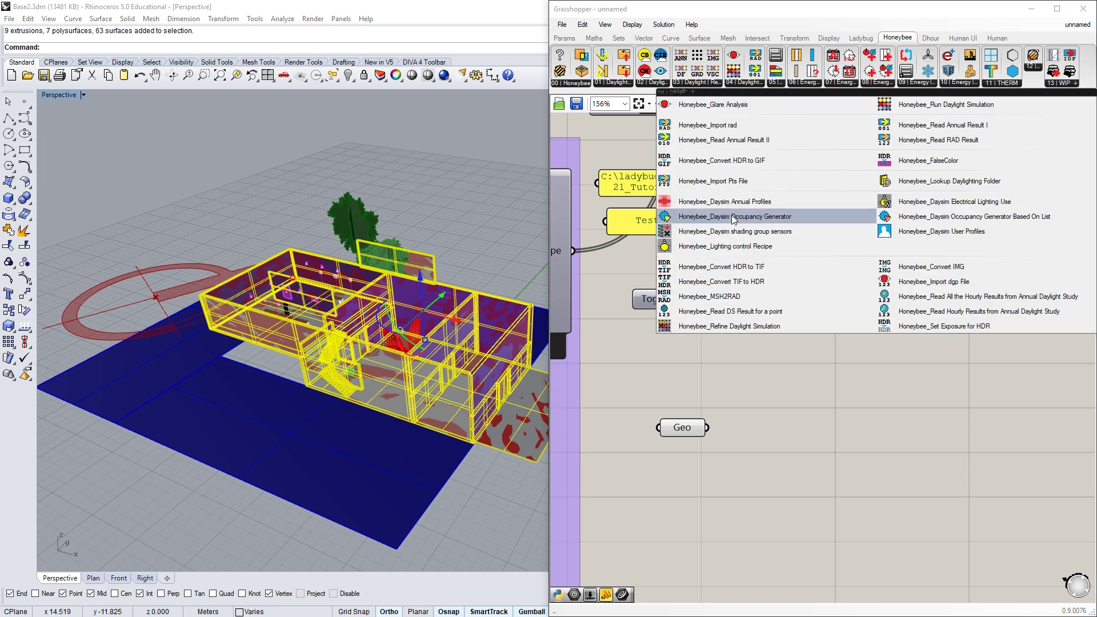
Place MSH2RAD from the Honeybee Daylight panel and wire Geo into its _mesh input
{"action": "left_click", "coordinate": [703, 298]}
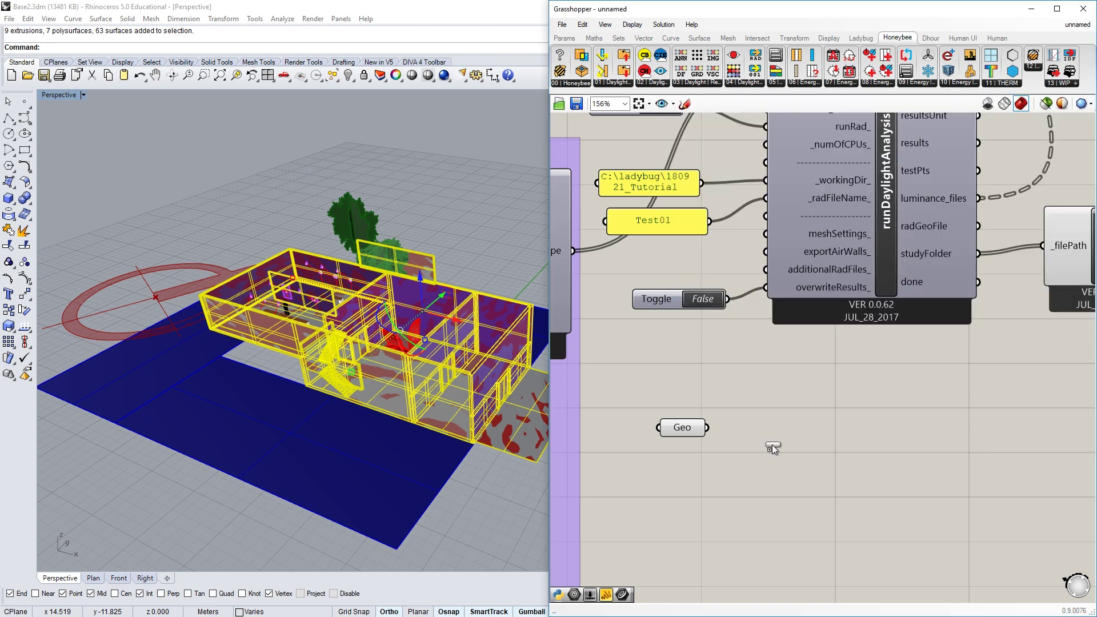
{"action": "left_click", "coordinate": [838, 474]}
{"action": "left_click_drag", "start_coordinate": [707, 427], "coordinate": [755, 435]}
{"action": "left_click_drag", "start_coordinate": [684, 429], "coordinate": [684, 437]}
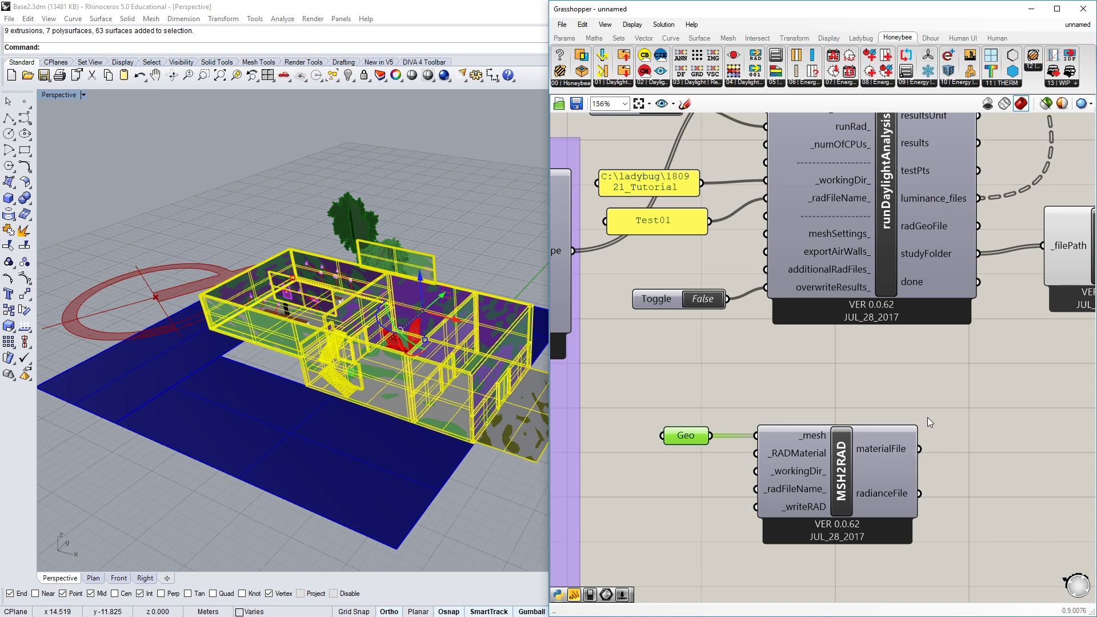
Merge MSH2RAD's output files and feed the result into runDaylightAnalysis's additionalRadFiles_
{"action": "right_click_drag", "start_coordinate": [922, 461], "coordinate": [870, 432]}
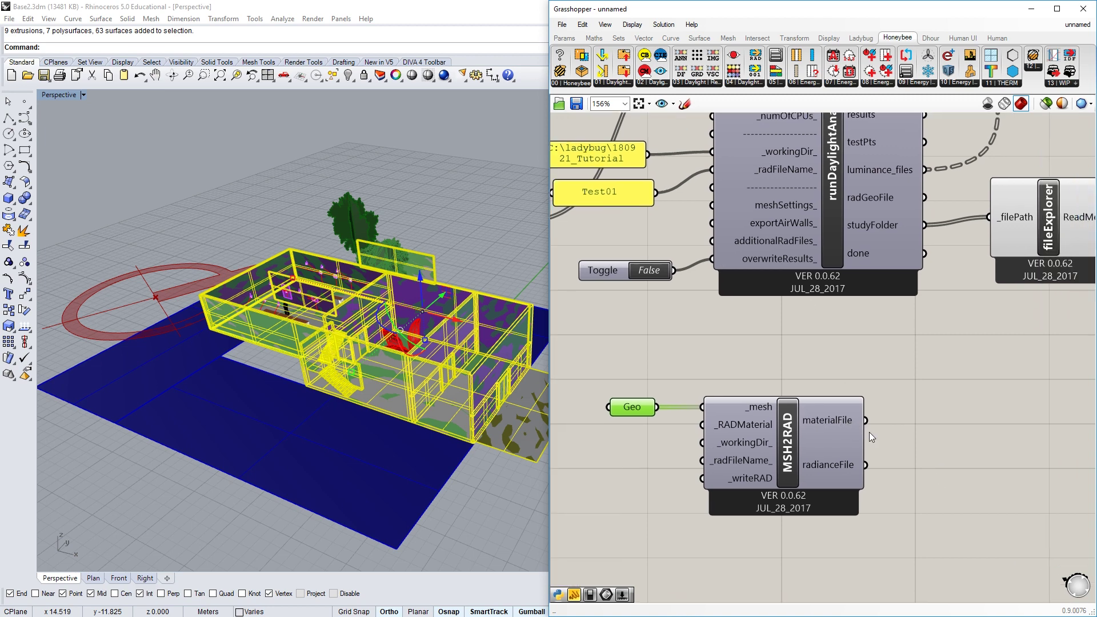
{"action": "double_click", "coordinate": [925, 443]}
{"action": "type", "text": "merge"}
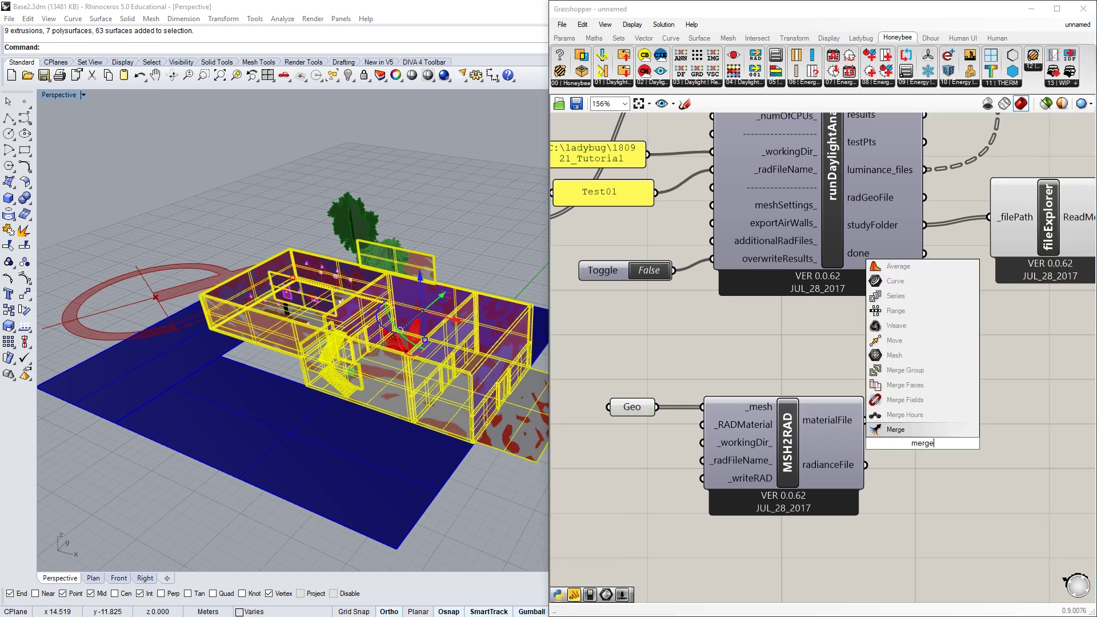
{"action": "key", "text": "Return"}
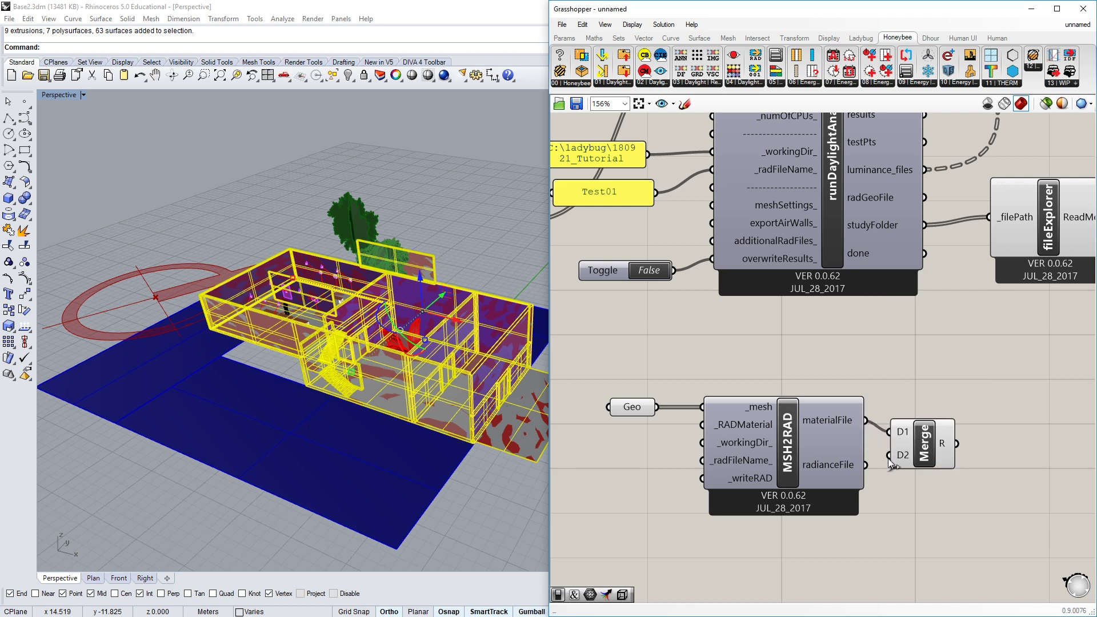
{"action": "left_click_drag", "start_coordinate": [866, 464], "coordinate": [889, 455]}
{"action": "left_click_drag", "start_coordinate": [956, 443], "coordinate": [713, 241]}
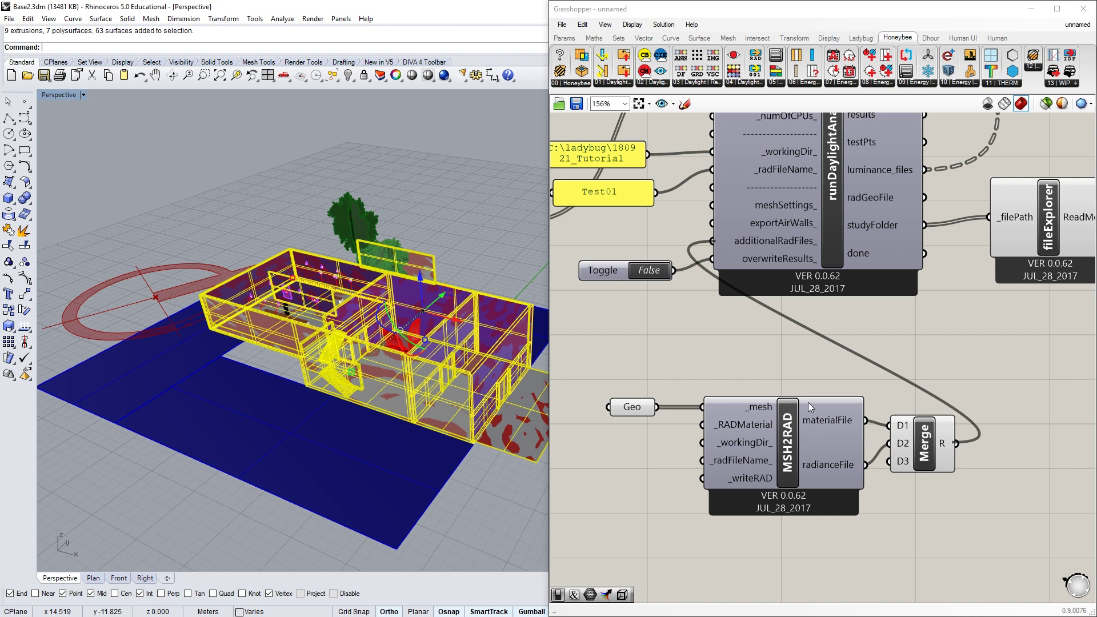
{"action": "right_click_drag", "start_coordinate": [707, 438], "coordinate": [698, 351]}
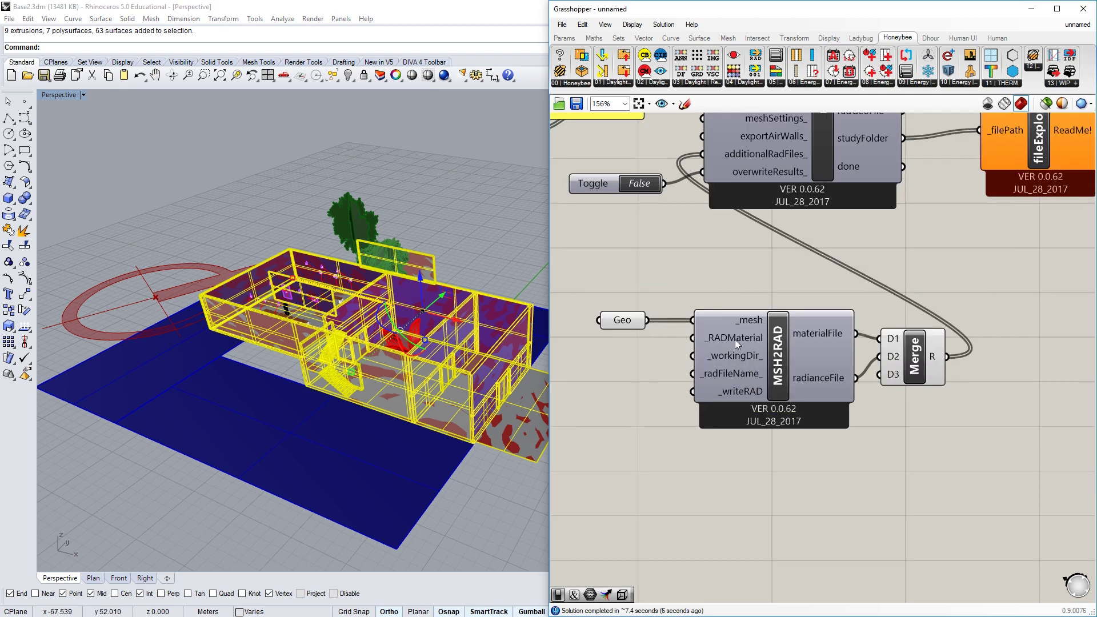
Maximize Grasshopper and show the Honeybee Radiance materials list (glass, opaque, metal, mirror, trans, BSDF)
{"action": "right_click_drag", "start_coordinate": [724, 347], "coordinate": [811, 369]}
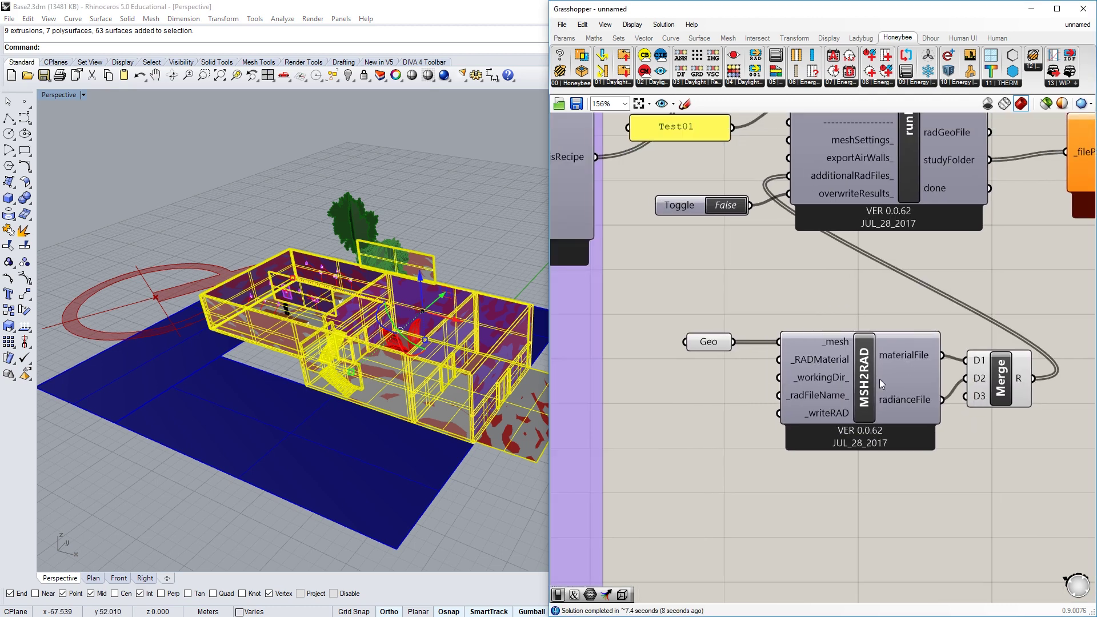
{"action": "scroll", "coordinate": [882, 378], "scroll_direction": "down", "scroll_amount": 5}
{"action": "scroll", "coordinate": [666, 213], "scroll_direction": "up", "scroll_amount": 3}
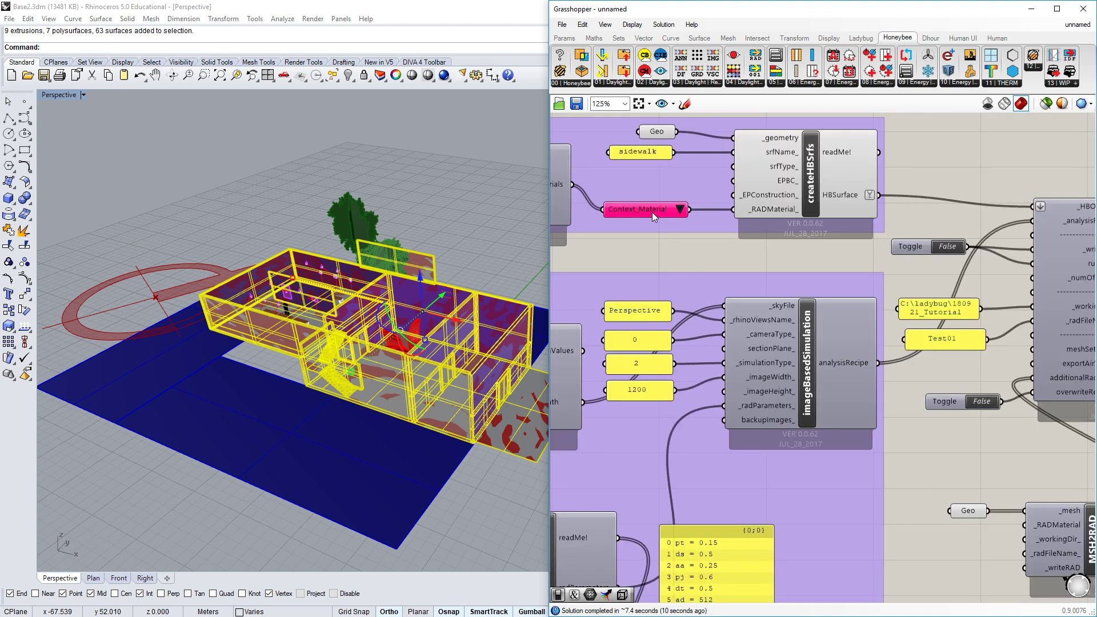
{"action": "left_click", "coordinate": [652, 213]}
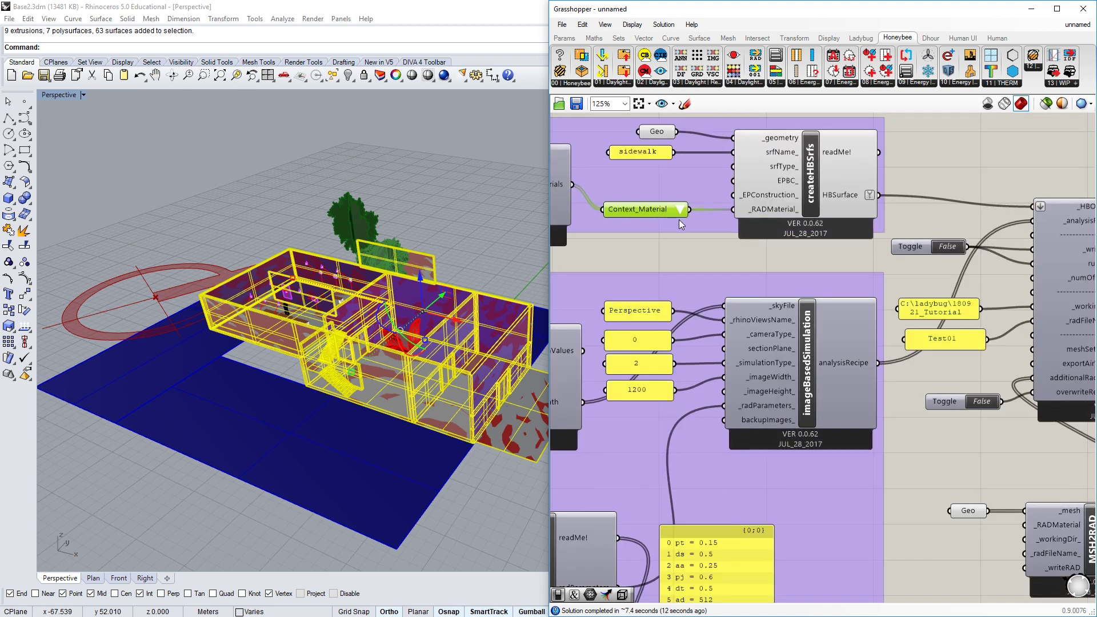
{"action": "right_click_drag", "start_coordinate": [622, 275], "coordinate": [746, 345]}
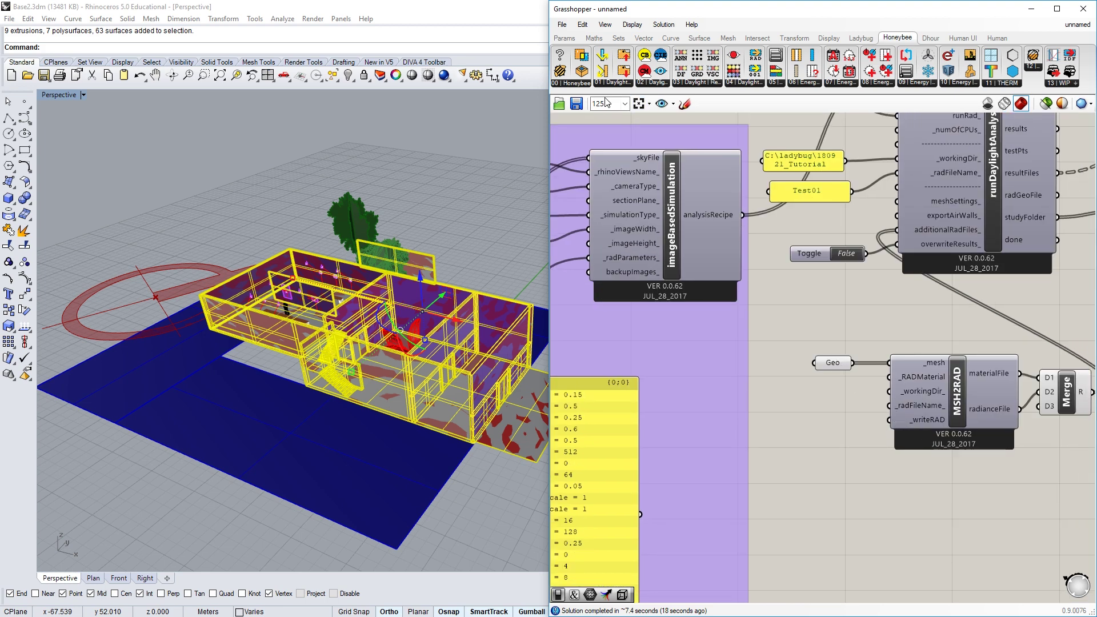
{"action": "left_click", "coordinate": [614, 81]}
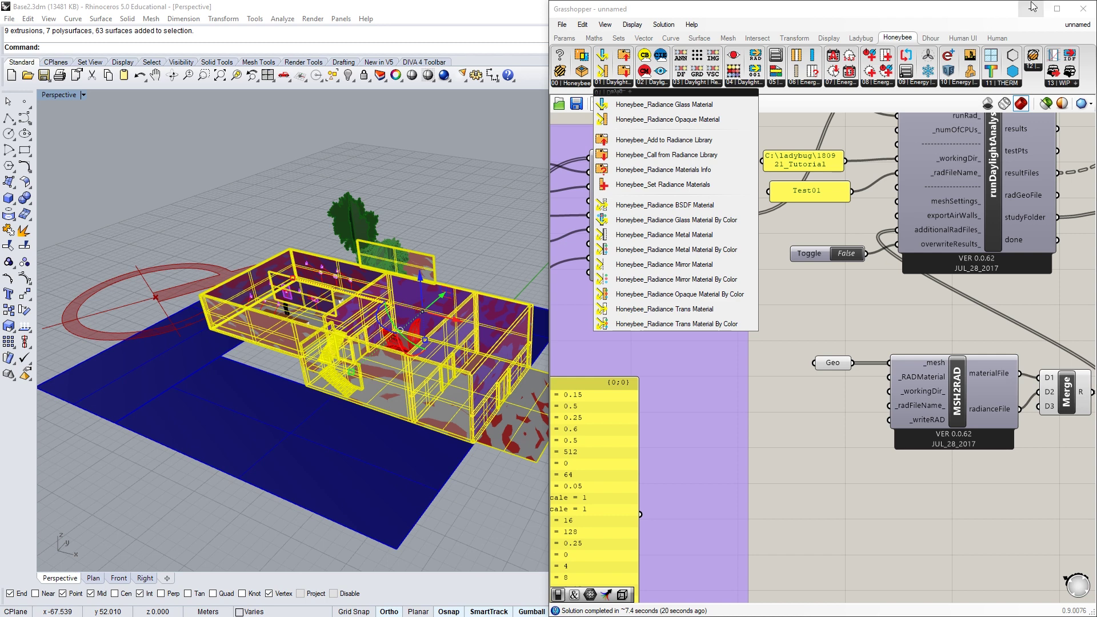
{"action": "left_click", "coordinate": [1057, 8]}
{"action": "right_click_drag", "start_coordinate": [162, 276], "coordinate": [303, 290]}
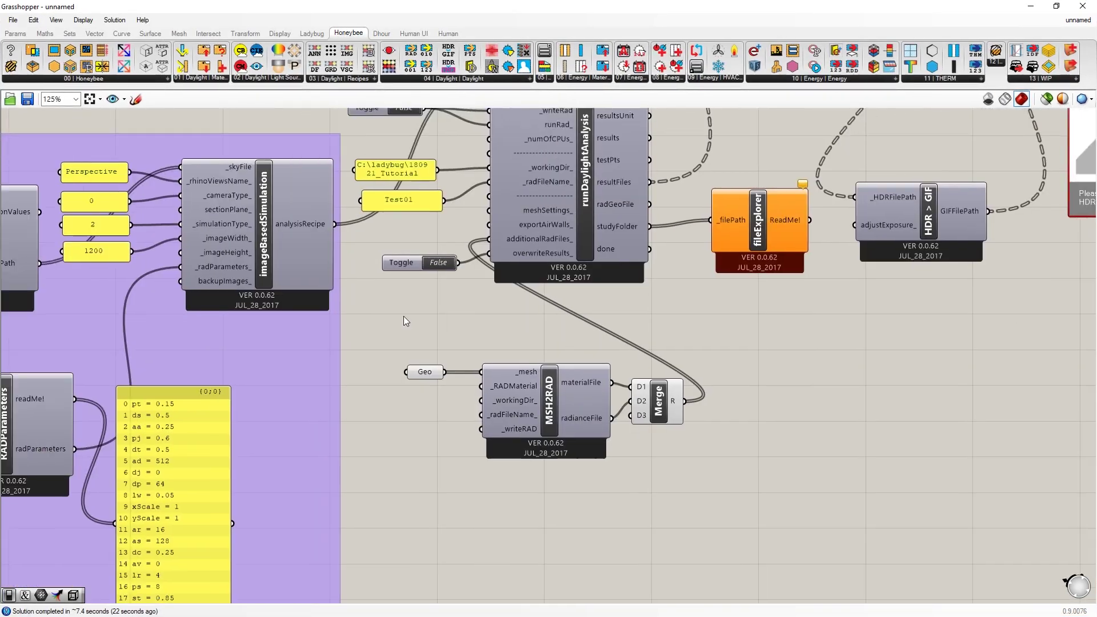
{"action": "left_click", "coordinate": [203, 80]}
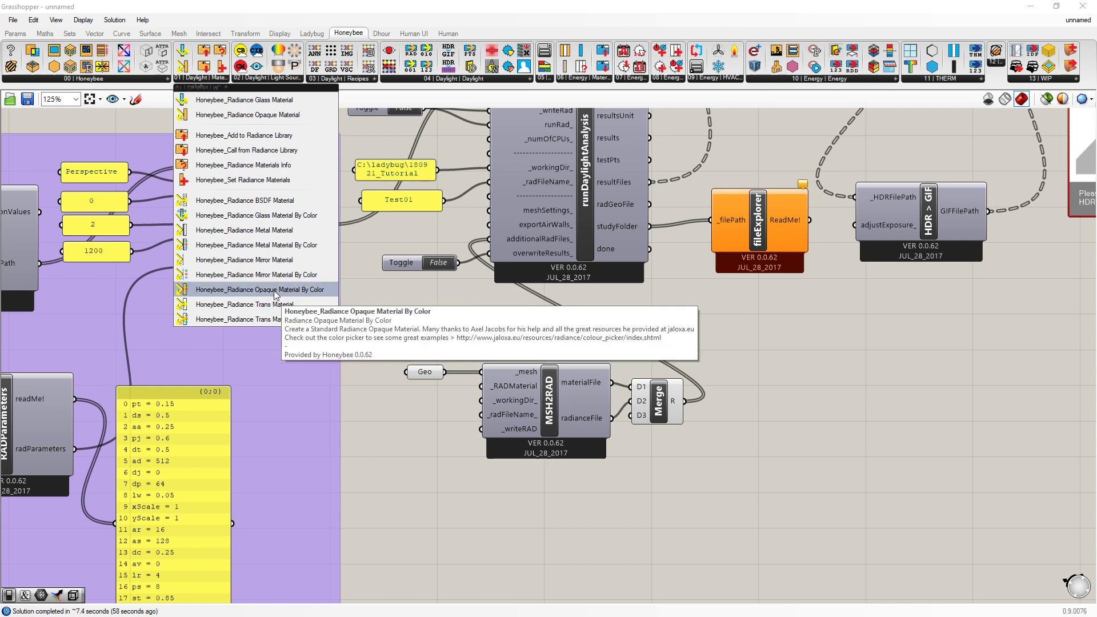
Place radOpaqueMaterialByColor and wire its RADMaterial into MSH2RAD's _RADMaterial input
{"action": "left_click_drag", "start_coordinate": [279, 291], "coordinate": [420, 482]}
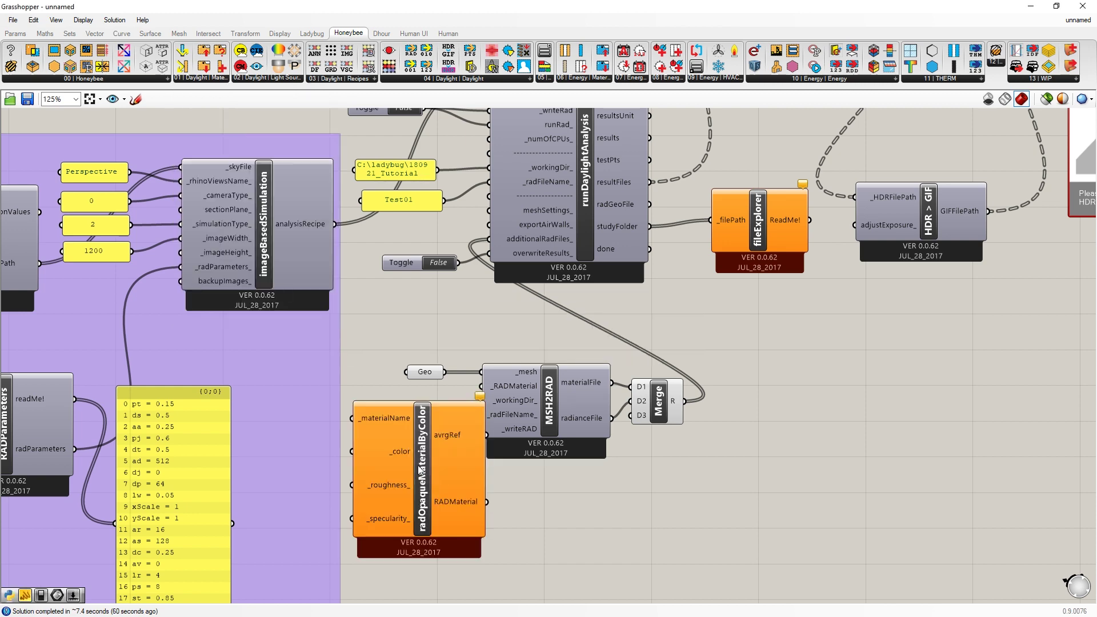
{"action": "left_click_drag", "start_coordinate": [360, 458], "coordinate": [338, 453]}
{"action": "left_click_drag", "start_coordinate": [394, 333], "coordinate": [664, 465]}
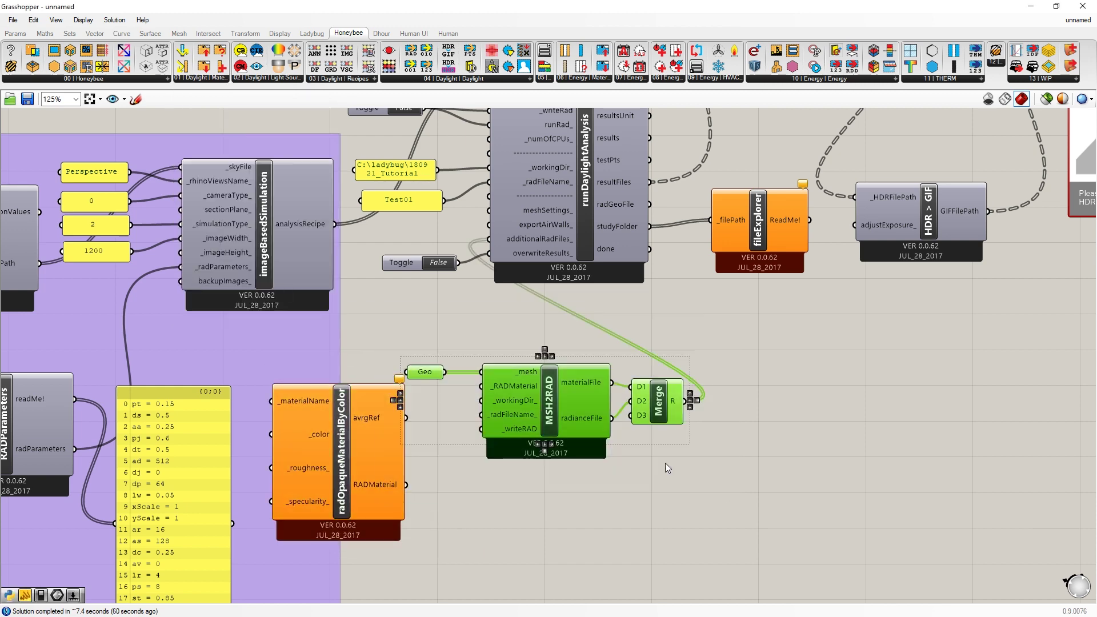
{"action": "left_click_drag", "start_coordinate": [559, 409], "coordinate": [819, 463]}
{"action": "left_click_drag", "start_coordinate": [342, 432], "coordinate": [517, 450]}
{"action": "left_click", "coordinate": [622, 474]}
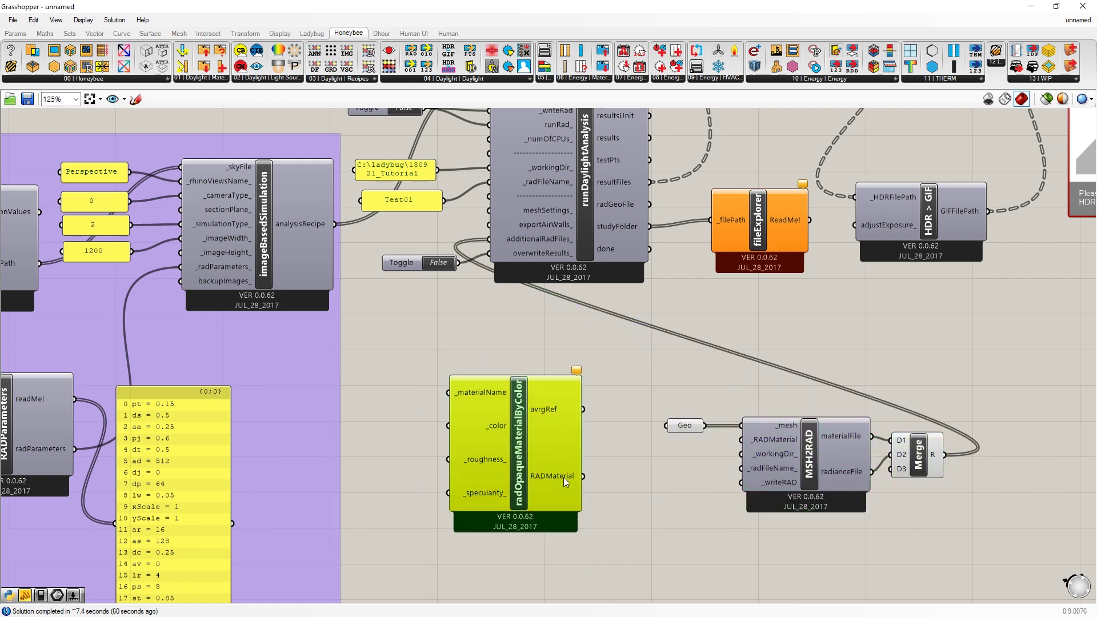
{"action": "left_click_drag", "start_coordinate": [584, 476], "coordinate": [741, 440]}
{"action": "left_click_drag", "start_coordinate": [535, 483], "coordinate": [563, 486]}
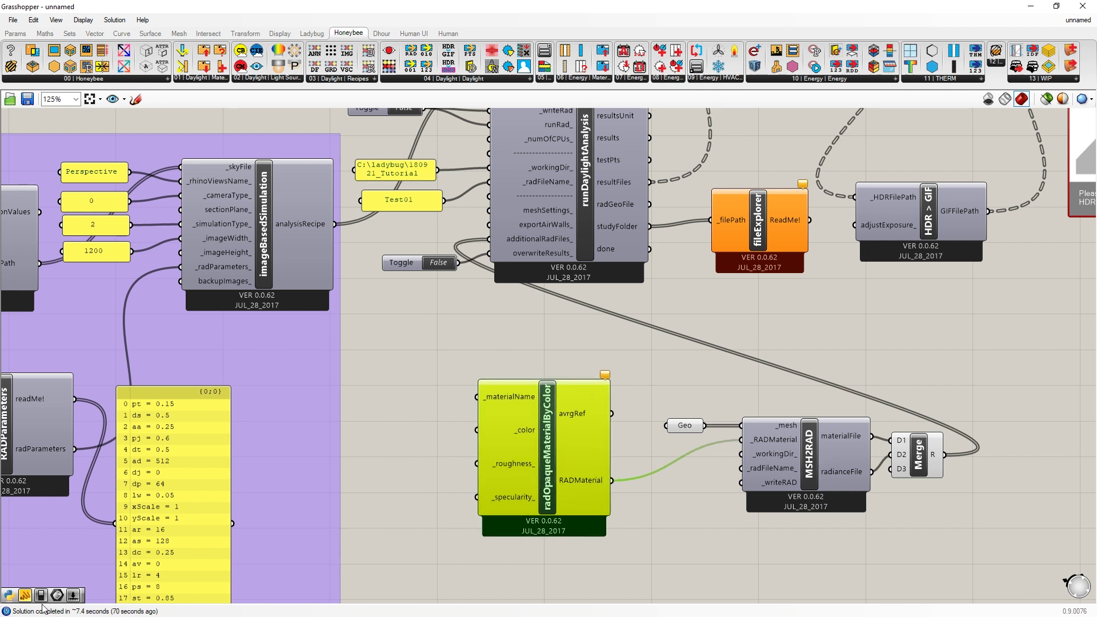
Add a panel reading 60R_Gray, wire it to _materialName, and shrink it
{"action": "key", "text": "ctrl+v"}
{"action": "double_click", "coordinate": [395, 416]}
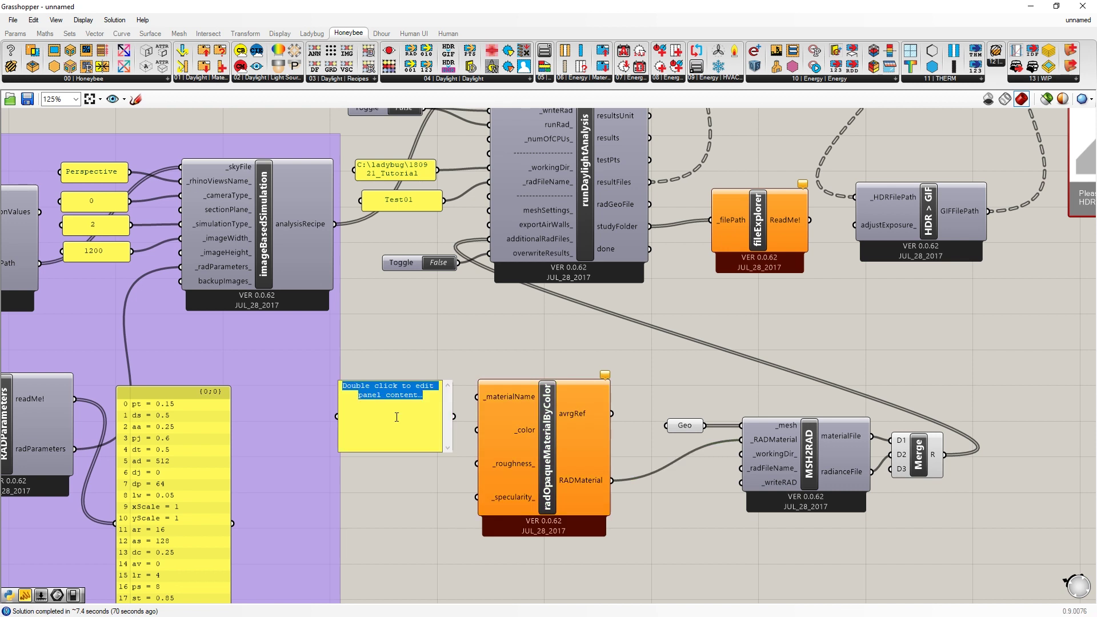
{"action": "type", "text": "5"}
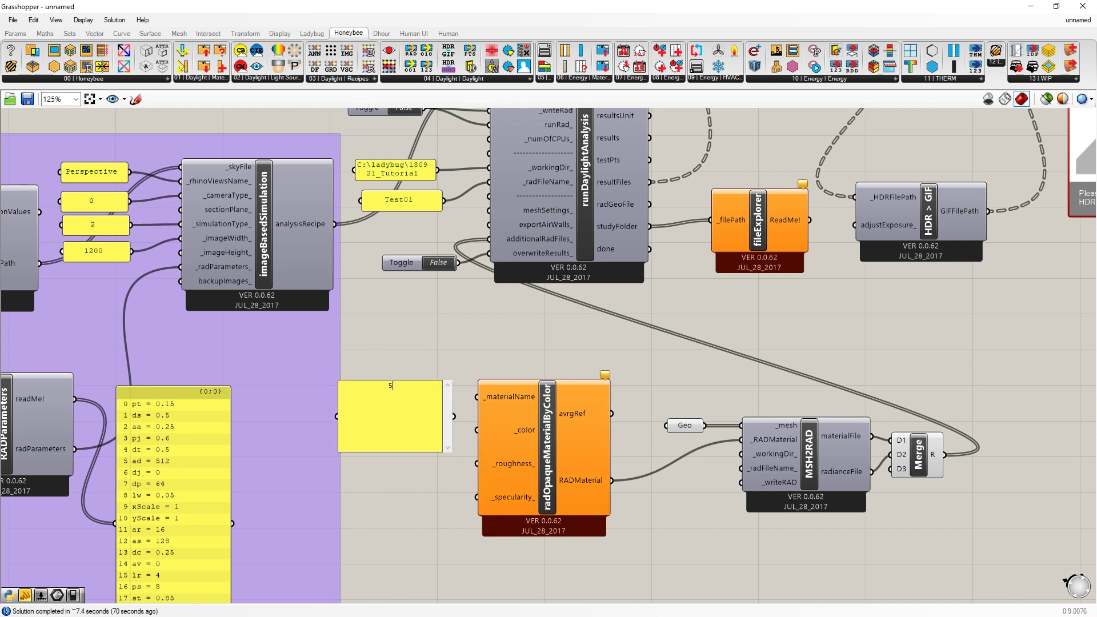
{"action": "type", "text": "60R_Gray"}
{"action": "left_click", "coordinate": [409, 391]}
{"action": "left_click_drag", "start_coordinate": [458, 421], "coordinate": [476, 397]}
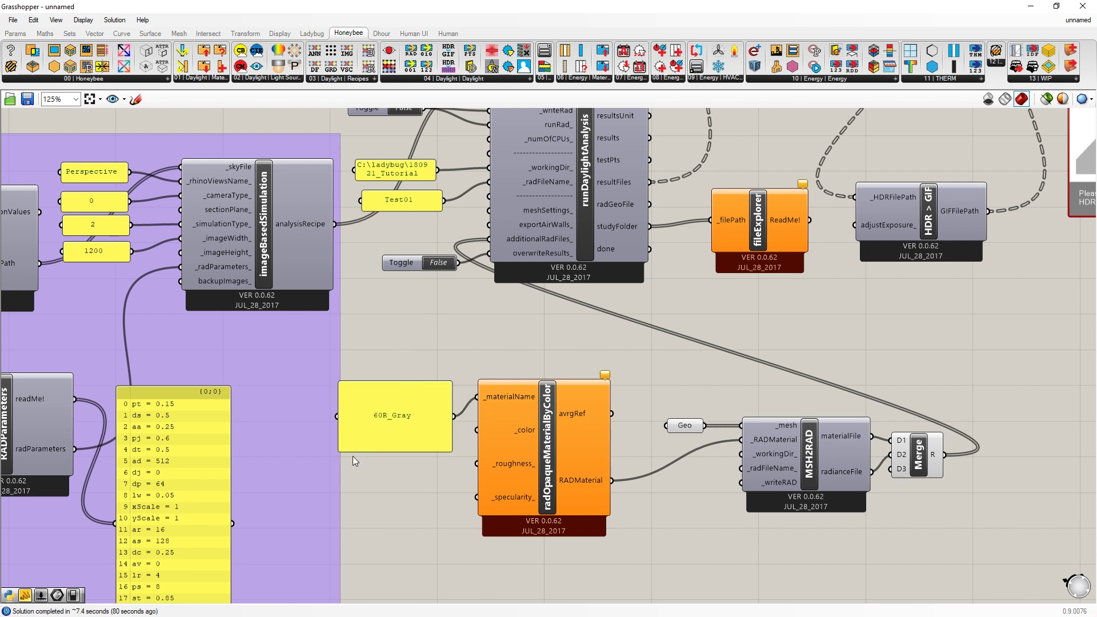
{"action": "left_click_drag", "start_coordinate": [339, 450], "coordinate": [395, 400]}
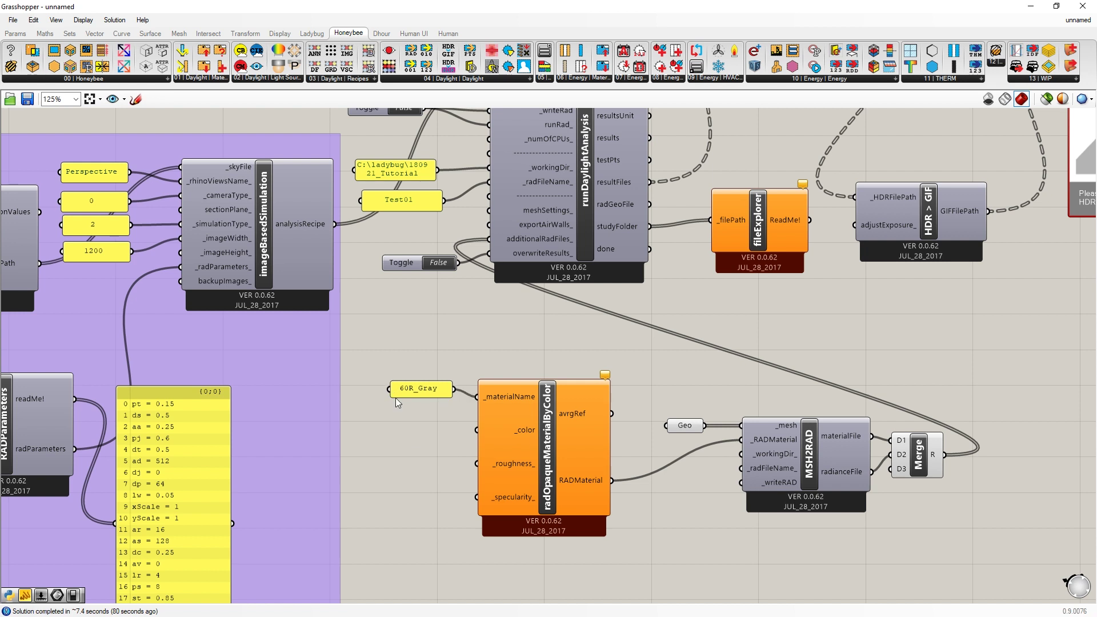
Add a grey Colour Swatch and wire it into the material's _color input
{"action": "double_click", "coordinate": [389, 451]}
{"action": "type", "text": "color"}
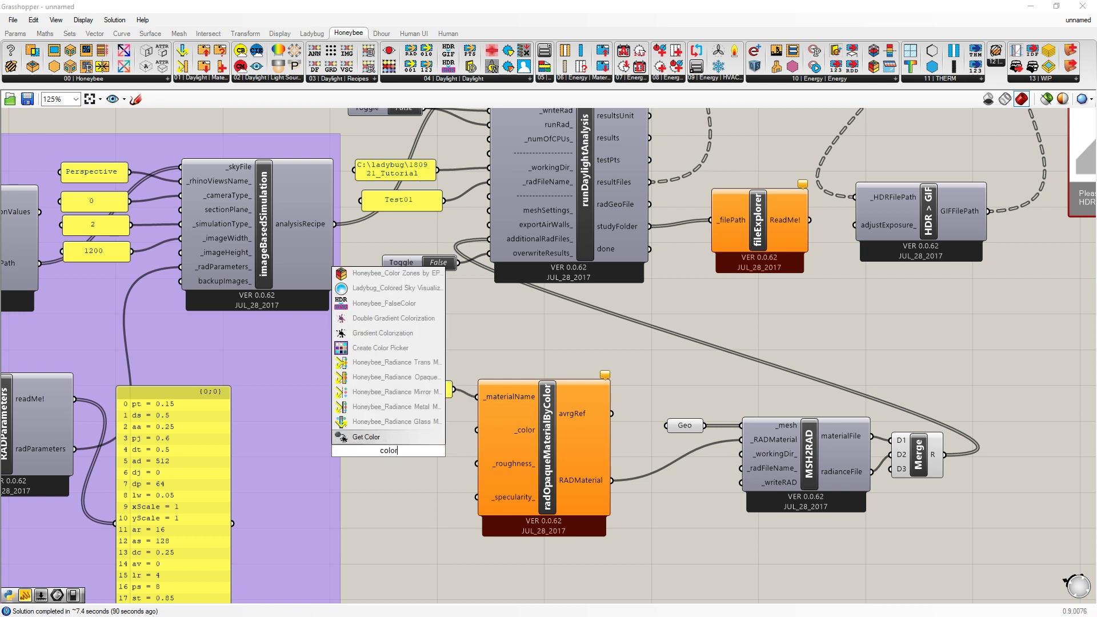
{"action": "key", "text": "Return"}
{"action": "left_click_drag", "start_coordinate": [388, 451], "coordinate": [385, 415]}
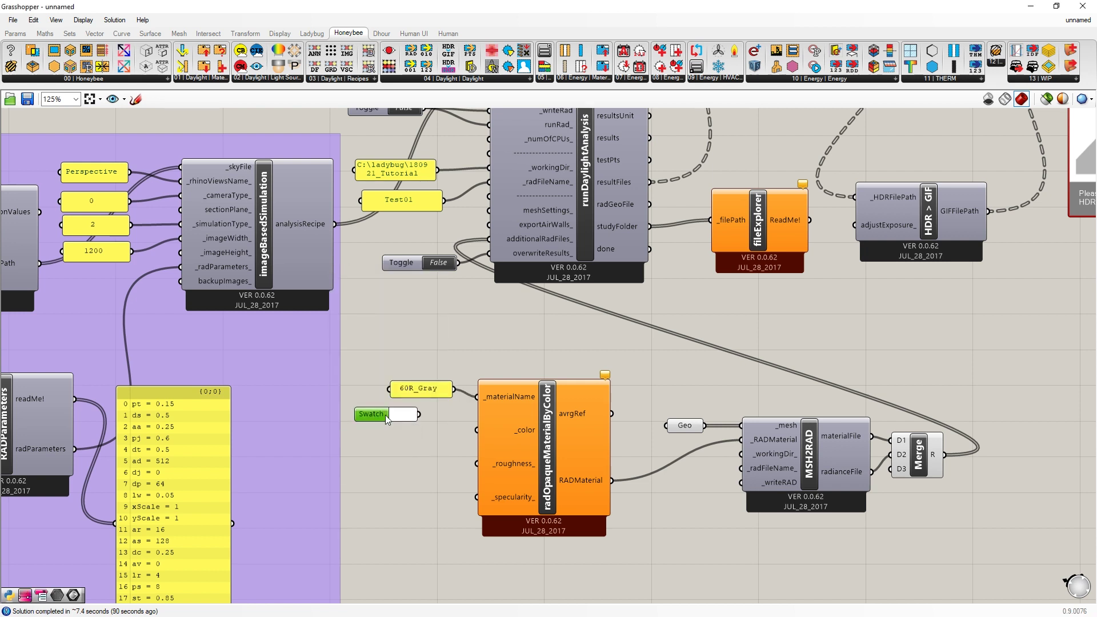
{"action": "left_click", "coordinate": [410, 417]}
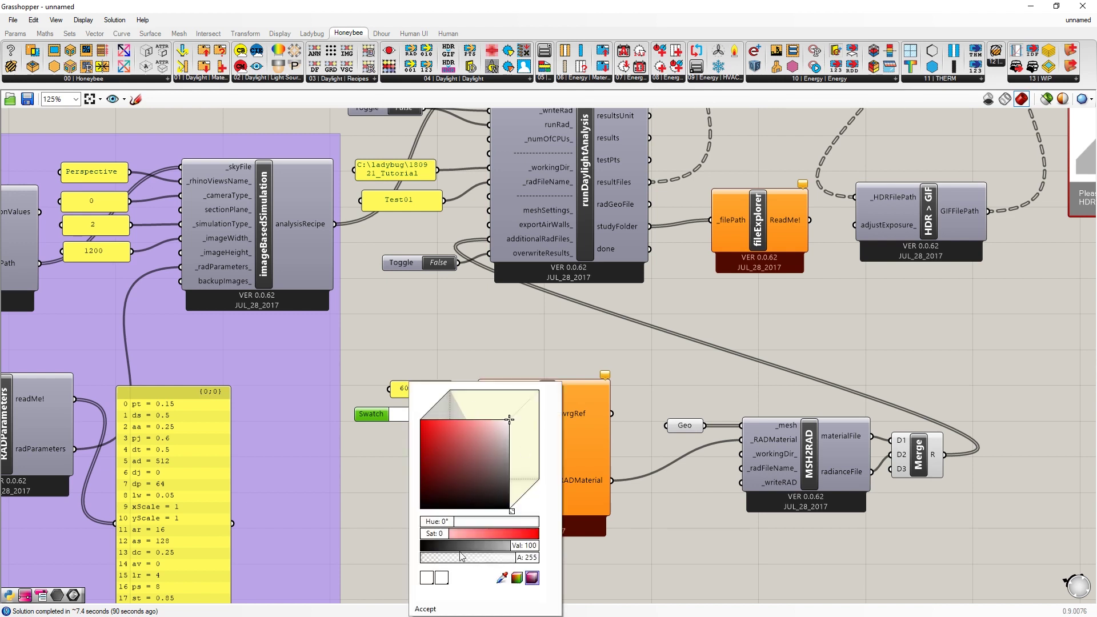
{"action": "left_click_drag", "start_coordinate": [522, 547], "coordinate": [485, 549]}
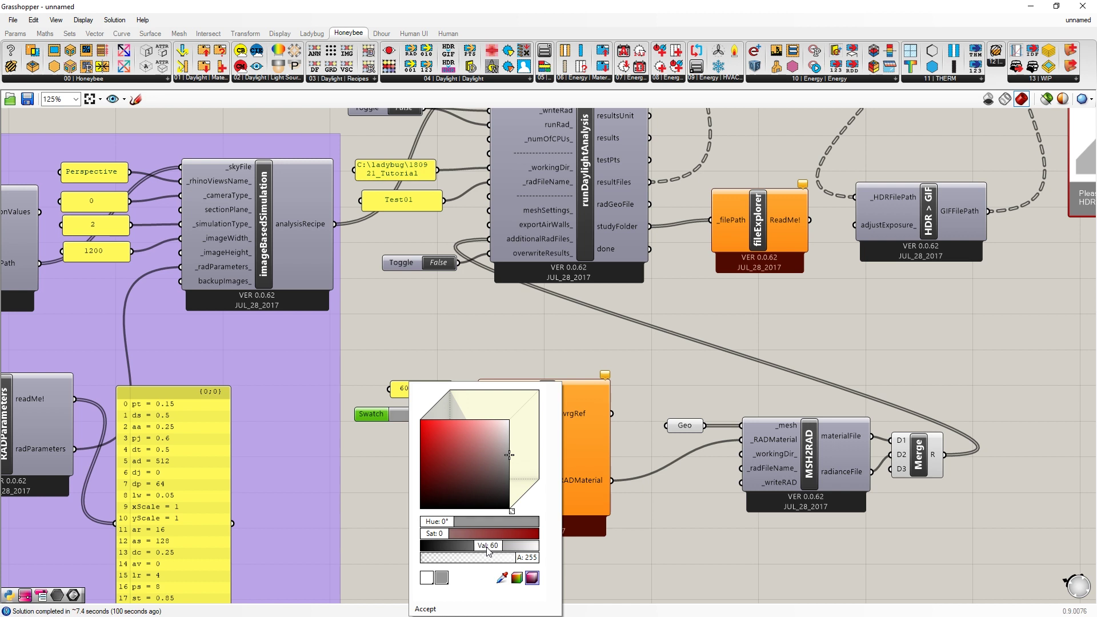
{"action": "left_click", "coordinate": [430, 609]}
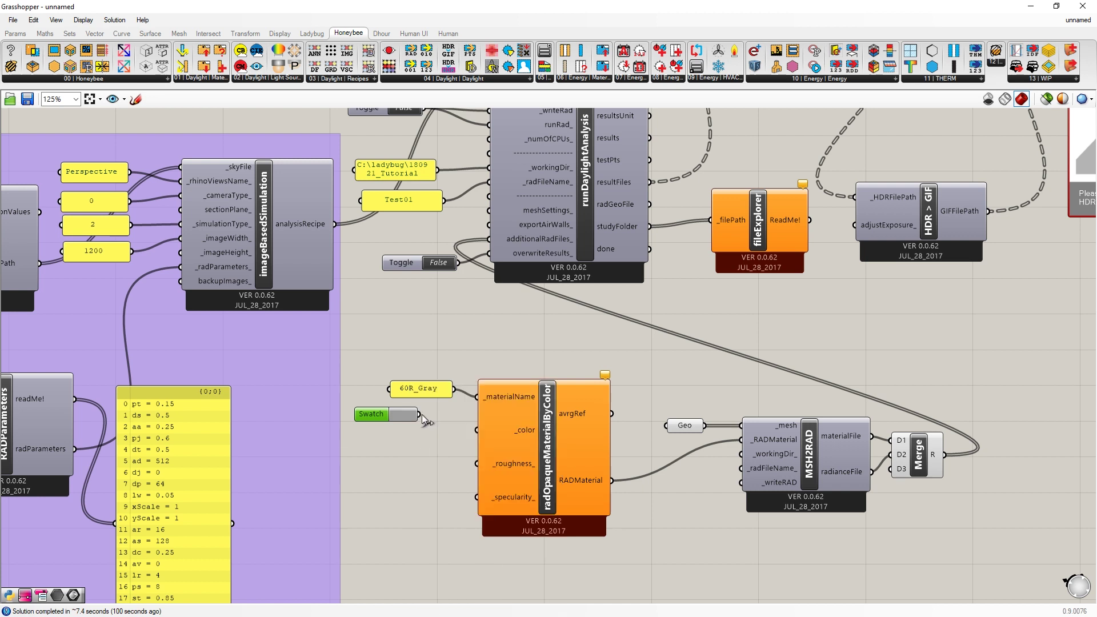
{"action": "left_click_drag", "start_coordinate": [419, 414], "coordinate": [478, 430]}
{"action": "left_click", "coordinate": [409, 390]}
{"action": "left_click_drag", "start_coordinate": [408, 388], "coordinate": [385, 387]}
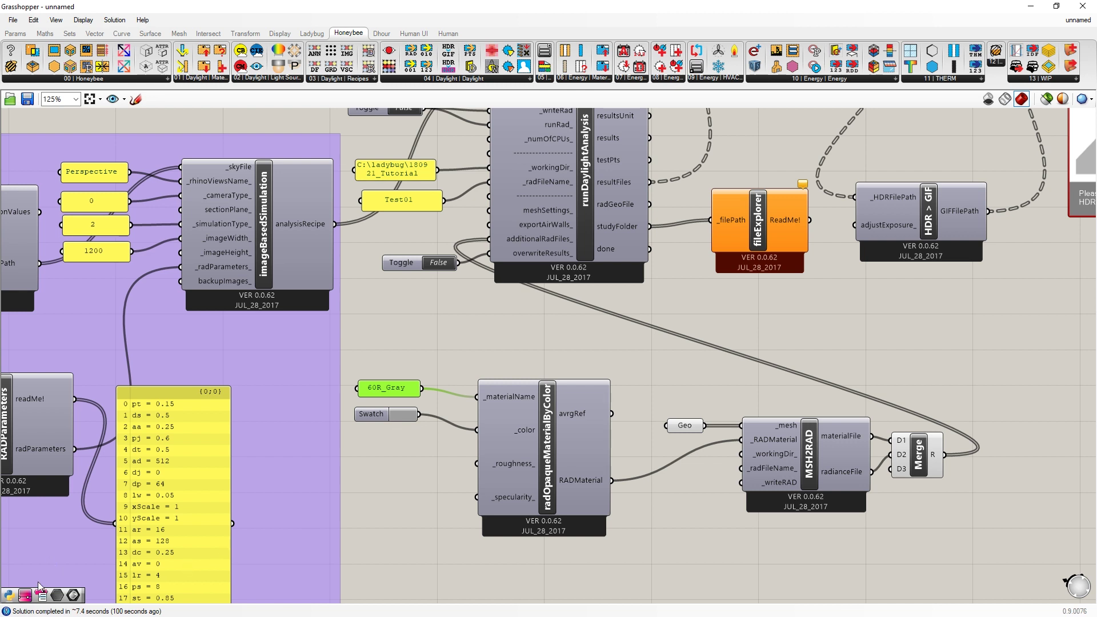
Show avrgRef in a panel and set the swatch to exactly 60 grey, giving 0.6
{"action": "left_click", "coordinate": [15, 34]}
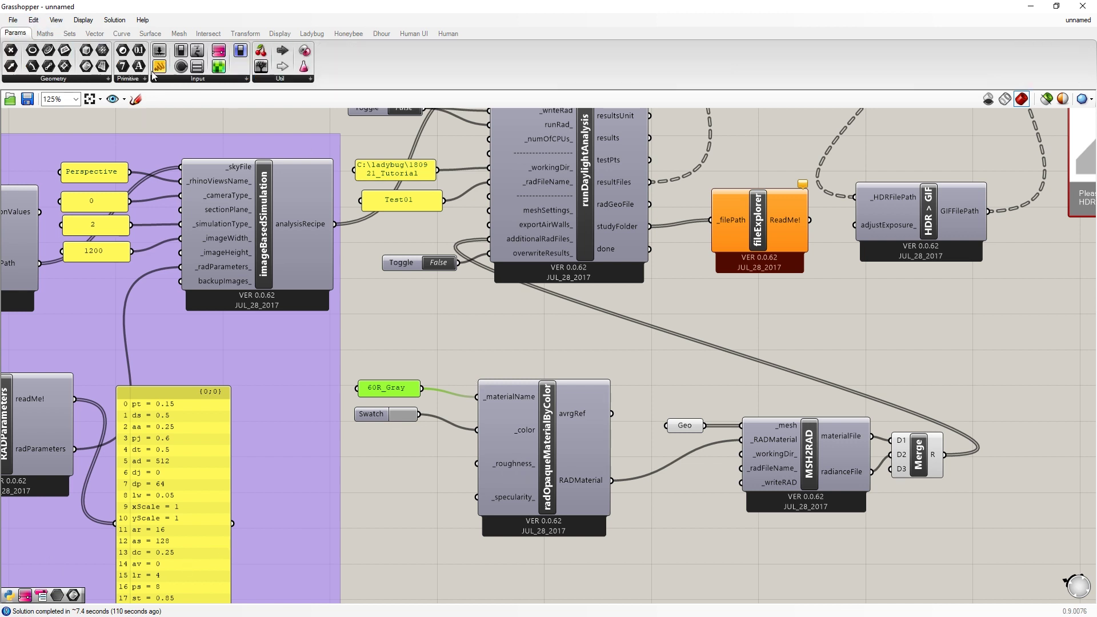
{"action": "left_click_drag", "start_coordinate": [160, 67], "coordinate": [572, 311]}
{"action": "left_click_drag", "start_coordinate": [636, 384], "coordinate": [516, 310]}
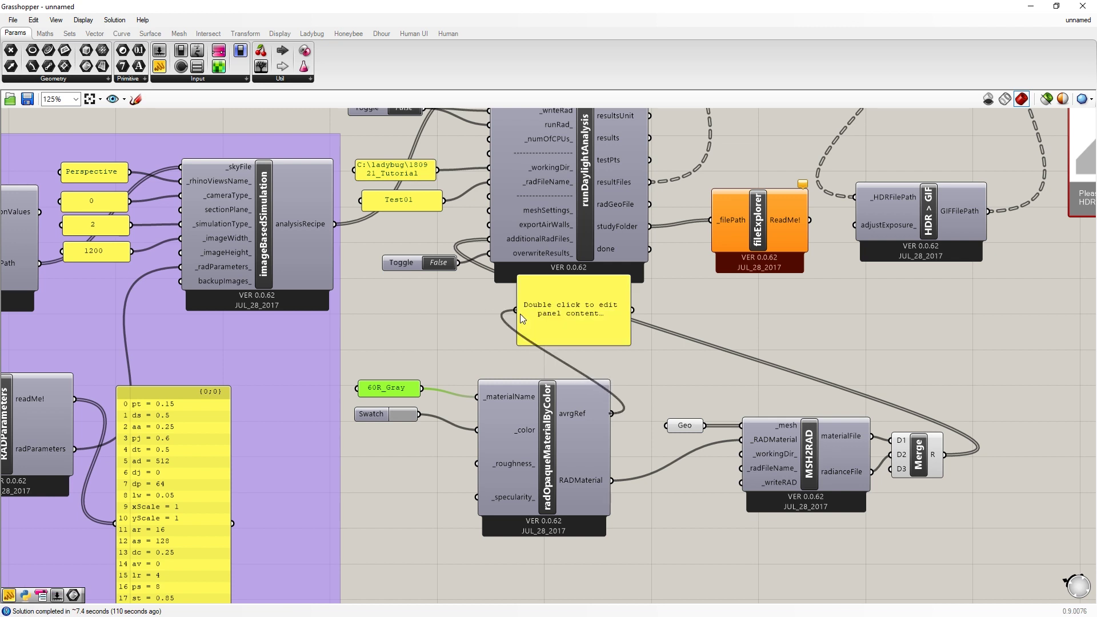
{"action": "left_click_drag", "start_coordinate": [597, 338], "coordinate": [684, 376]}
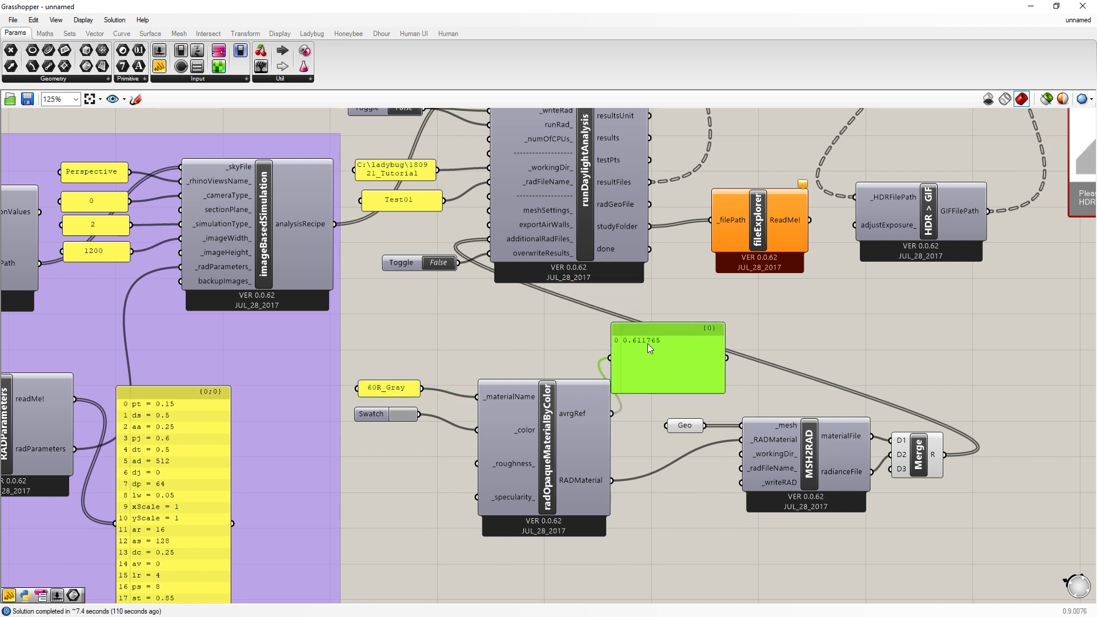
{"action": "left_click", "coordinate": [407, 416]}
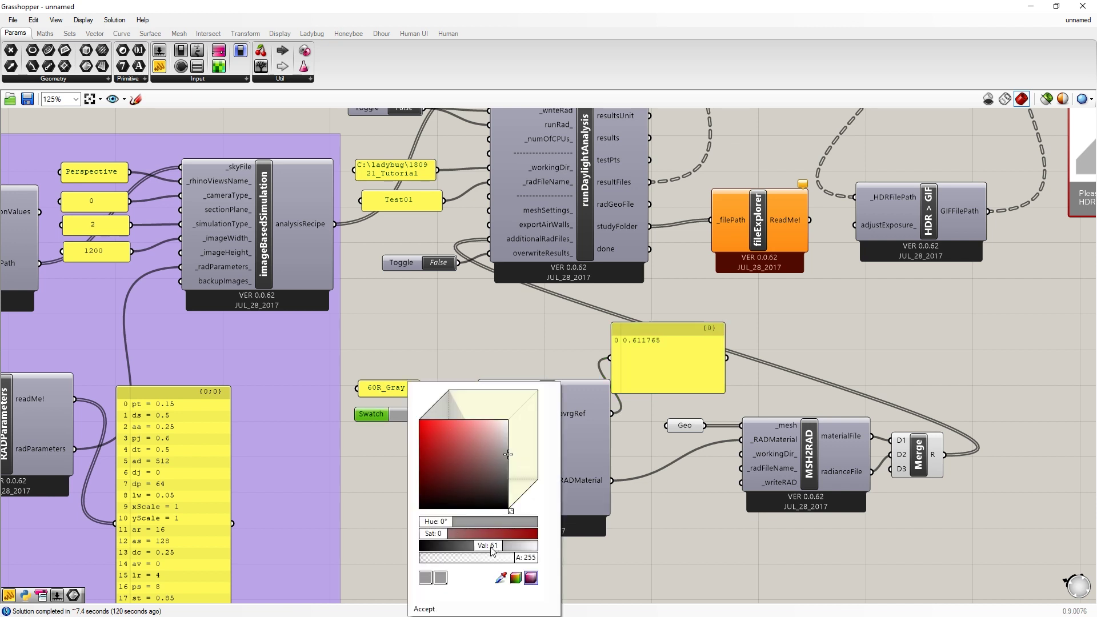
{"action": "left_click_drag", "start_coordinate": [491, 549], "coordinate": [490, 550]}
{"action": "left_click", "coordinate": [424, 609]}
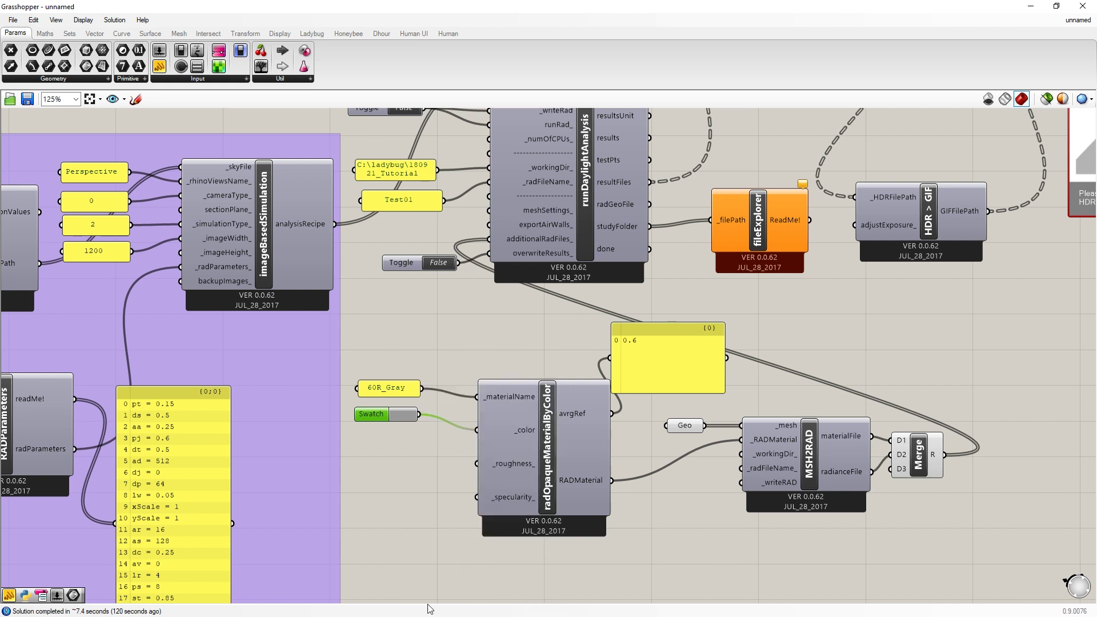
{"action": "left_click", "coordinate": [481, 566]}
{"action": "left_click_drag", "start_coordinate": [632, 350], "coordinate": [664, 369]}
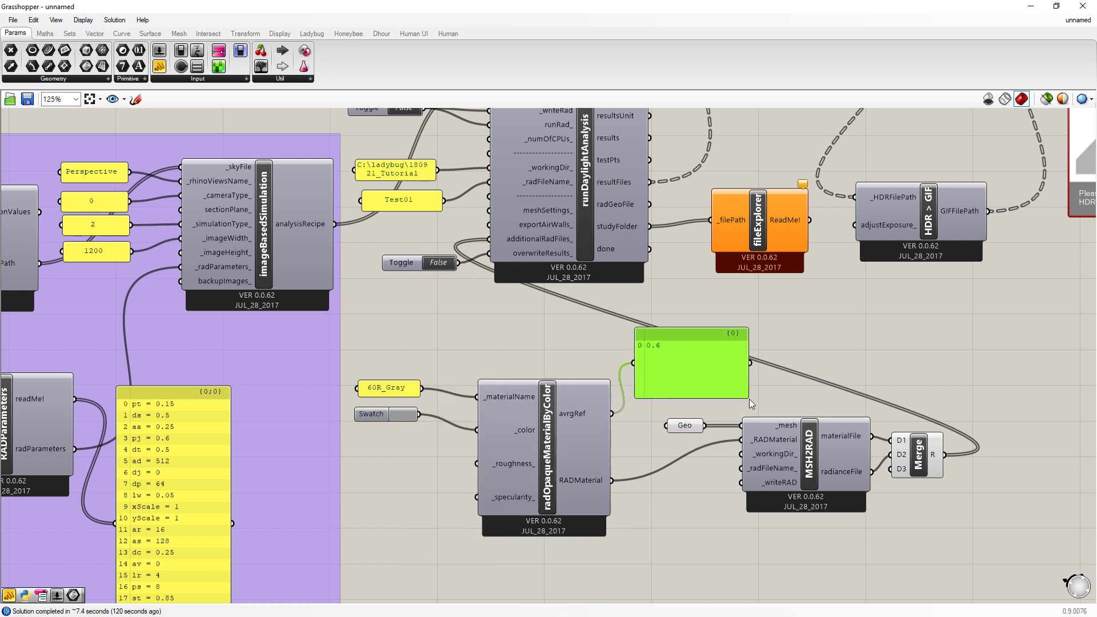
{"action": "left_click_drag", "start_coordinate": [749, 399], "coordinate": [671, 369]}
Try a green swatch colour to watch reflectance change, then return to neutral grey
{"action": "left_click", "coordinate": [406, 413]}
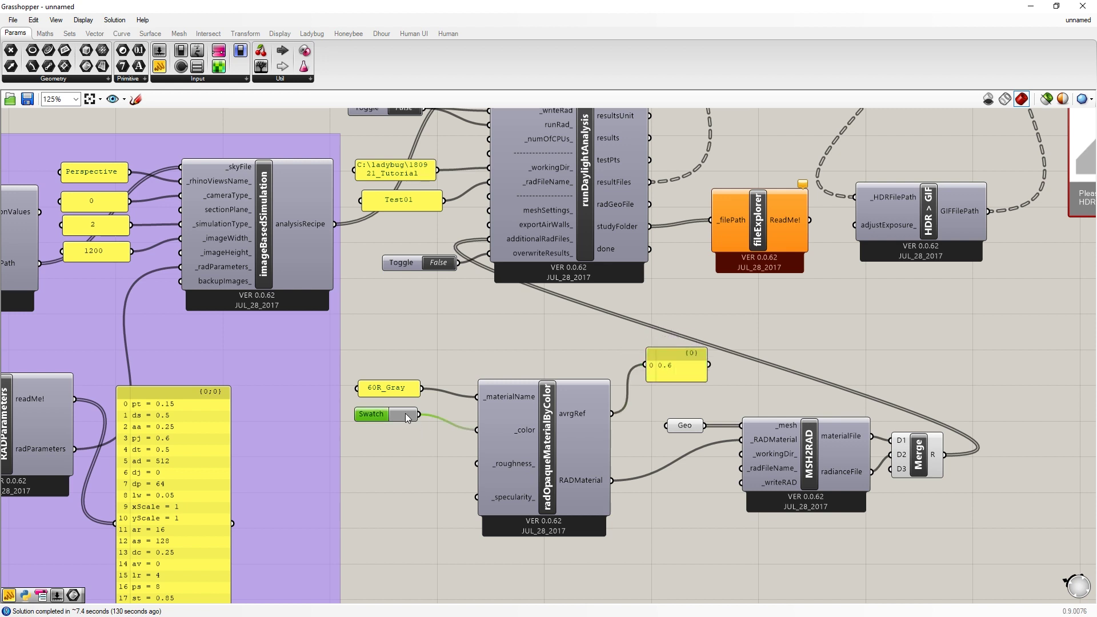
{"action": "left_click", "coordinate": [406, 413]}
{"action": "left_click_drag", "start_coordinate": [430, 522], "coordinate": [463, 525]}
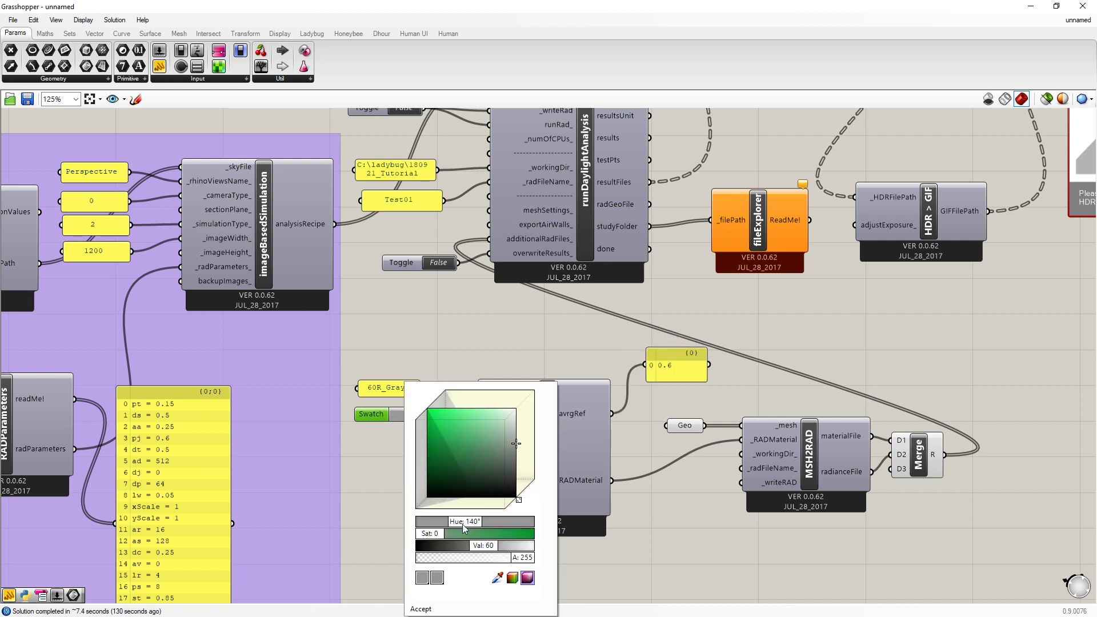
{"action": "left_click_drag", "start_coordinate": [486, 444], "coordinate": [451, 421]}
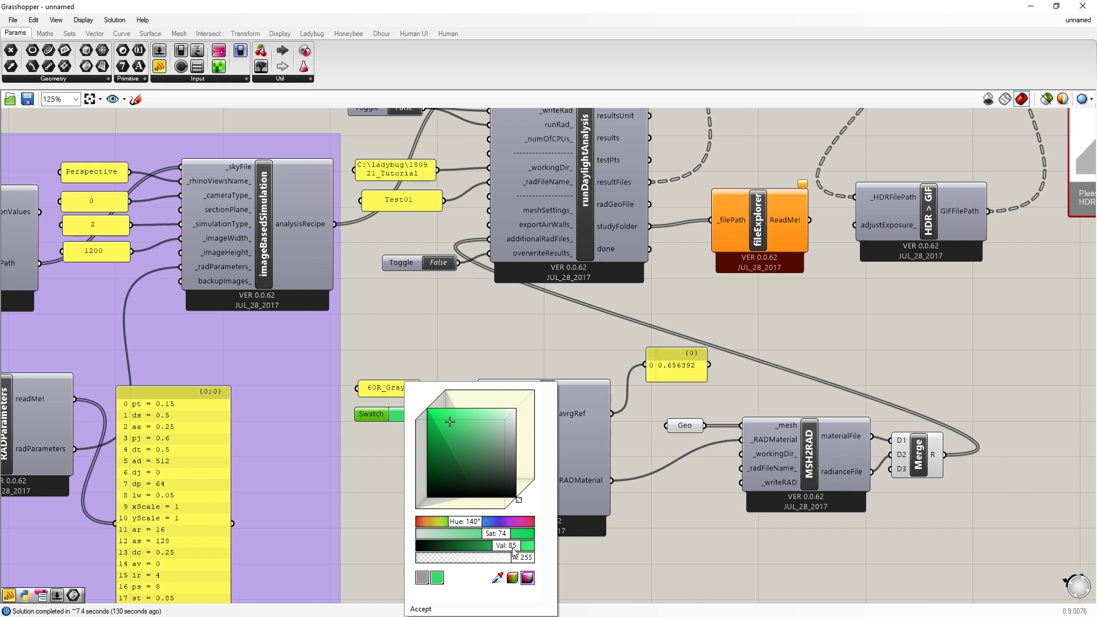
{"action": "left_click_drag", "start_coordinate": [513, 548], "coordinate": [484, 554]}
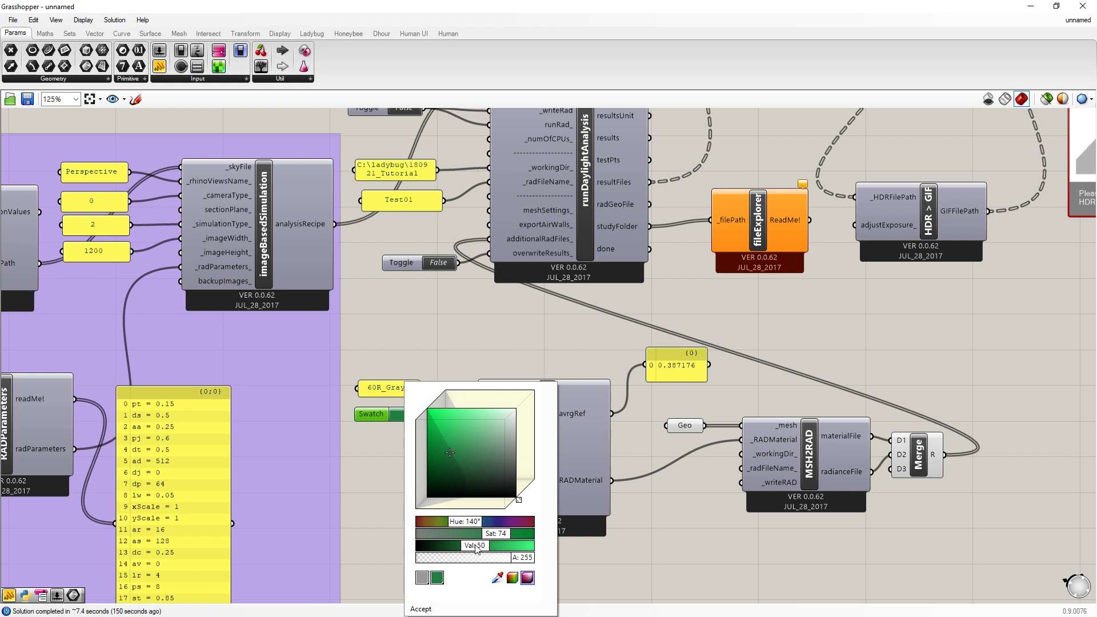
{"action": "mouse_move", "coordinate": [476, 549]}
{"action": "left_mouse_down"}
{"action": "mouse_move", "coordinate": [426, 550]}
{"action": "mouse_move", "coordinate": [455, 569]}
{"action": "mouse_move", "coordinate": [449, 553]}
{"action": "mouse_move", "coordinate": [489, 550]}
{"action": "left_mouse_up"}
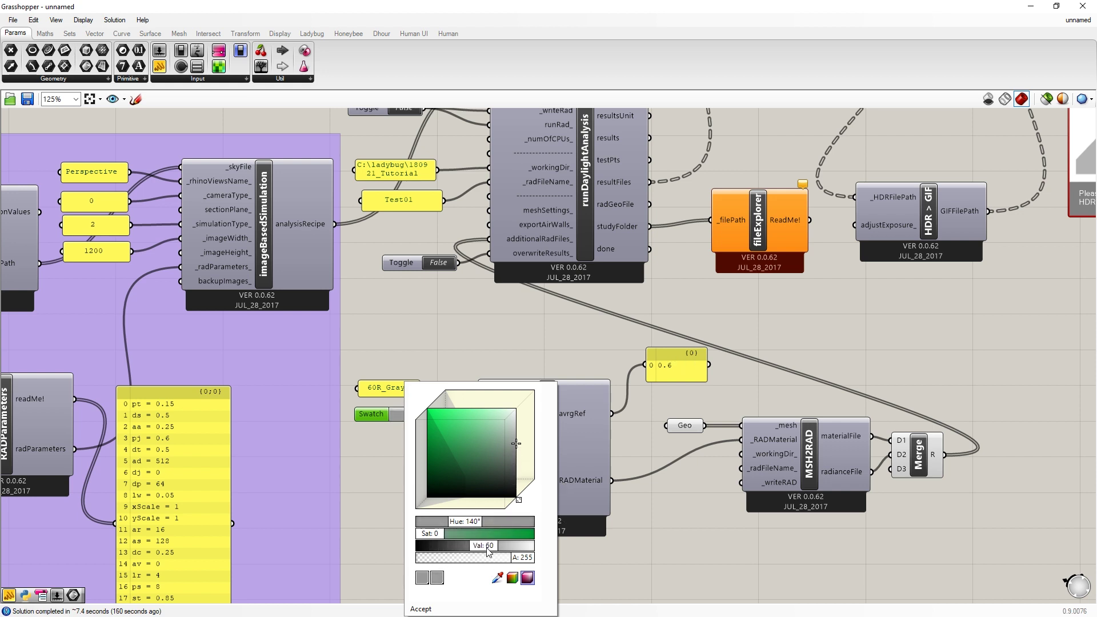
{"action": "left_click", "coordinate": [423, 609]}
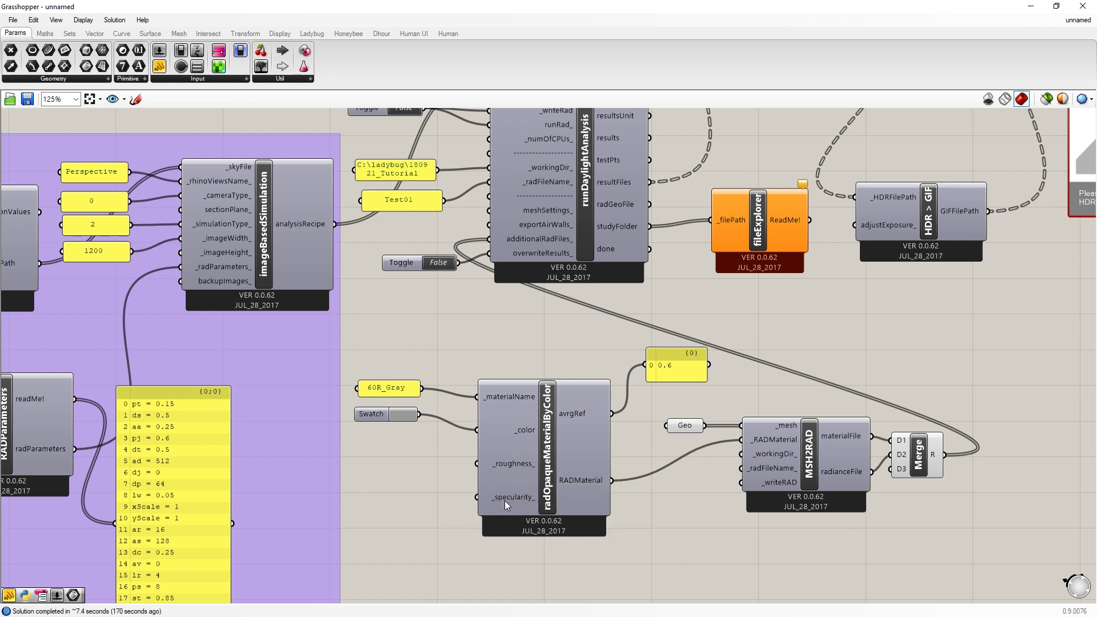
{"action": "mouse_move", "coordinate": [505, 501]}
{"action": "left_click_drag", "start_coordinate": [540, 495], "coordinate": [514, 483]}
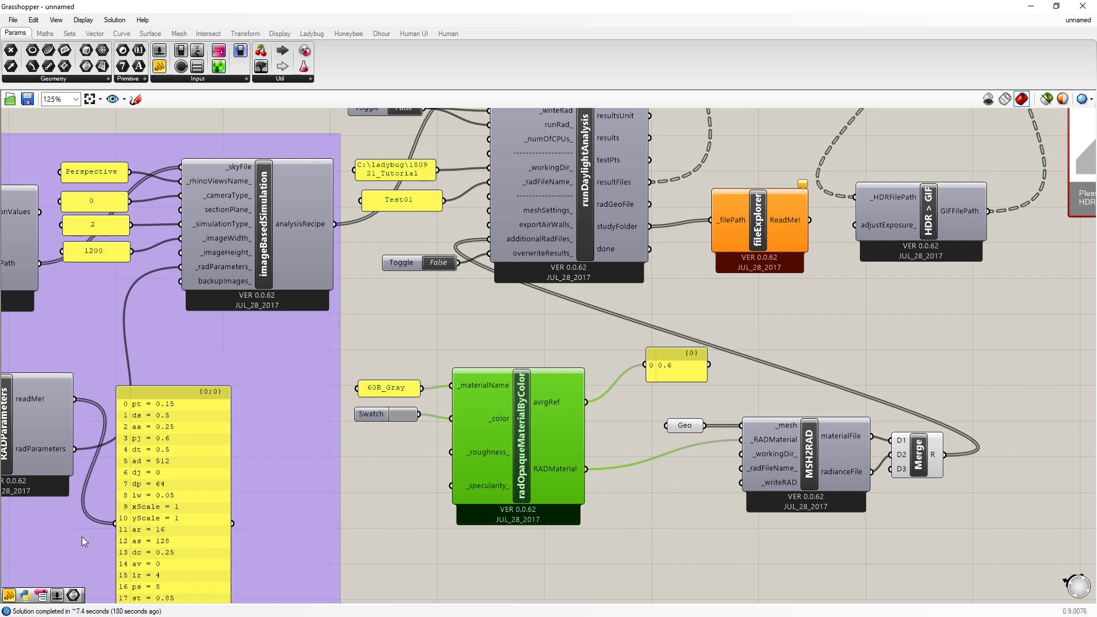
{"action": "left_click_drag", "start_coordinate": [8, 599], "coordinate": [733, 485]}
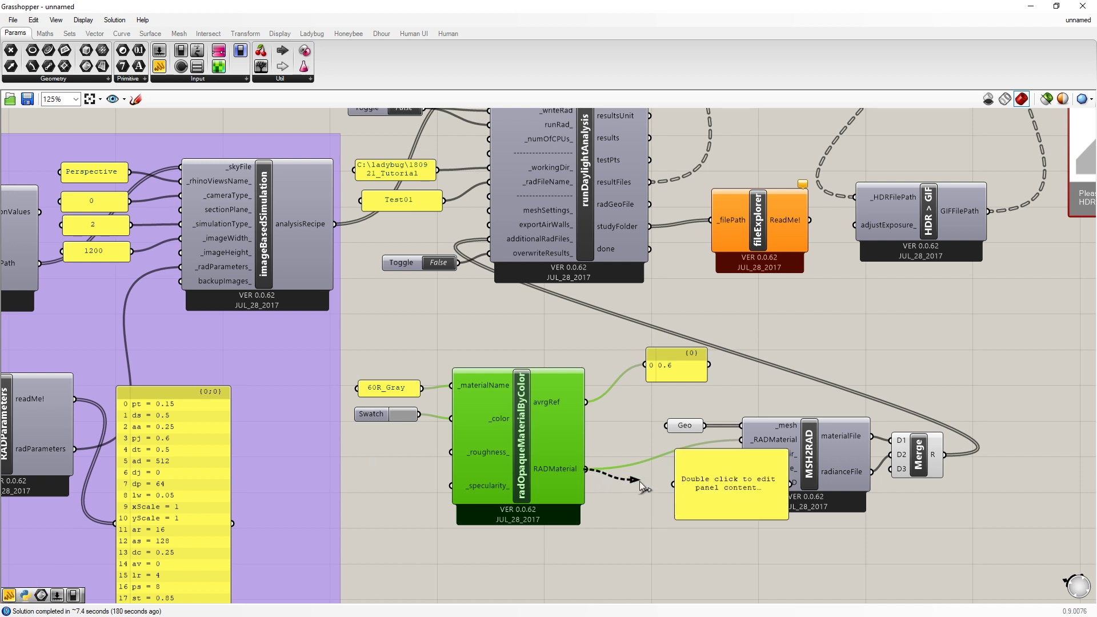
{"action": "left_click_drag", "start_coordinate": [640, 481], "coordinate": [681, 492]}
{"action": "left_click_drag", "start_coordinate": [589, 468], "coordinate": [675, 484]}
{"action": "left_click_drag", "start_coordinate": [714, 491], "coordinate": [668, 491]}
{"action": "left_click_drag", "start_coordinate": [733, 522], "coordinate": [876, 574]}
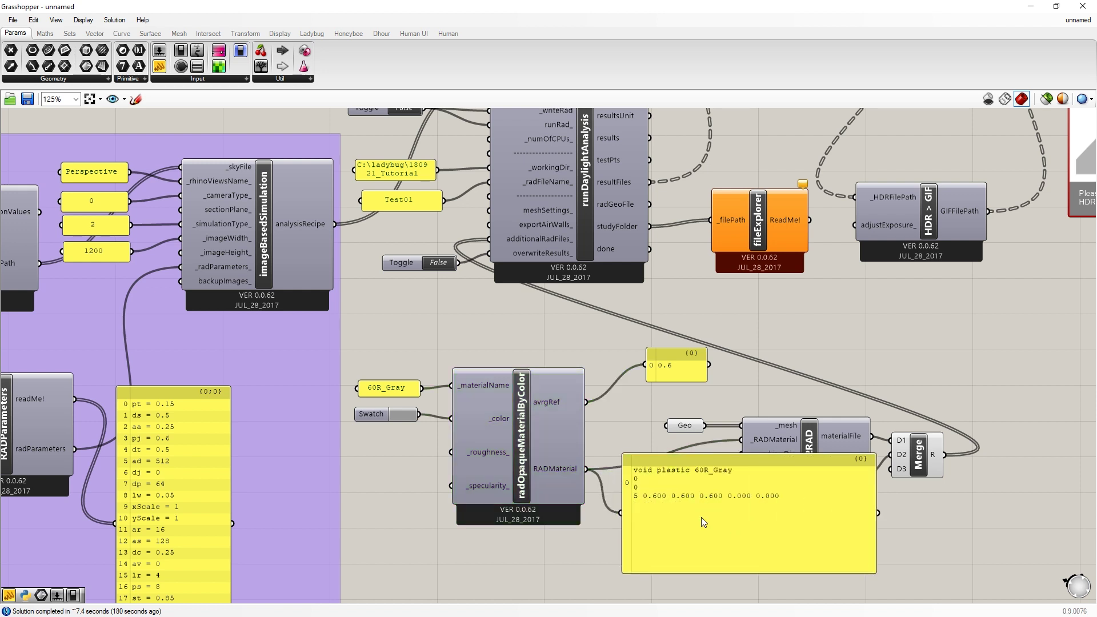
{"action": "left_click_drag", "start_coordinate": [701, 517], "coordinate": [693, 535]}
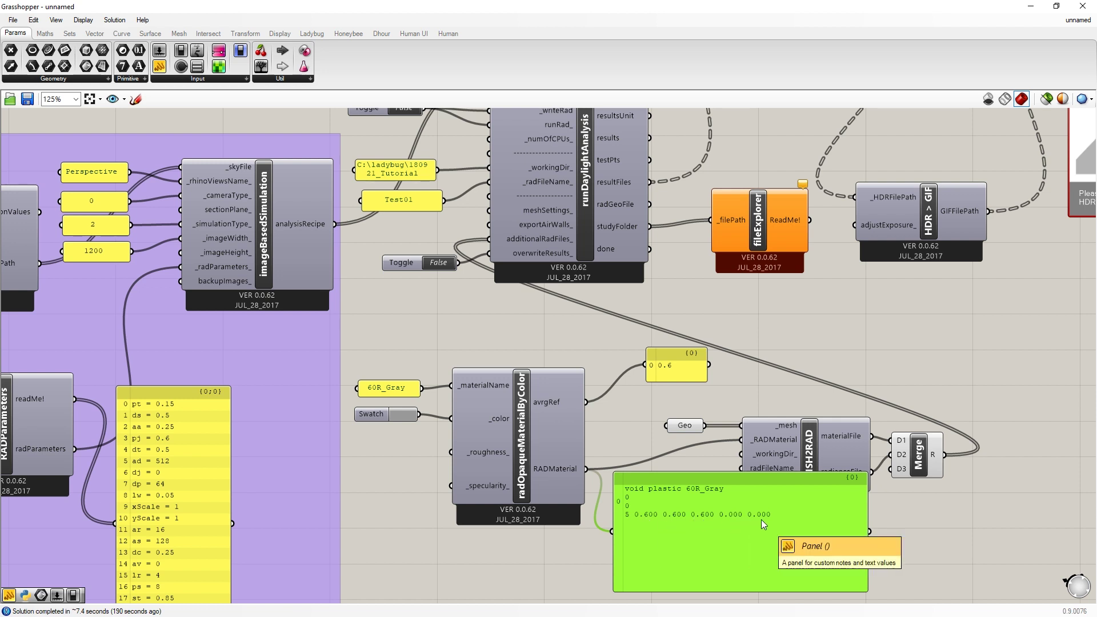
{"action": "key", "text": "Delete"}
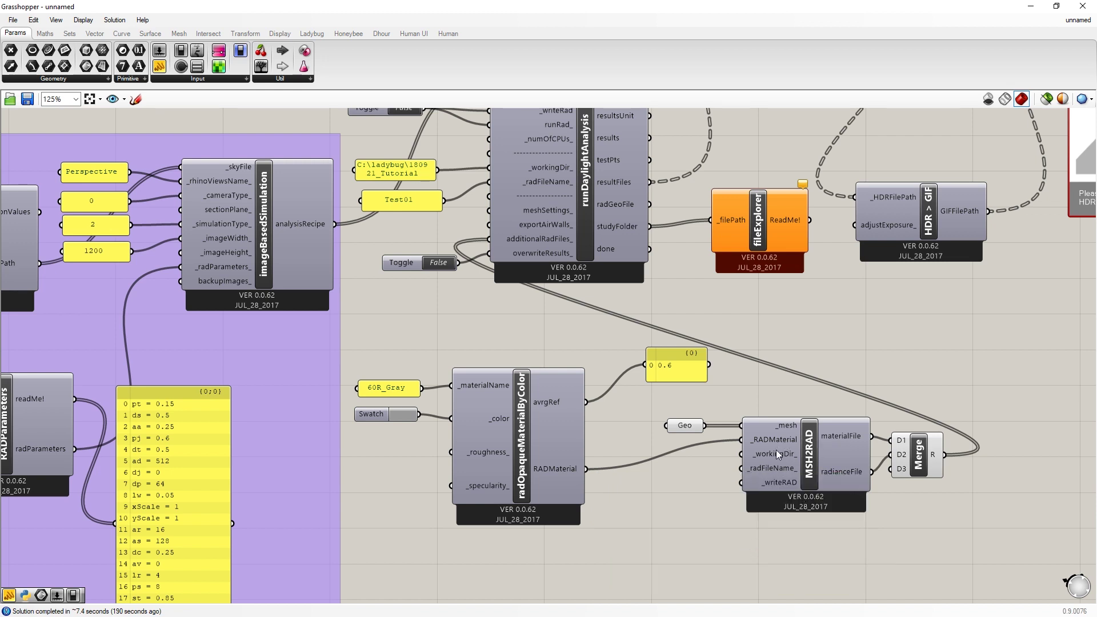
Feed the tutorial folder path into MSH2RAD's working directory and make a copied panel reading Base
{"action": "scroll", "coordinate": [770, 466], "scroll_direction": "down", "scroll_amount": 1}
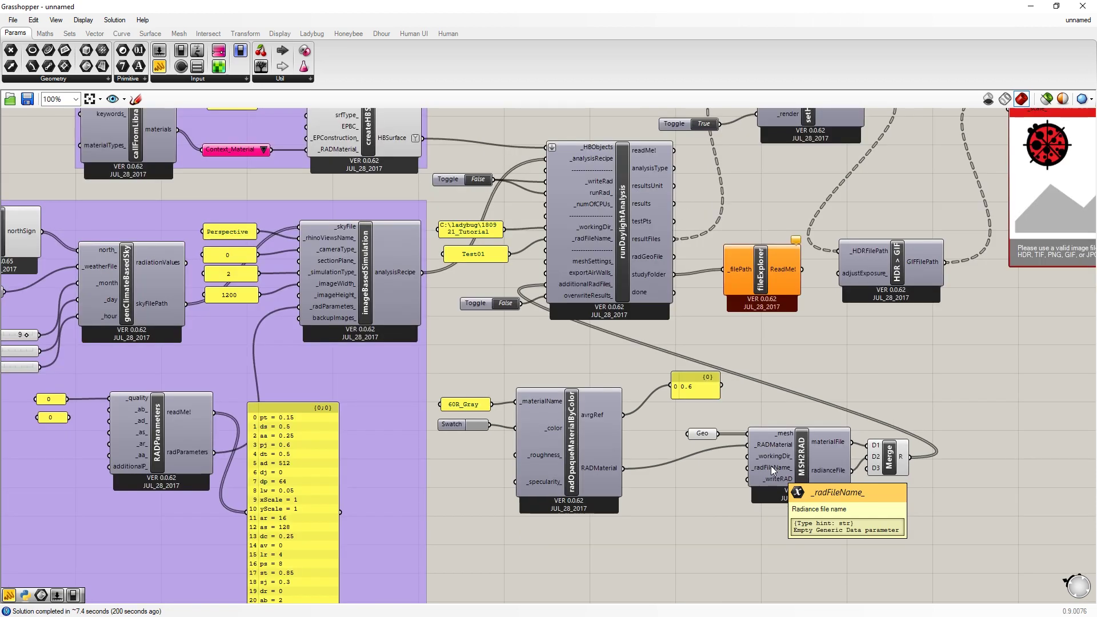
{"action": "left_click_drag", "start_coordinate": [505, 231], "coordinate": [748, 456]}
{"action": "scroll", "coordinate": [783, 493], "scroll_direction": "up", "scroll_amount": 1}
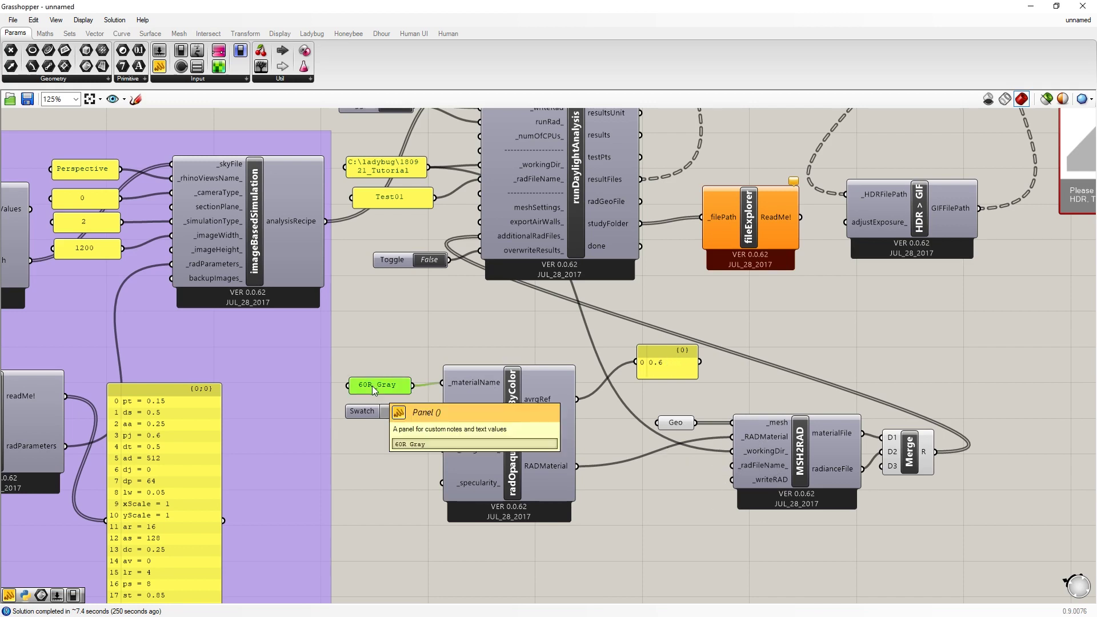
{"action": "left_click_drag", "start_coordinate": [374, 386], "coordinate": [658, 498], "text": "alt"}
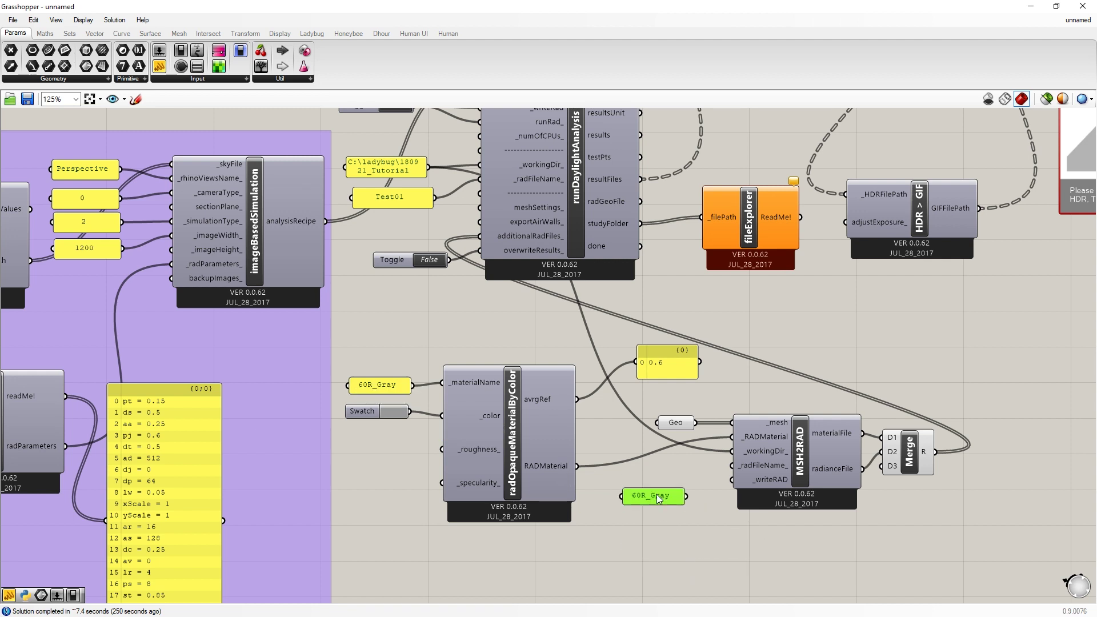
{"action": "double_click", "coordinate": [658, 494]}
{"action": "type", "text": "Base"}
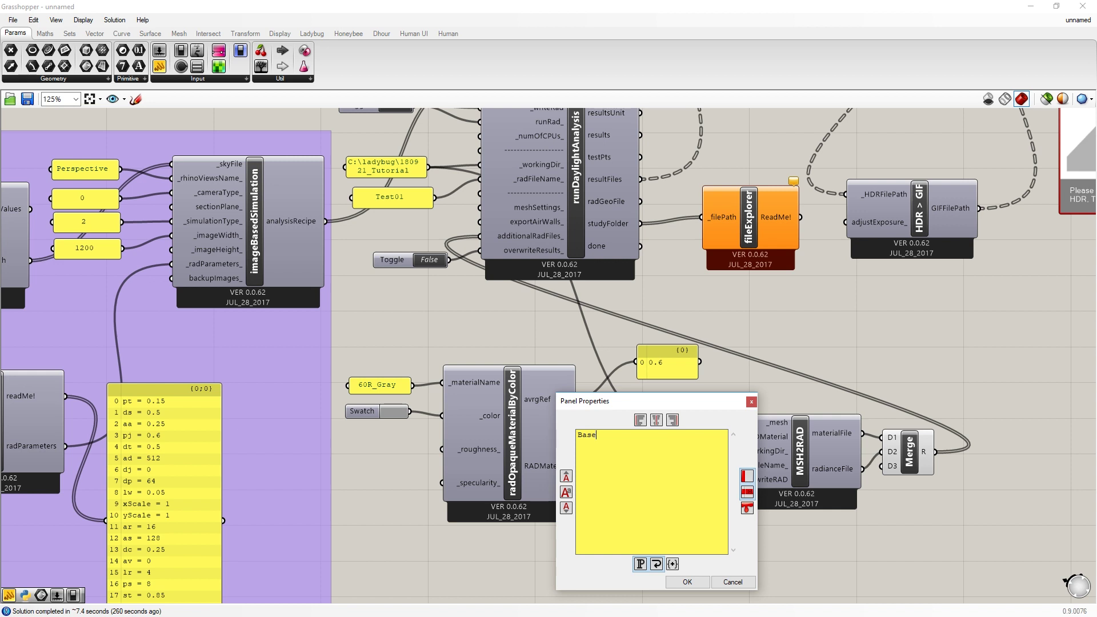
{"action": "left_click", "coordinate": [688, 582]}
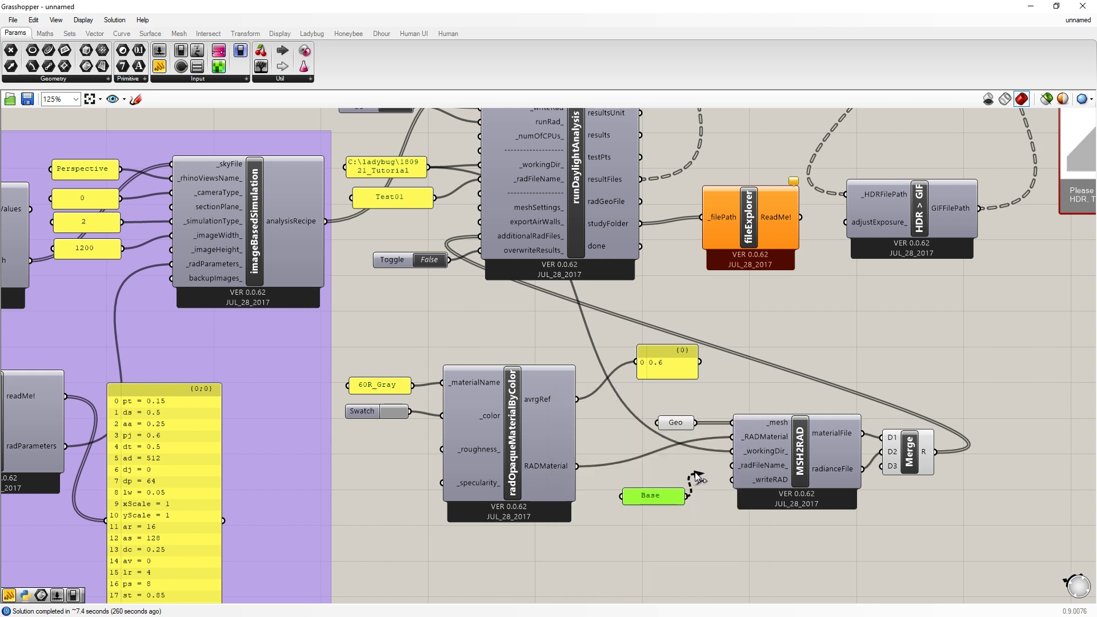
Wire Base into _radFileName_ and add a Boolean Toggle switched to True
{"action": "left_click_drag", "start_coordinate": [686, 496], "coordinate": [733, 473]}
{"action": "left_click_drag", "start_coordinate": [677, 498], "coordinate": [701, 403]}
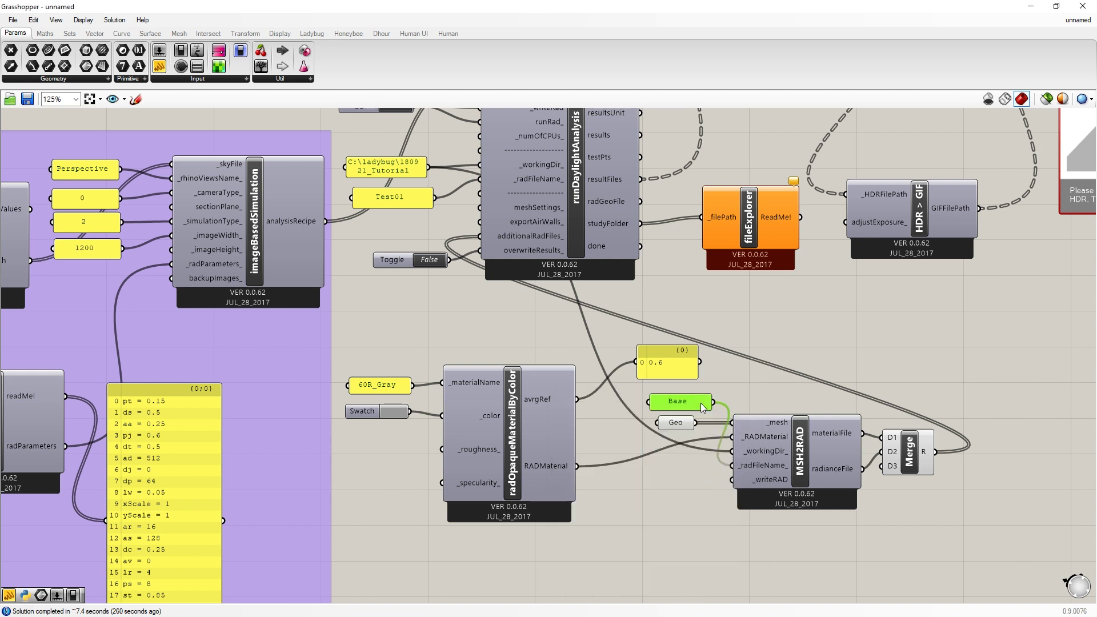
{"action": "left_click", "coordinate": [678, 516]}
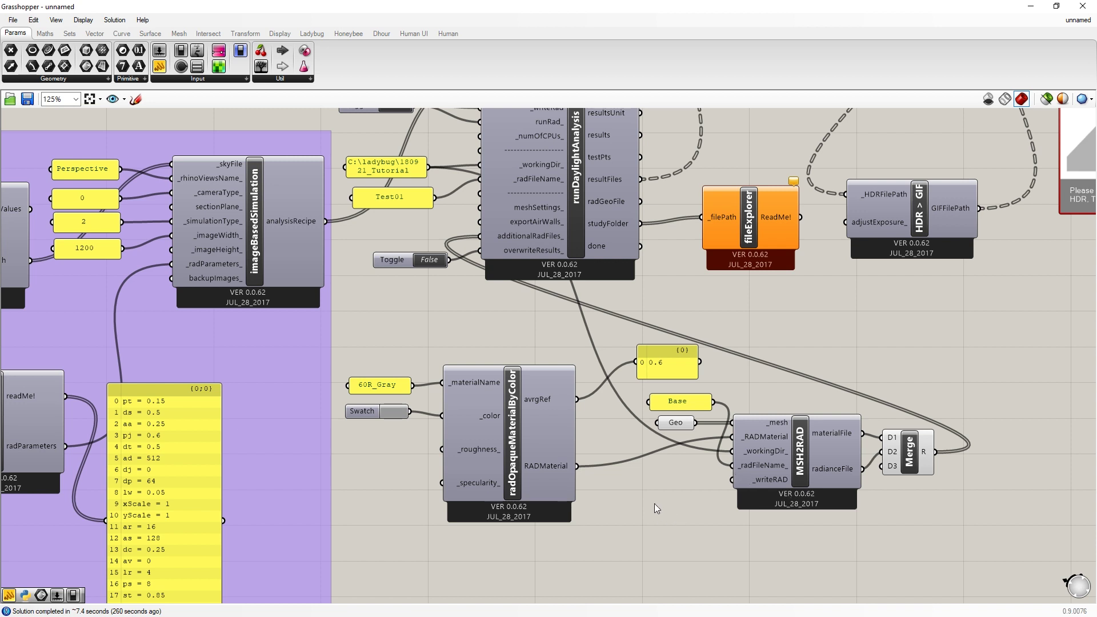
{"action": "left_click_drag", "start_coordinate": [74, 595], "coordinate": [745, 483]}
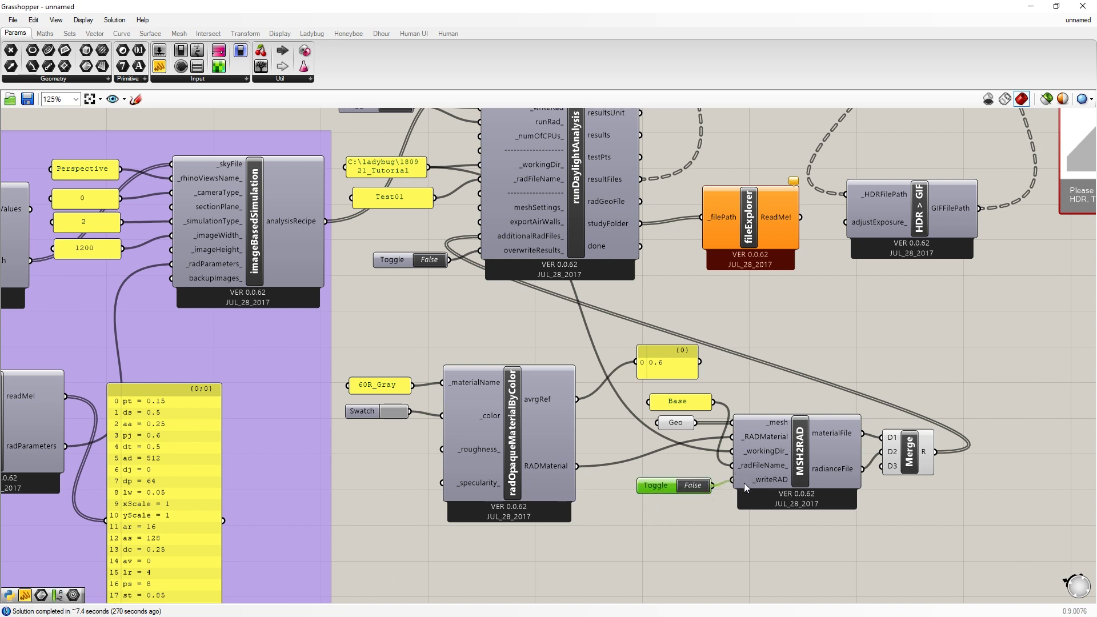
{"action": "double_click", "coordinate": [696, 484]}
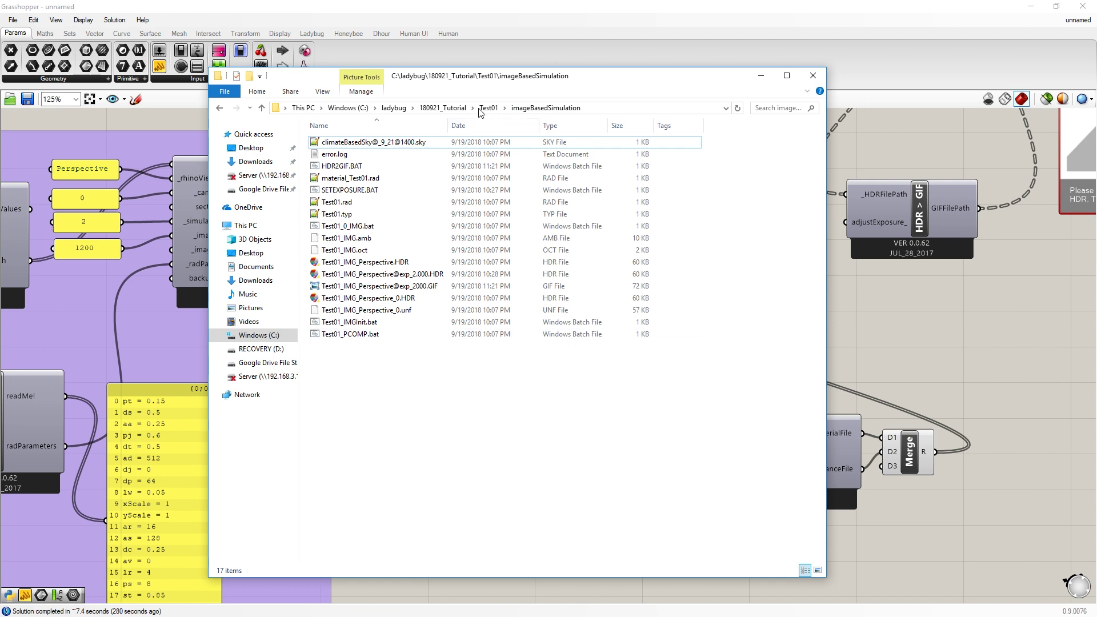
{"action": "left_click", "coordinate": [483, 109]}
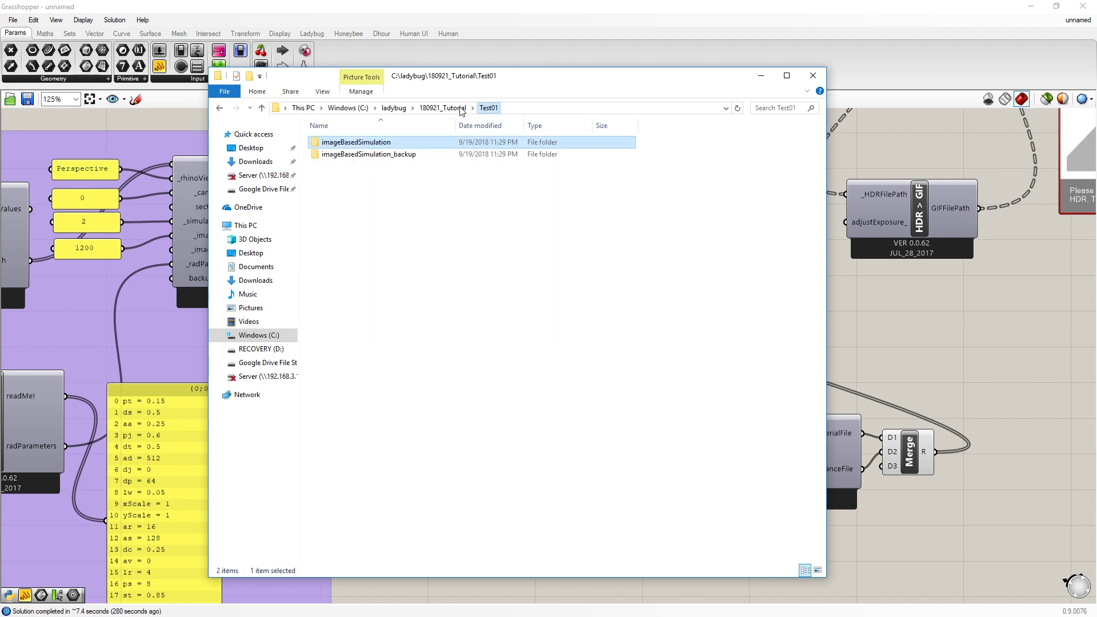
{"action": "left_click", "coordinate": [449, 108]}
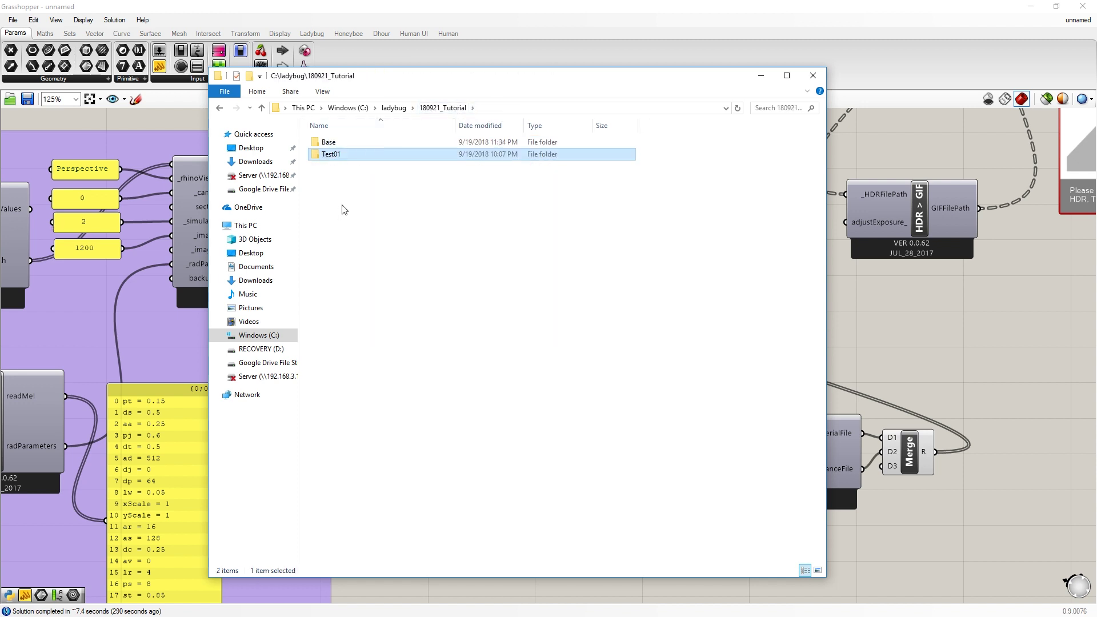
{"action": "left_click", "coordinate": [345, 210]}
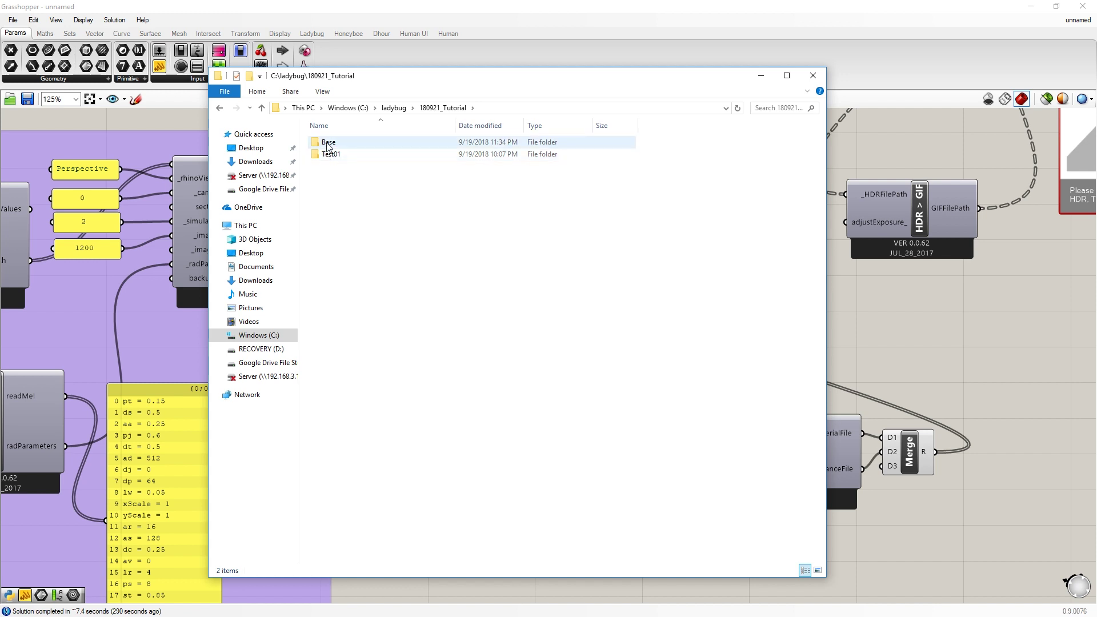
{"action": "left_click", "coordinate": [328, 146]}
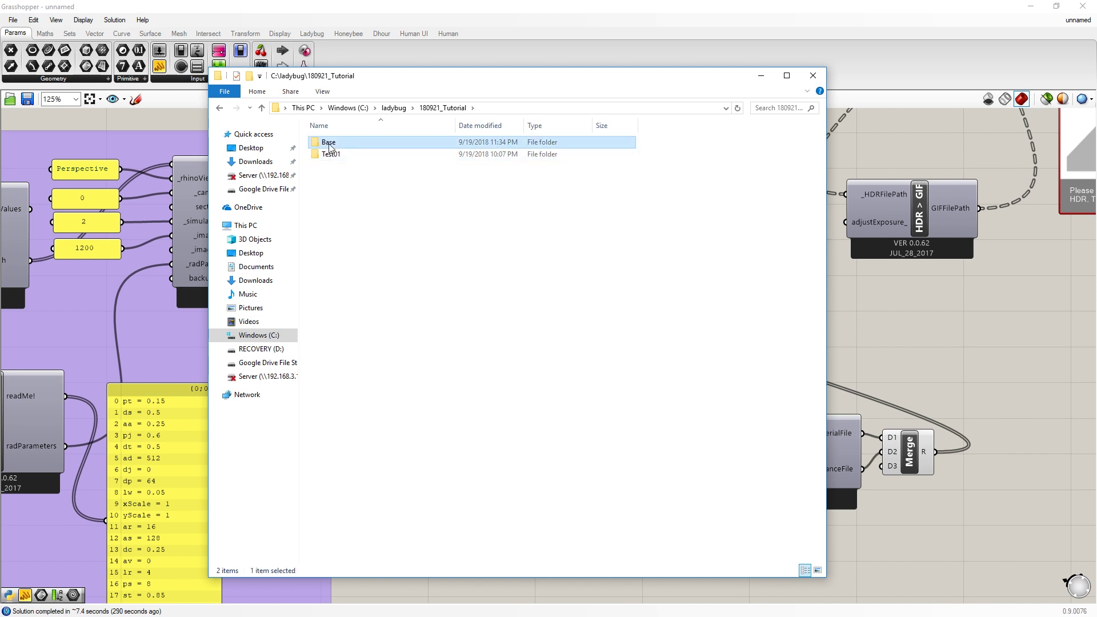
{"action": "double_click", "coordinate": [329, 146]}
{"action": "left_click", "coordinate": [350, 146]}
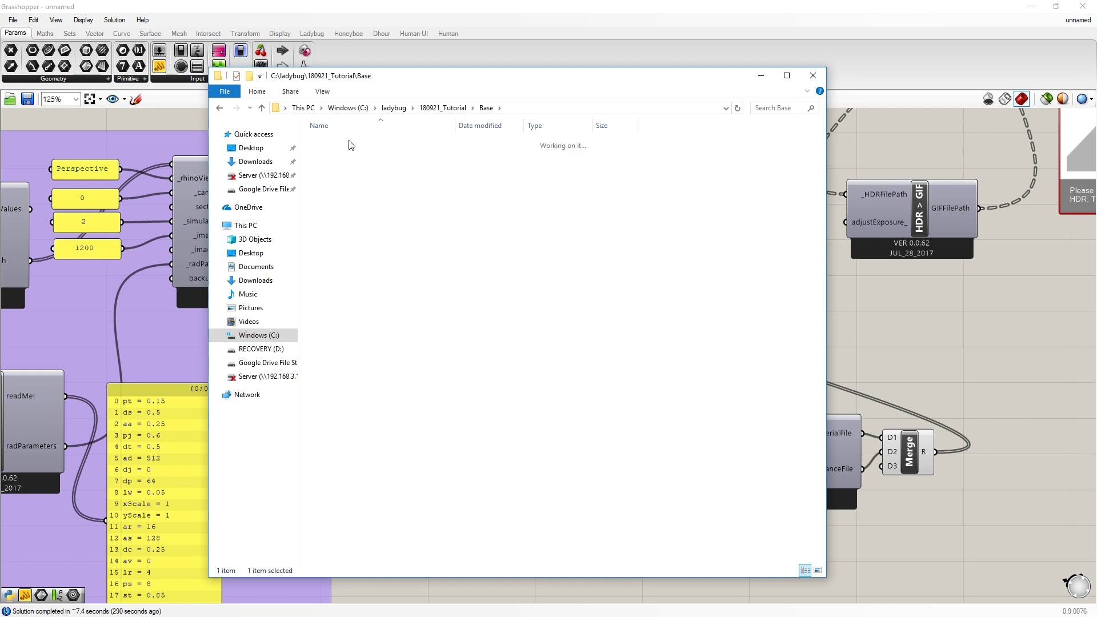
{"action": "double_click", "coordinate": [351, 145]}
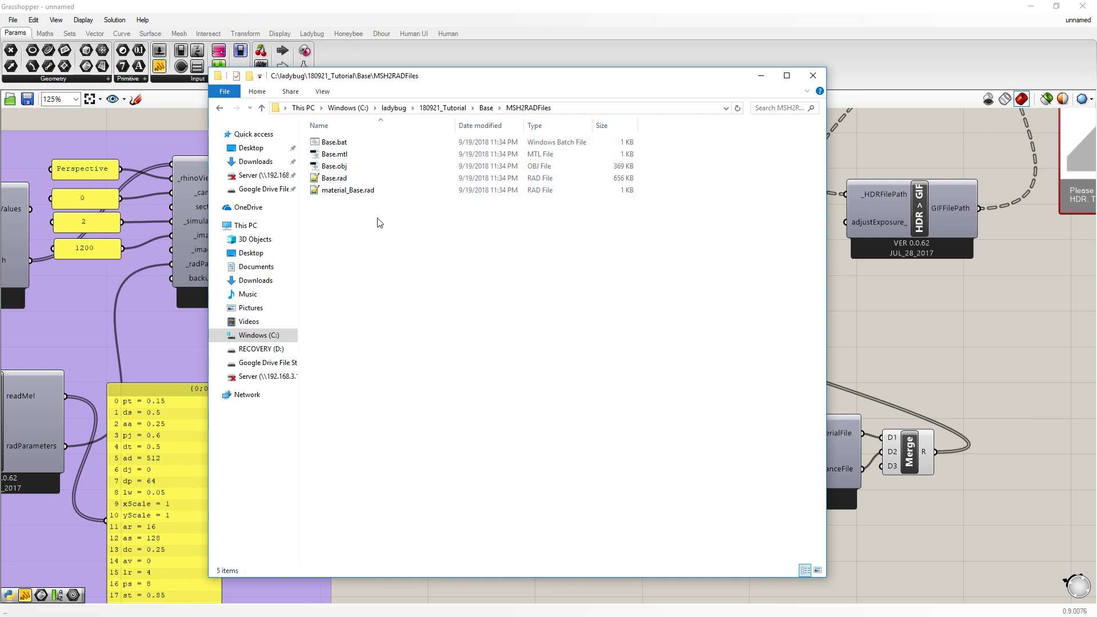
{"action": "left_click", "coordinate": [346, 191]}
{"action": "left_click", "coordinate": [342, 179]}
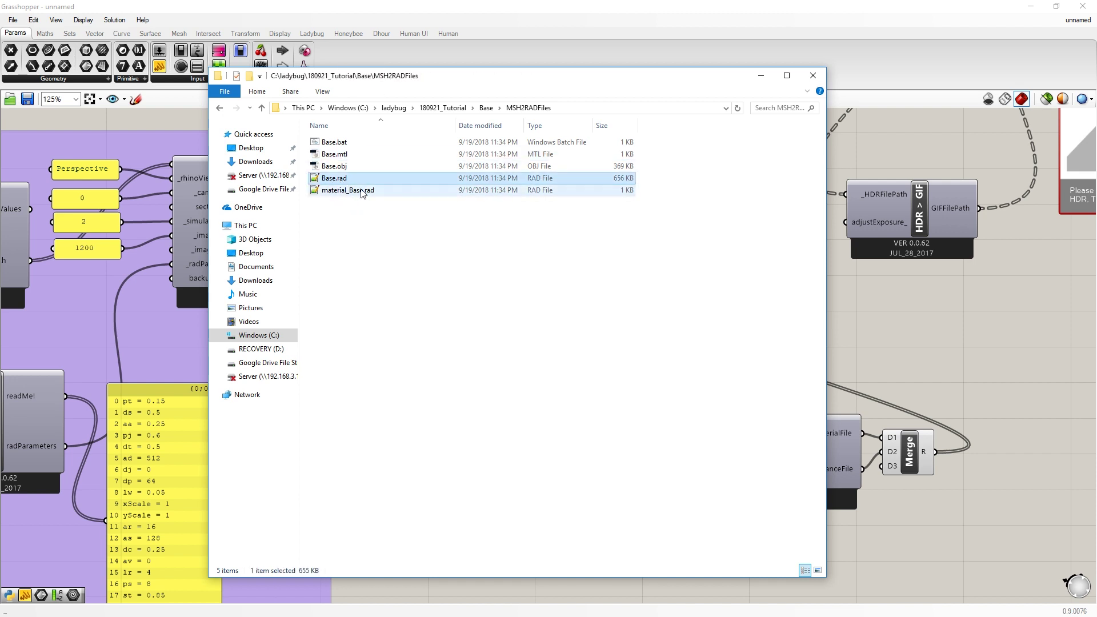
{"action": "left_click", "coordinate": [359, 191]}
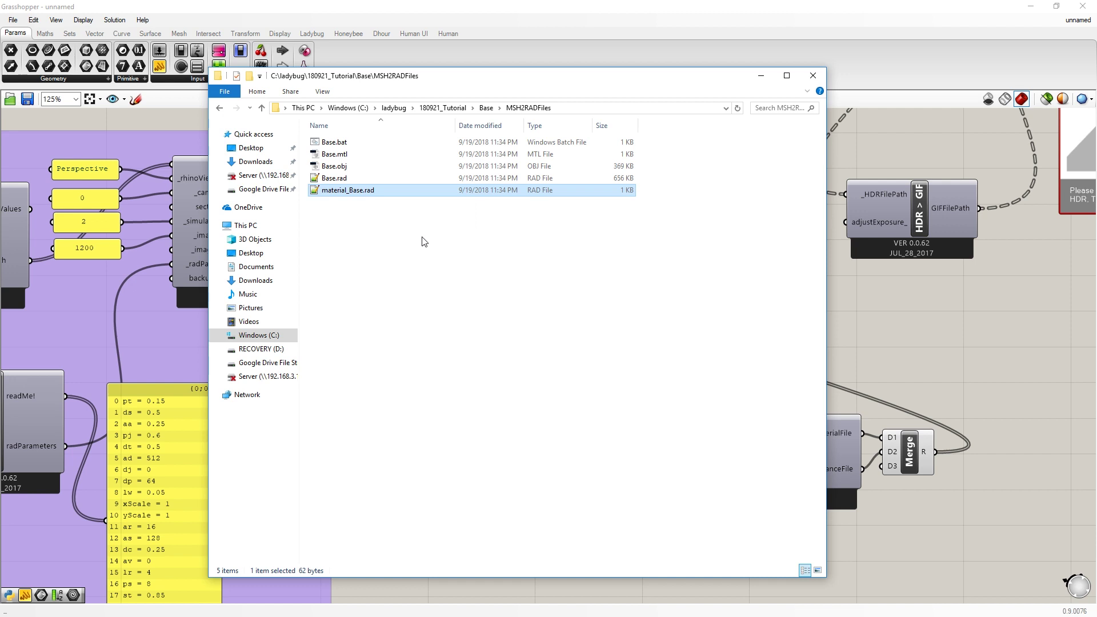
{"action": "left_click", "coordinate": [344, 169]}
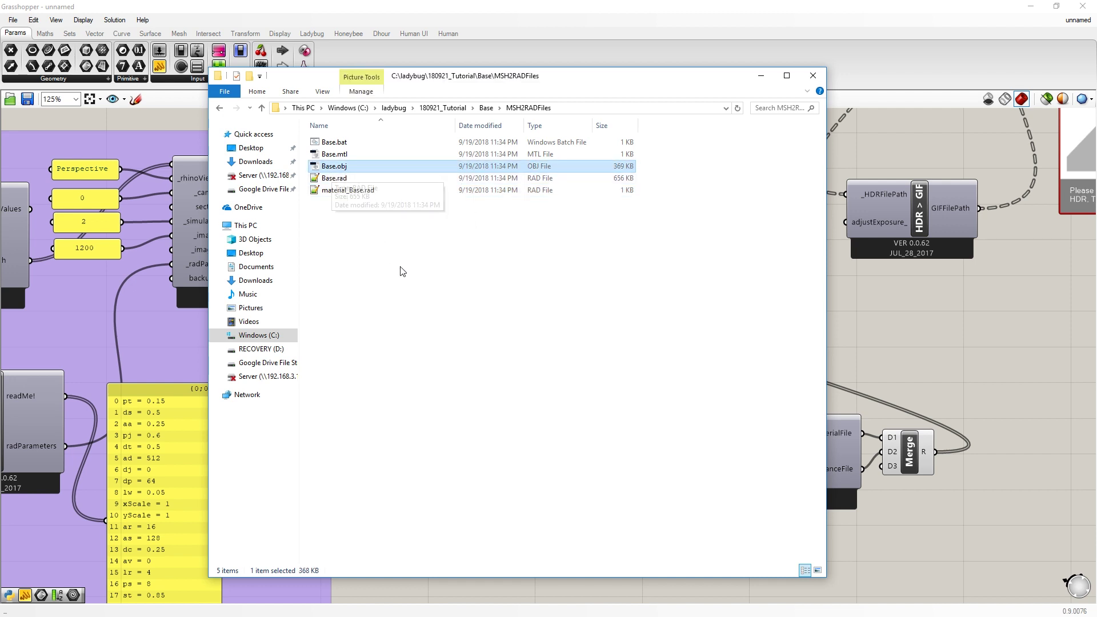
{"action": "left_click", "coordinate": [352, 146]}
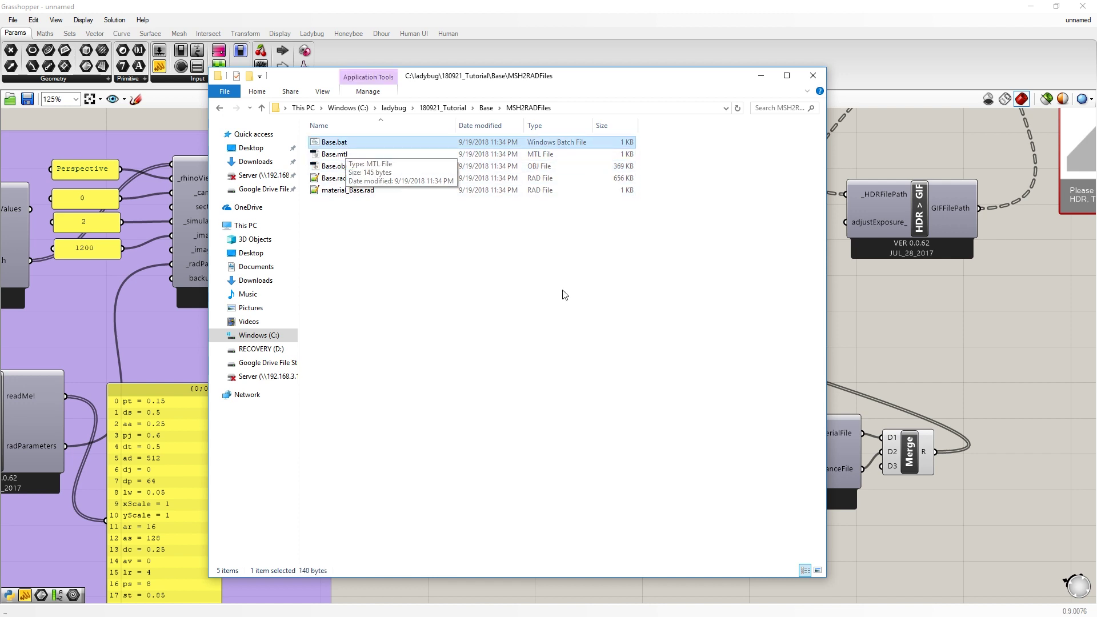
{"action": "left_click", "coordinate": [760, 75]}
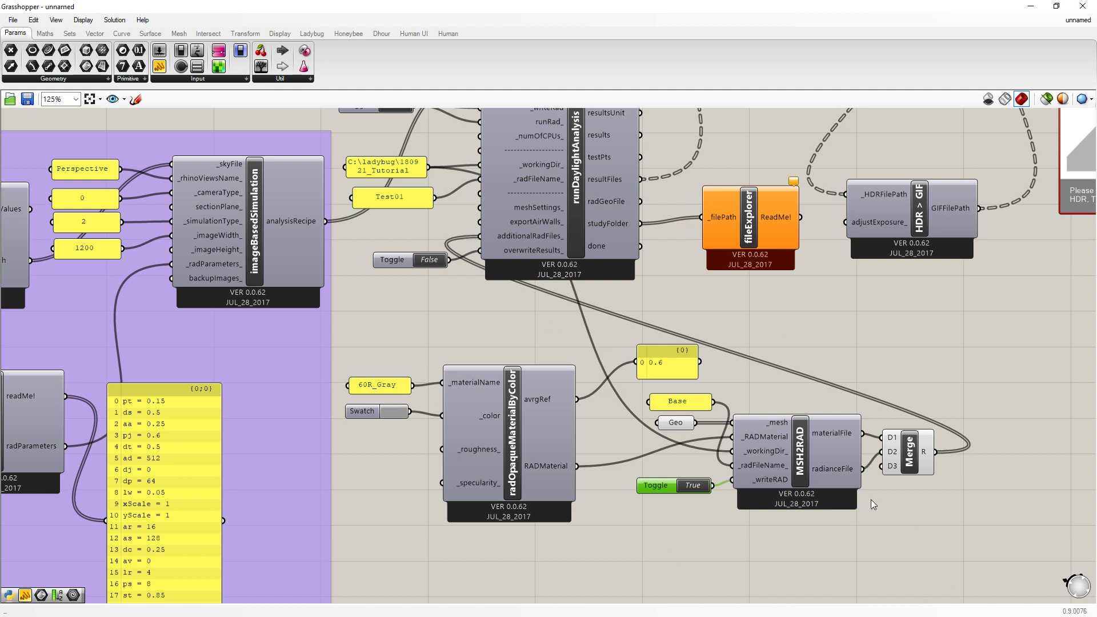
Connect the True toggle to MSH2RAD's _writeRAD, then open the Template_Daylight Image definition
{"action": "left_click_drag", "start_coordinate": [727, 480], "coordinate": [732, 479]}
{"action": "left_click_drag", "start_coordinate": [658, 488], "coordinate": [646, 486]}
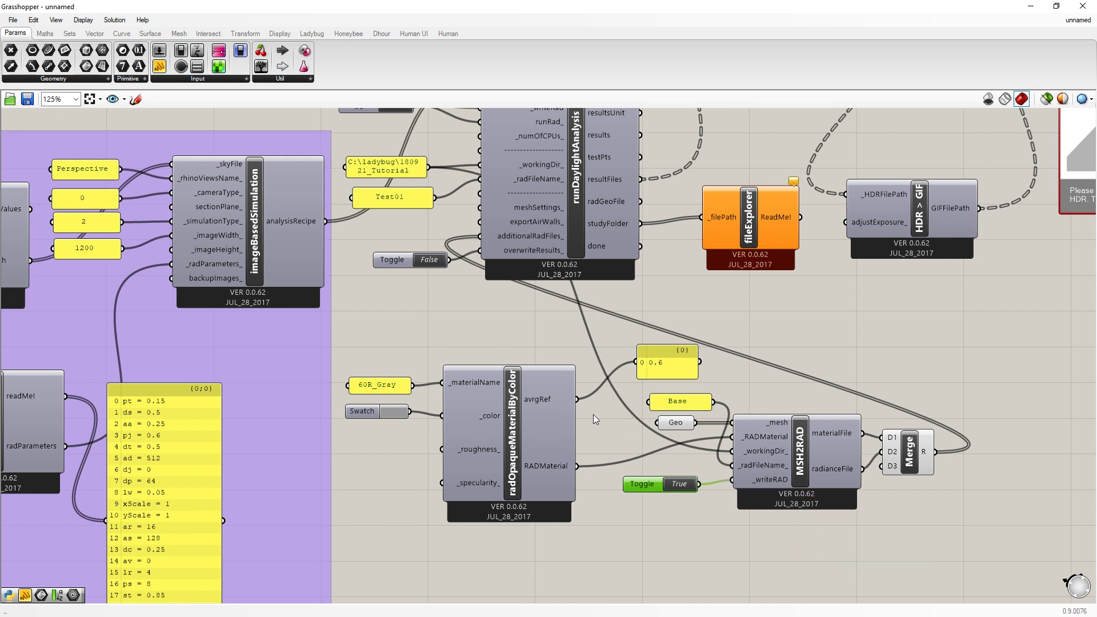
{"action": "mouse_move", "coordinate": [1078, 20]}
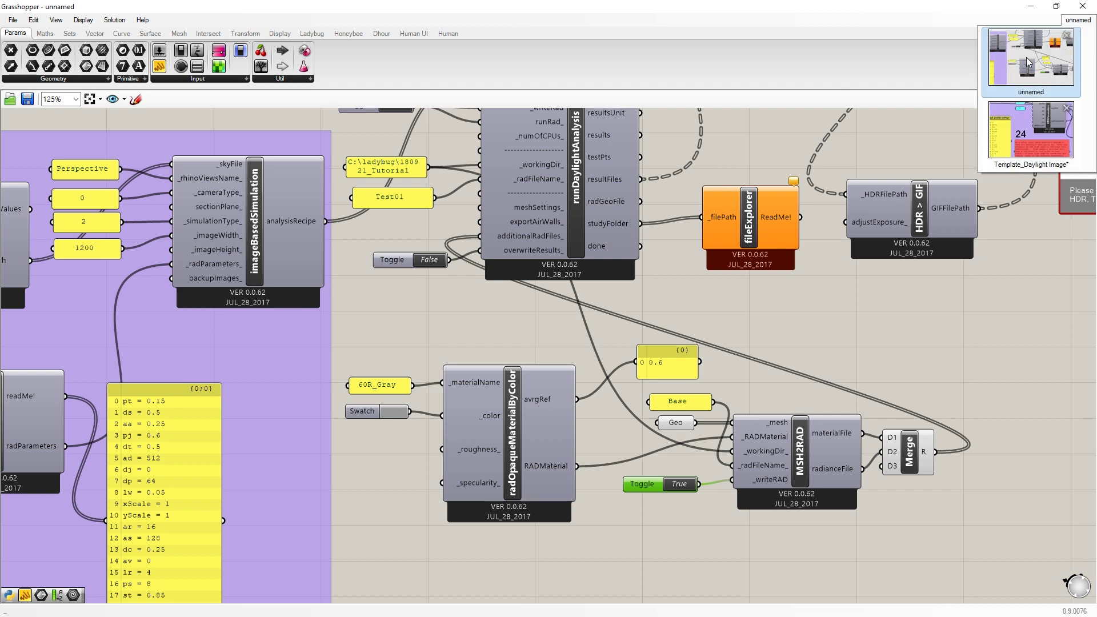
{"action": "left_click", "coordinate": [1023, 129]}
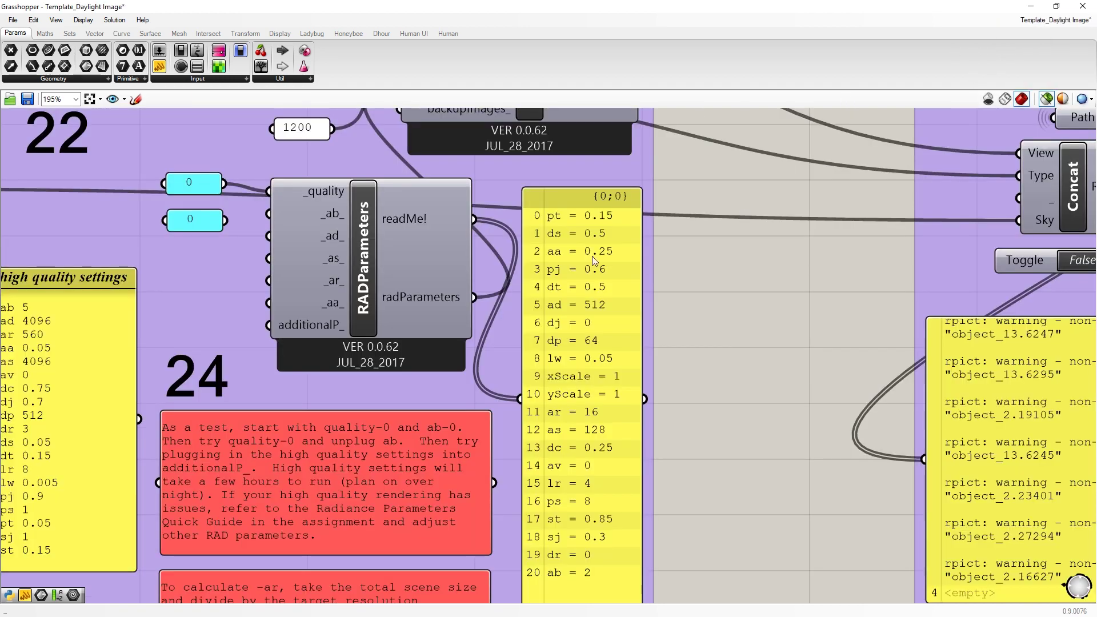
Copy only the data from the template's step-7 panel
{"action": "scroll", "coordinate": [641, 251], "scroll_direction": "down", "scroll_amount": 10}
{"action": "scroll", "coordinate": [540, 362], "scroll_direction": "up", "scroll_amount": 3}
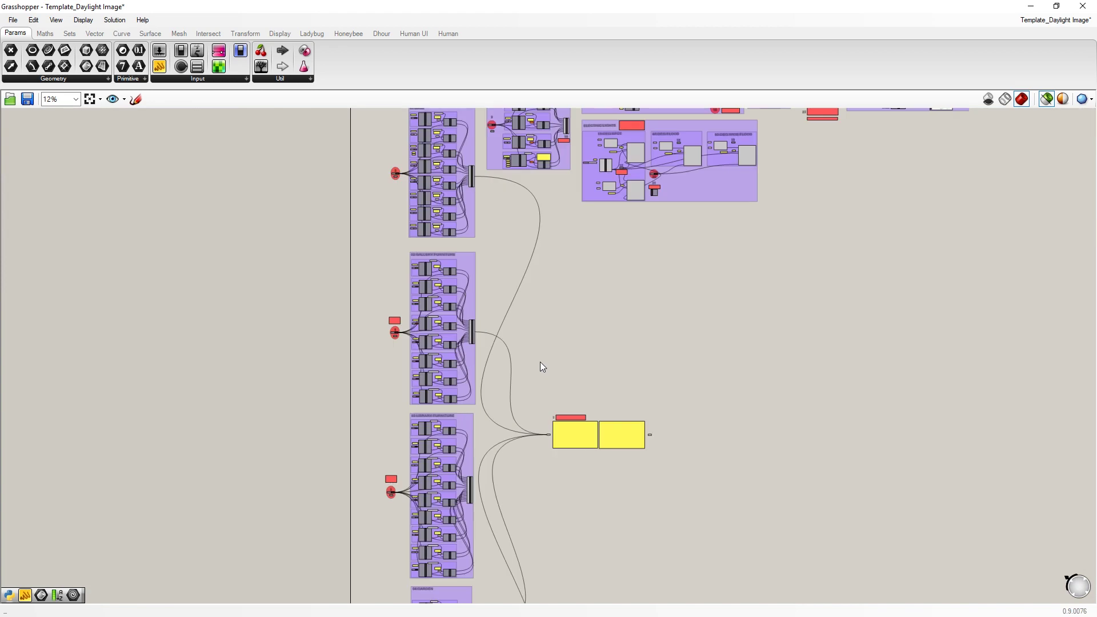
{"action": "scroll", "coordinate": [568, 455], "scroll_direction": "up", "scroll_amount": 5}
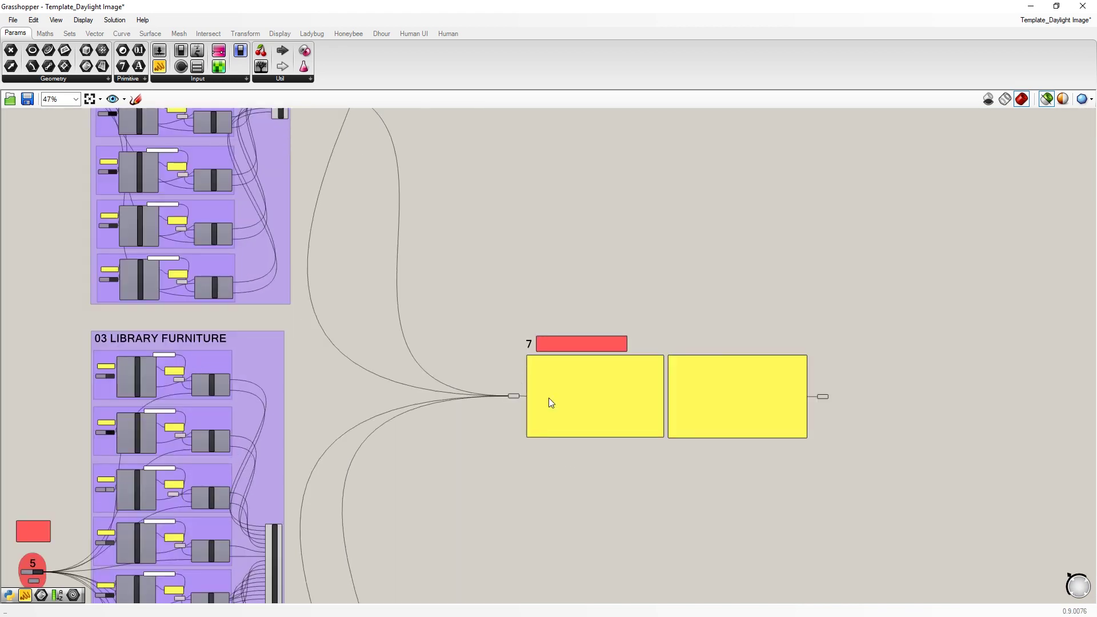
{"action": "scroll", "coordinate": [548, 398], "scroll_direction": "up", "scroll_amount": 3}
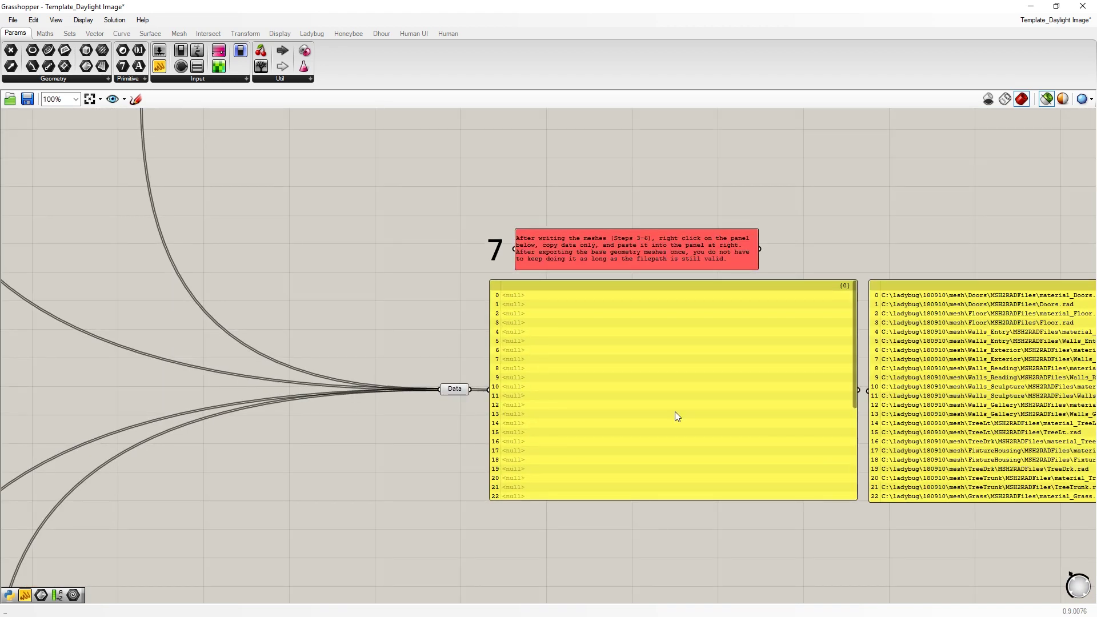
{"action": "scroll", "coordinate": [796, 396], "scroll_direction": "down", "scroll_amount": 6}
{"action": "scroll", "coordinate": [452, 486], "scroll_direction": "up", "scroll_amount": 6}
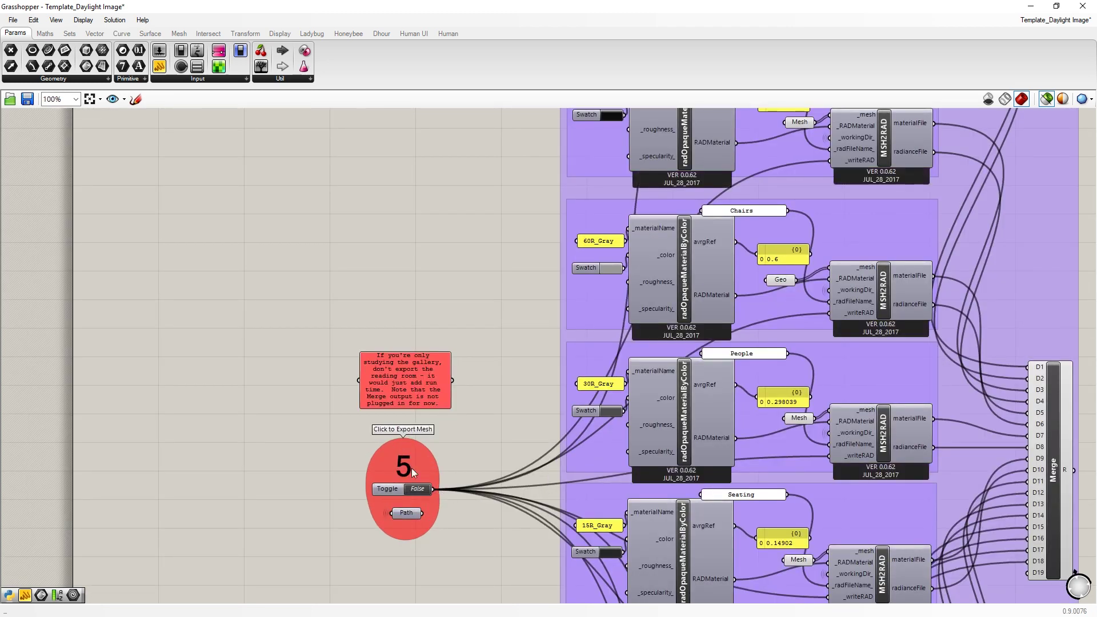
{"action": "right_click_drag", "start_coordinate": [782, 449], "coordinate": [420, 423]}
{"action": "scroll", "coordinate": [421, 423], "scroll_direction": "down", "scroll_amount": 5}
{"action": "scroll", "coordinate": [691, 231], "scroll_direction": "up", "scroll_amount": 5}
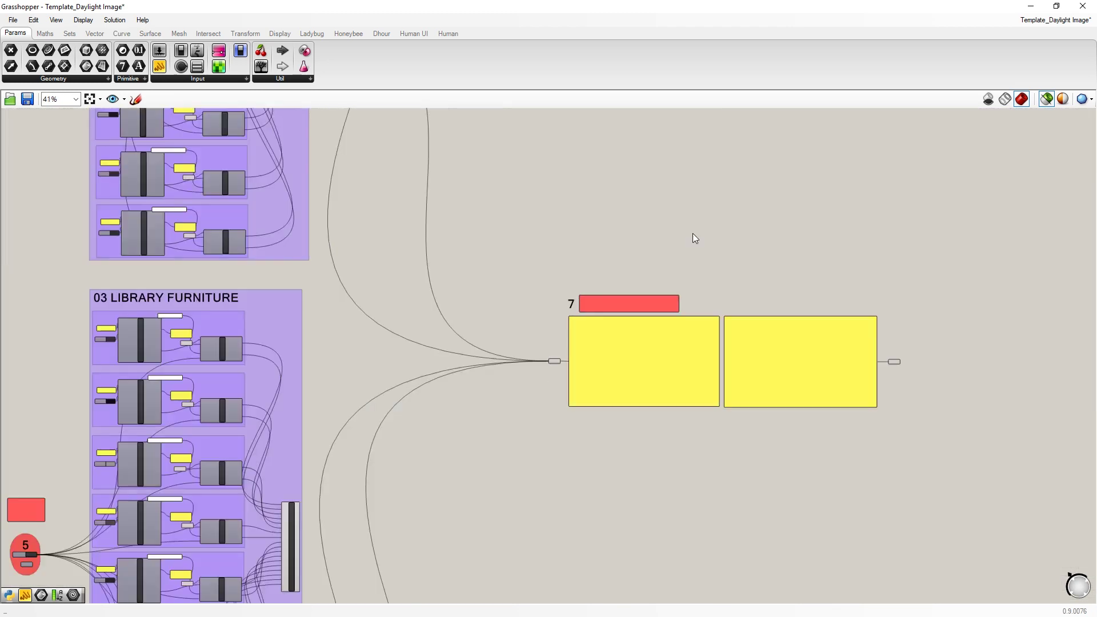
{"action": "scroll", "coordinate": [627, 361], "scroll_direction": "up", "scroll_amount": 1}
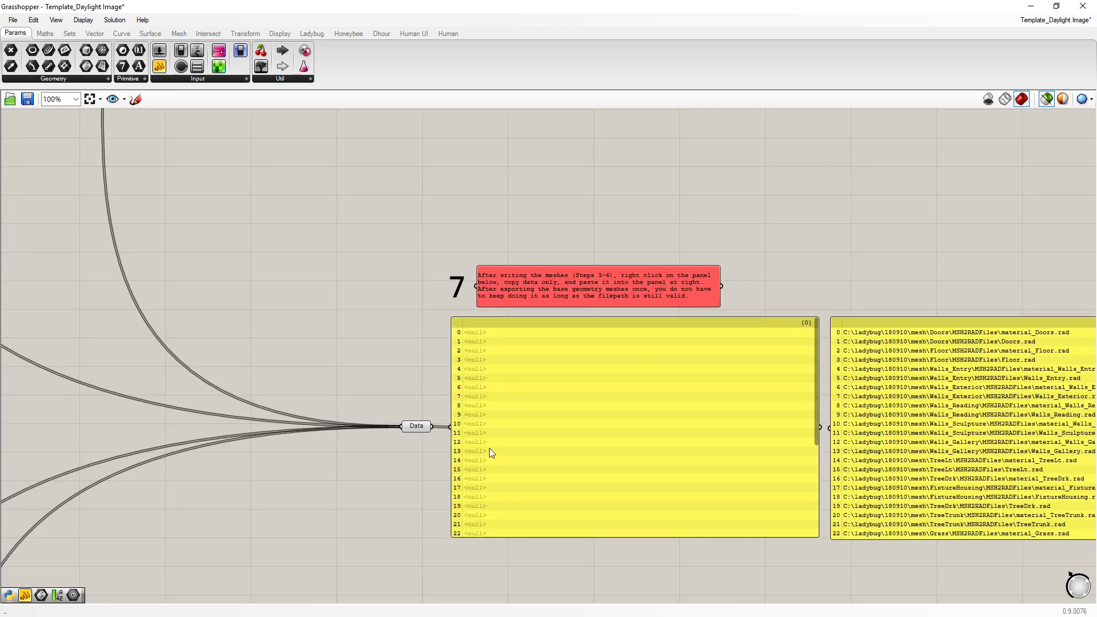
{"action": "right_click_drag", "start_coordinate": [778, 437], "coordinate": [435, 361]}
{"action": "right_click", "coordinate": [436, 361]}
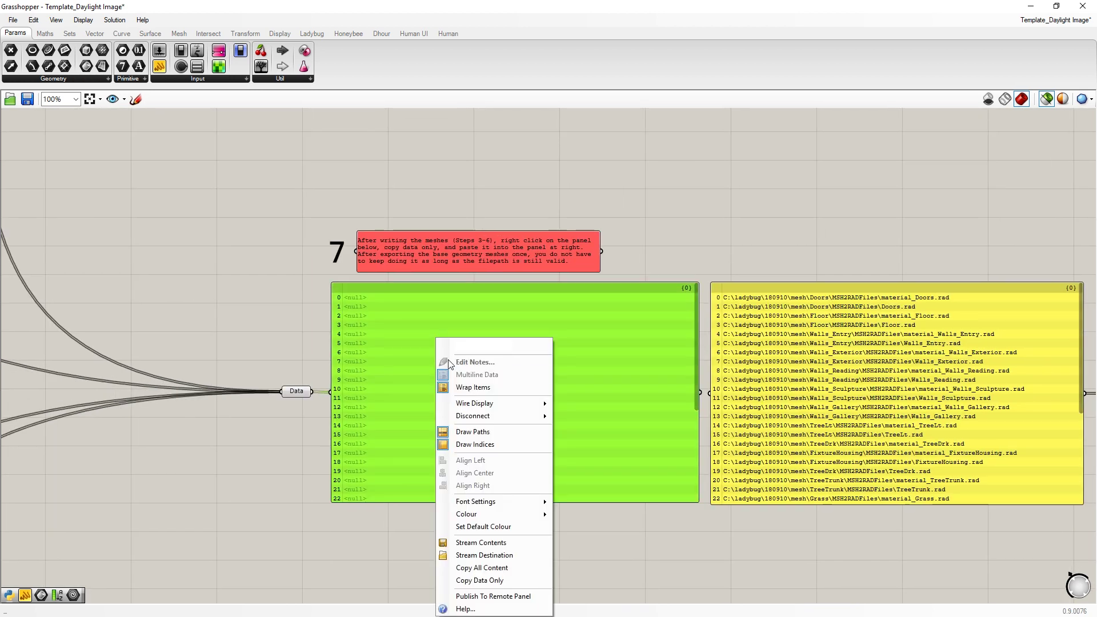
{"action": "left_click", "coordinate": [488, 582]}
Inspect the .rad file path list, then view the Simulate group's runDaylightAnalysis and render log
{"action": "right_click_drag", "start_coordinate": [917, 408], "coordinate": [574, 338]}
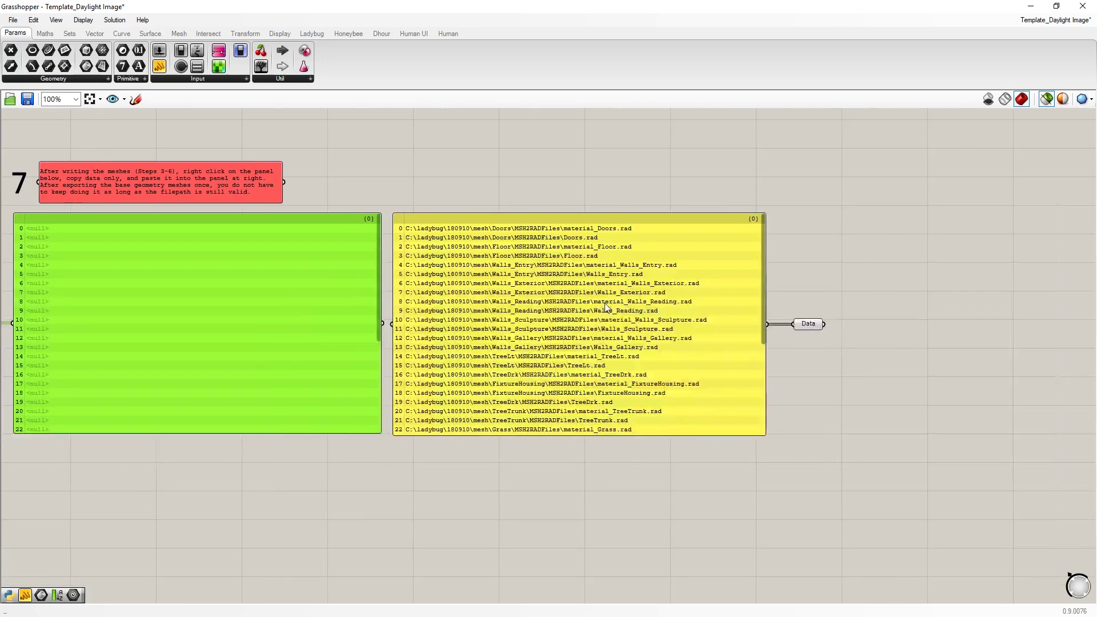
{"action": "scroll", "coordinate": [543, 304], "scroll_direction": "up", "scroll_amount": 3}
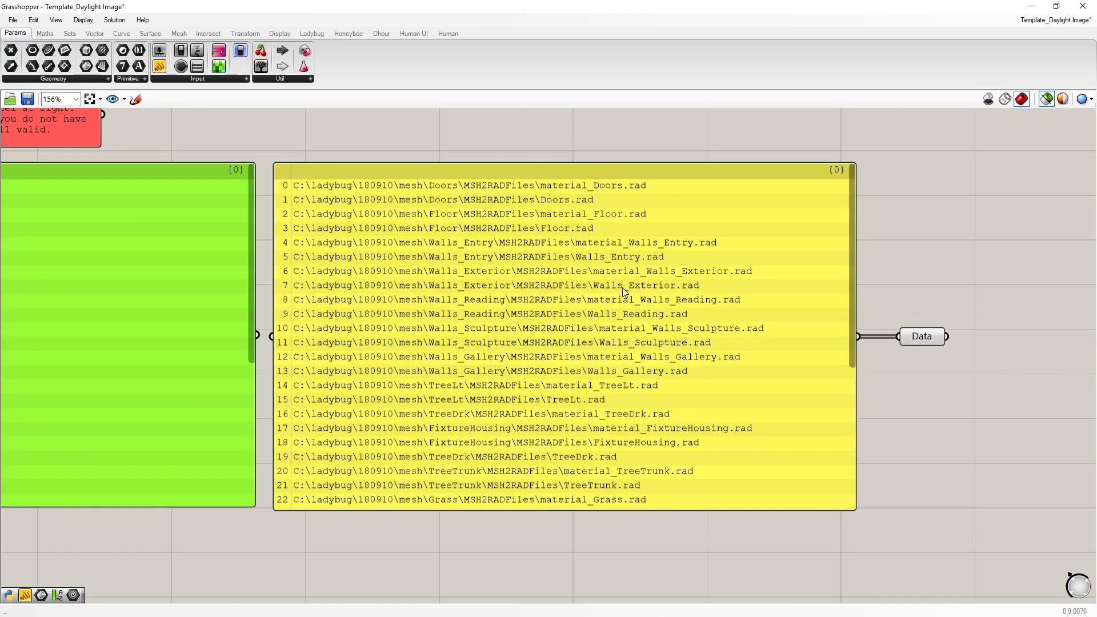
{"action": "scroll", "coordinate": [626, 289], "scroll_direction": "down", "scroll_amount": 4}
{"action": "right_click_drag", "start_coordinate": [591, 314], "coordinate": [634, 337]}
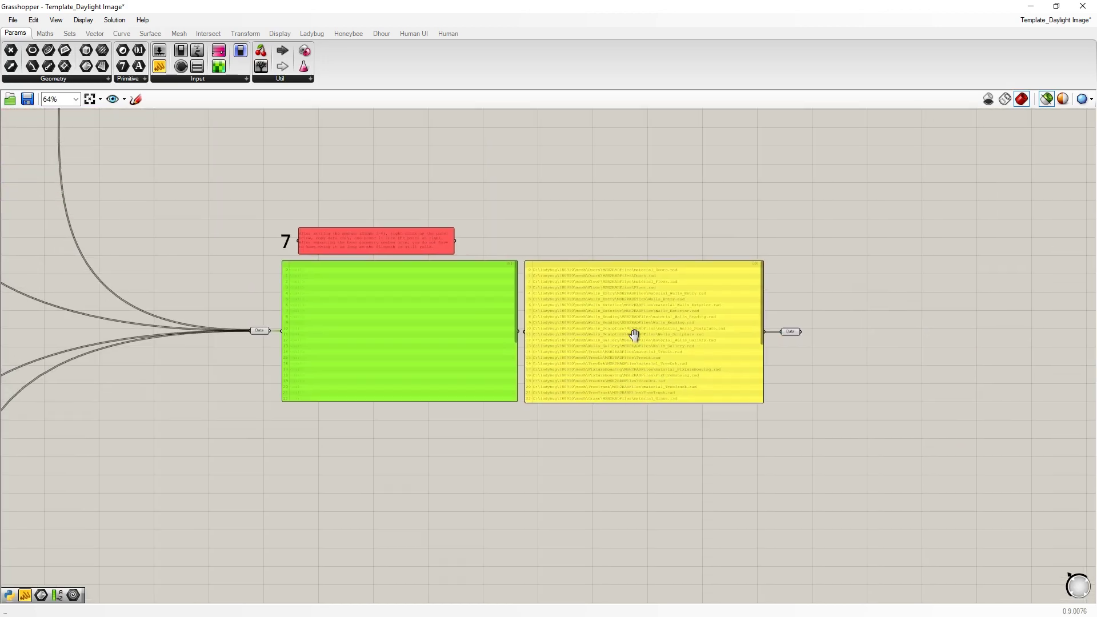
{"action": "scroll", "coordinate": [681, 326], "scroll_direction": "up", "scroll_amount": 2}
{"action": "left_click", "coordinate": [649, 315]}
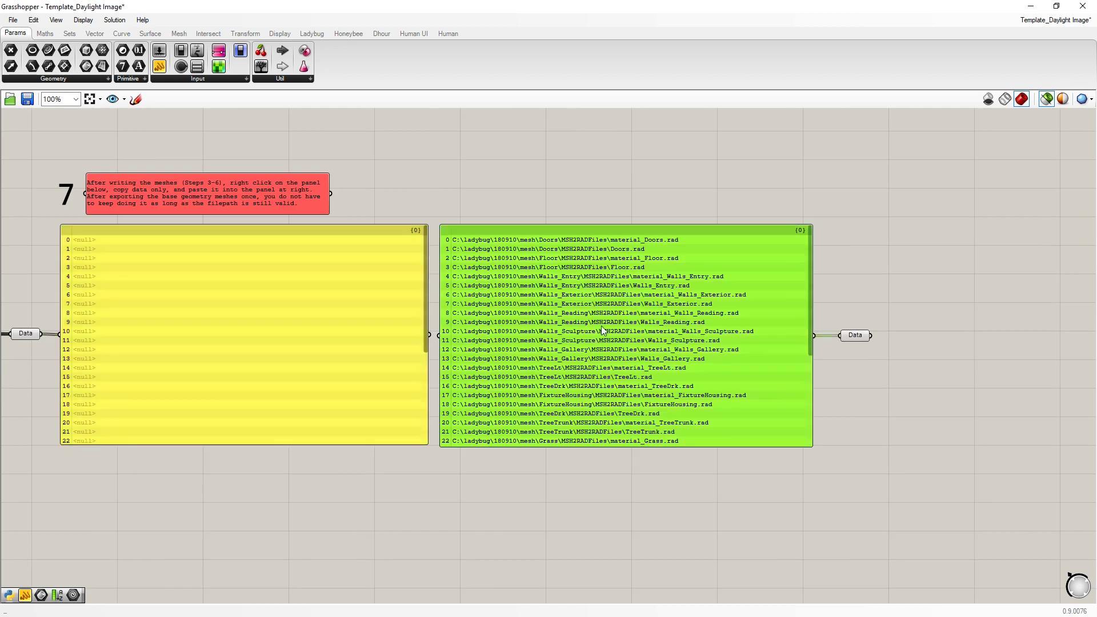
{"action": "scroll", "coordinate": [591, 290], "scroll_direction": "up", "scroll_amount": 2}
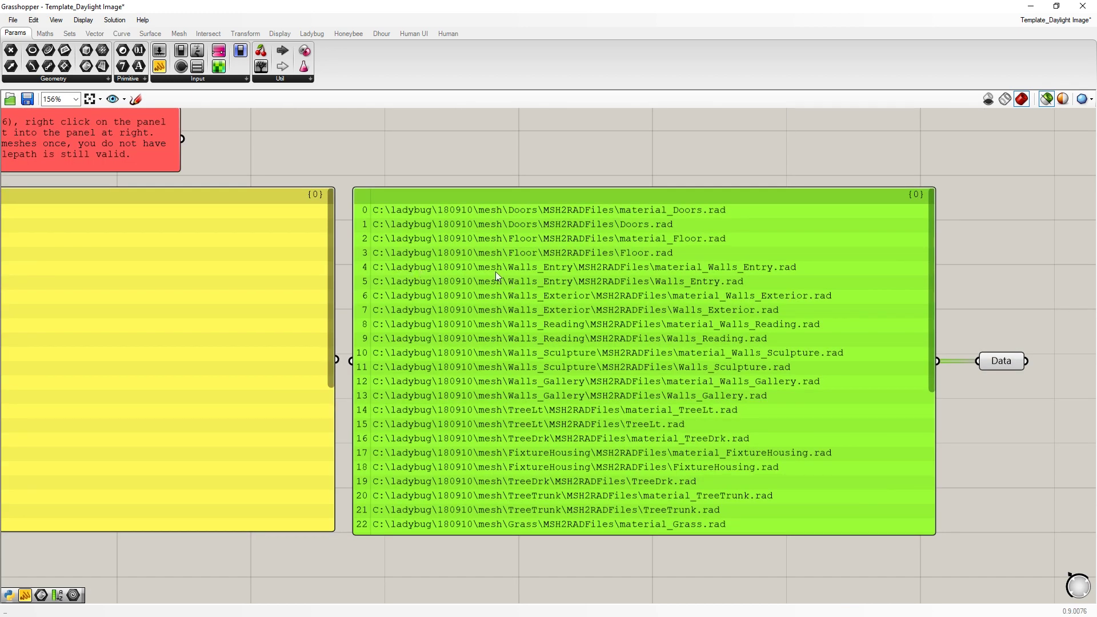
{"action": "scroll", "coordinate": [537, 275], "scroll_direction": "down", "scroll_amount": 1}
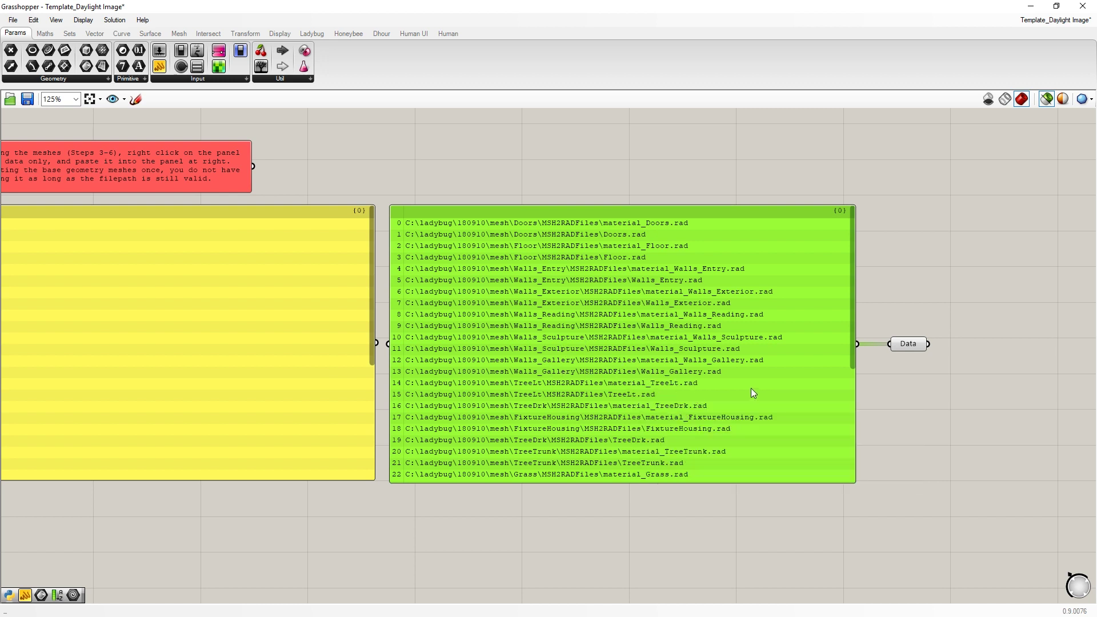
{"action": "scroll", "coordinate": [751, 388], "scroll_direction": "down", "scroll_amount": 2}
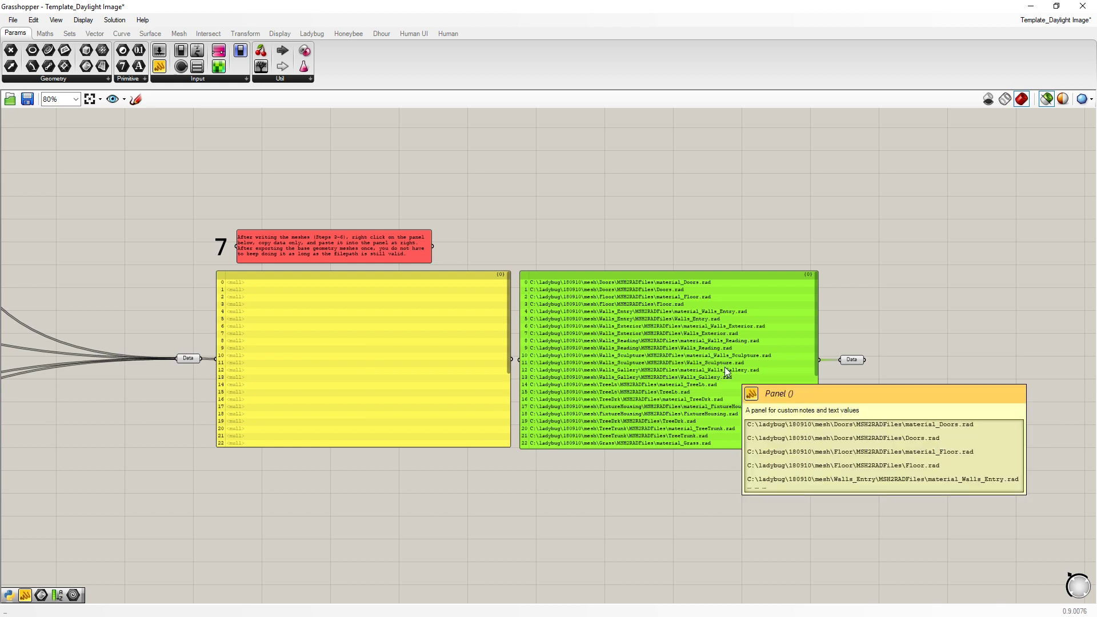
{"action": "scroll", "coordinate": [788, 329], "scroll_direction": "down", "scroll_amount": 1}
{"action": "scroll", "coordinate": [758, 357], "scroll_direction": "up", "scroll_amount": 1}
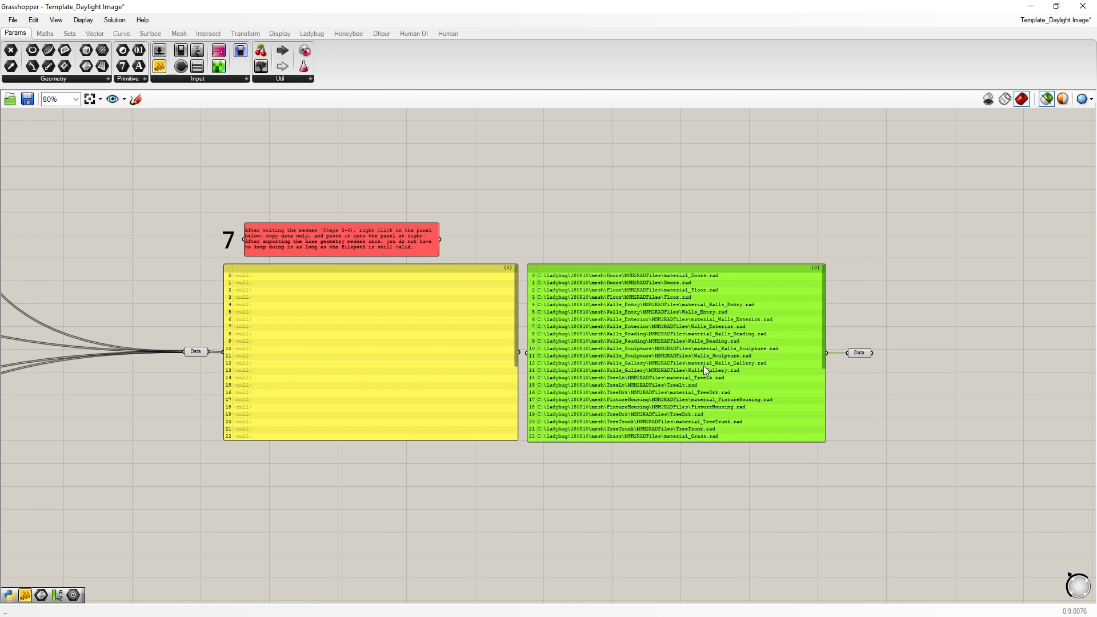
{"action": "left_click", "coordinate": [860, 354]}
{"action": "right_click_drag", "start_coordinate": [926, 348], "coordinate": [734, 394]}
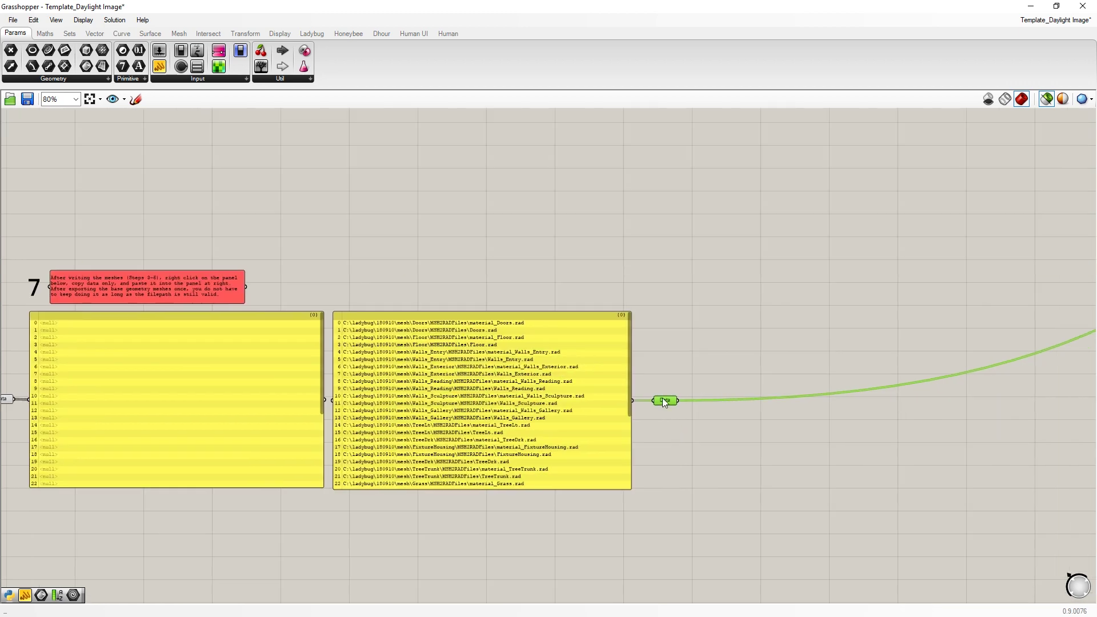
{"action": "scroll", "coordinate": [553, 473], "scroll_direction": "down", "scroll_amount": 6}
{"action": "scroll", "coordinate": [640, 251], "scroll_direction": "up", "scroll_amount": 2}
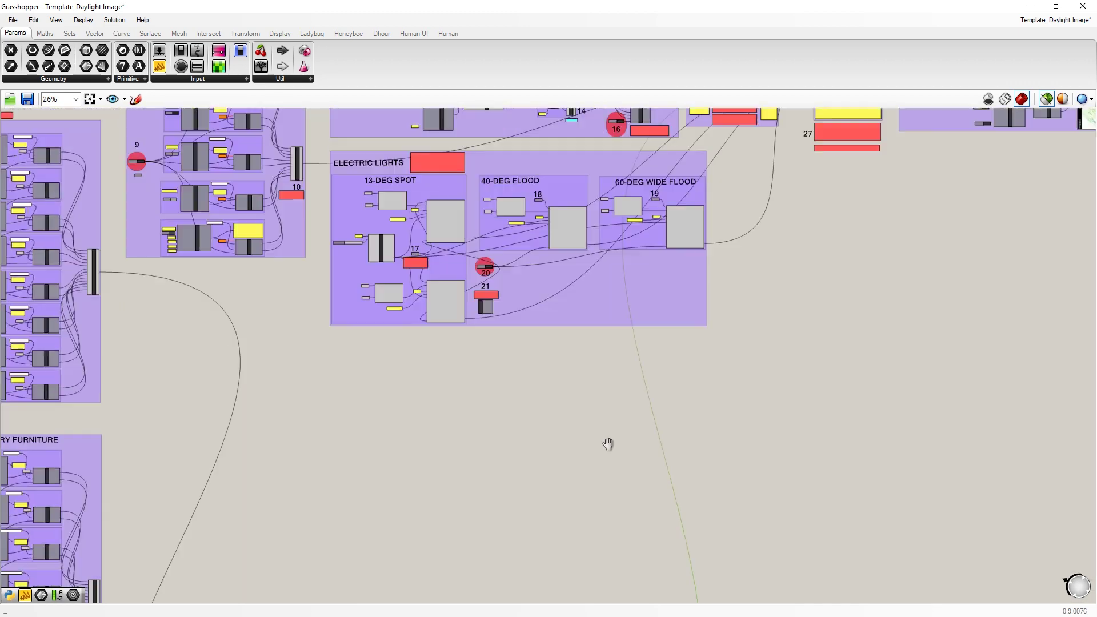
{"action": "right_click_drag", "start_coordinate": [608, 444], "coordinate": [576, 103]}
{"action": "scroll", "coordinate": [794, 331], "scroll_direction": "up", "scroll_amount": 10}
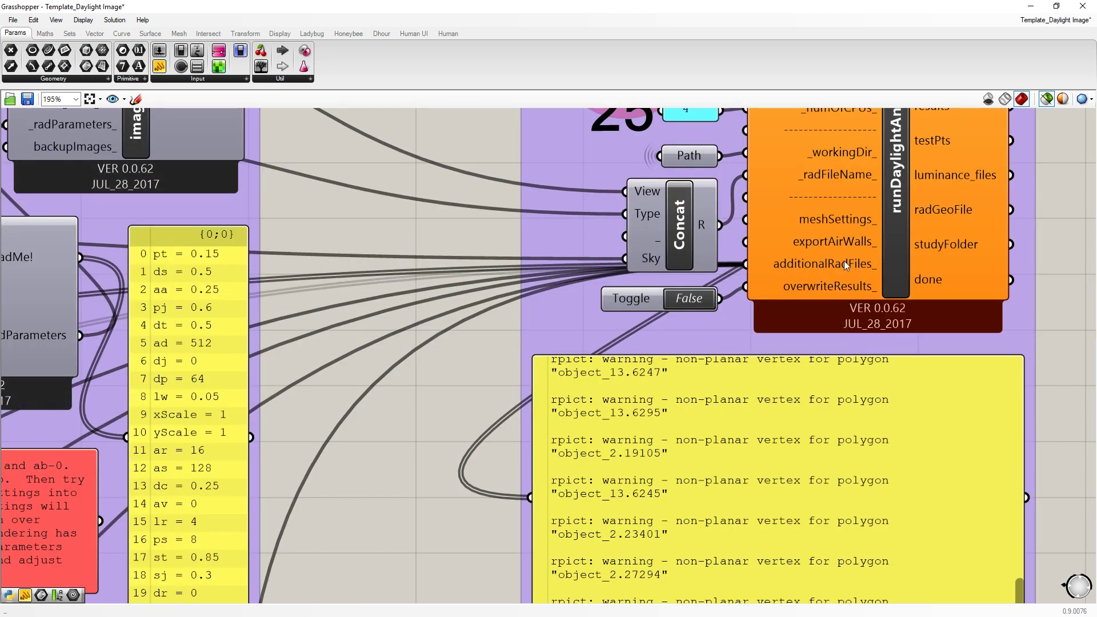
Return to the unnamed definition showing the Base and 60R_Gray MSH2RAD setup
{"action": "left_click", "coordinate": [1052, 21]}
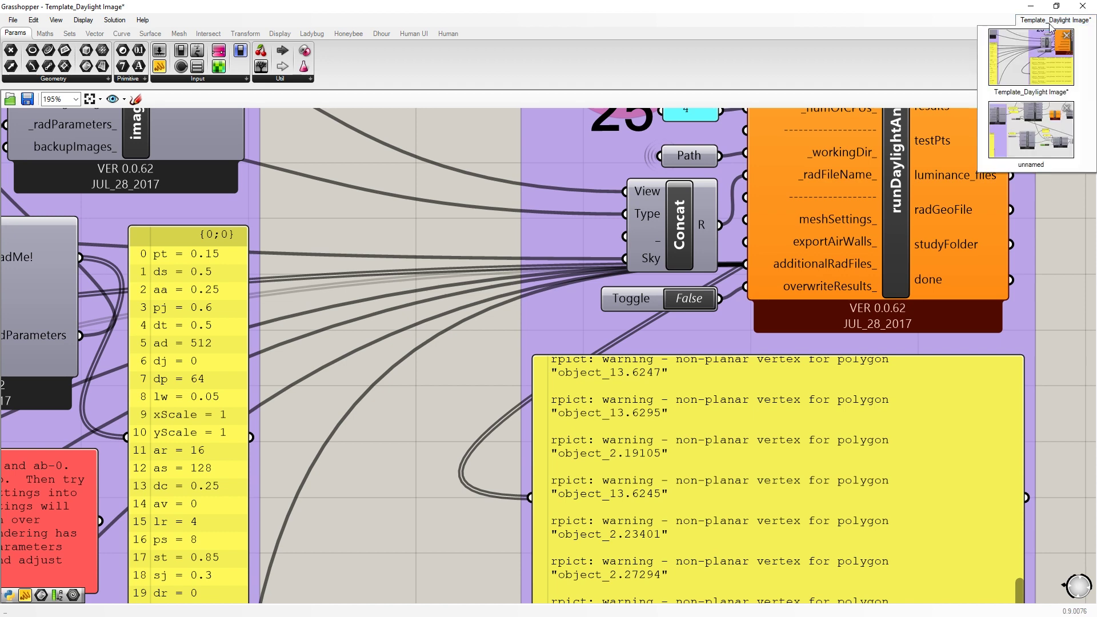
{"action": "left_click", "coordinate": [1032, 146]}
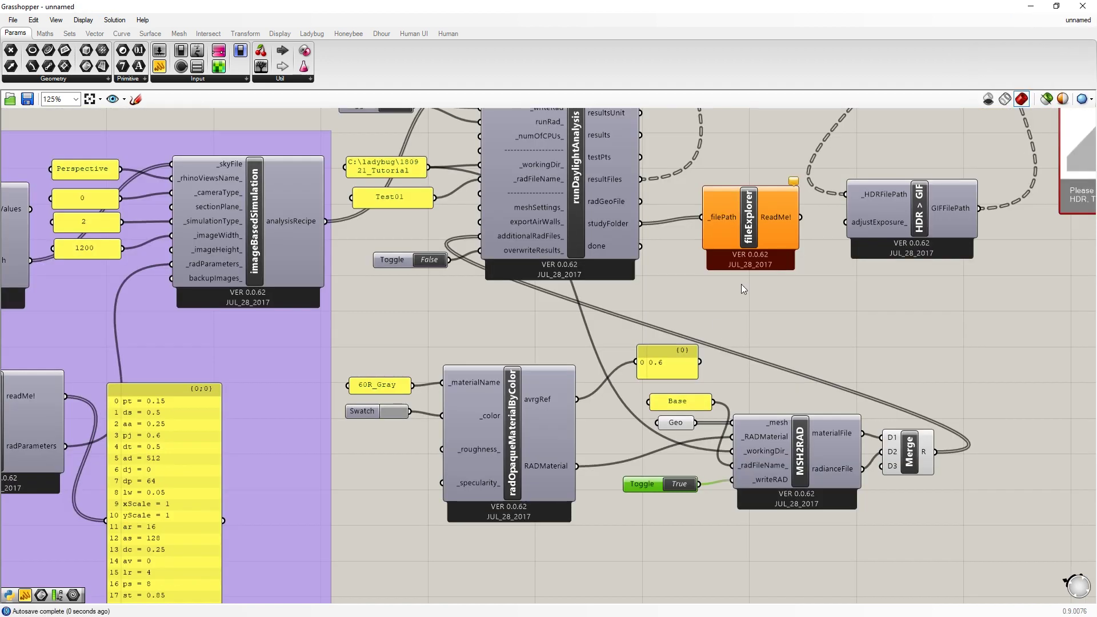
{"action": "left_click", "coordinate": [711, 427]}
{"action": "scroll", "coordinate": [593, 430], "scroll_direction": "down", "scroll_amount": 3}
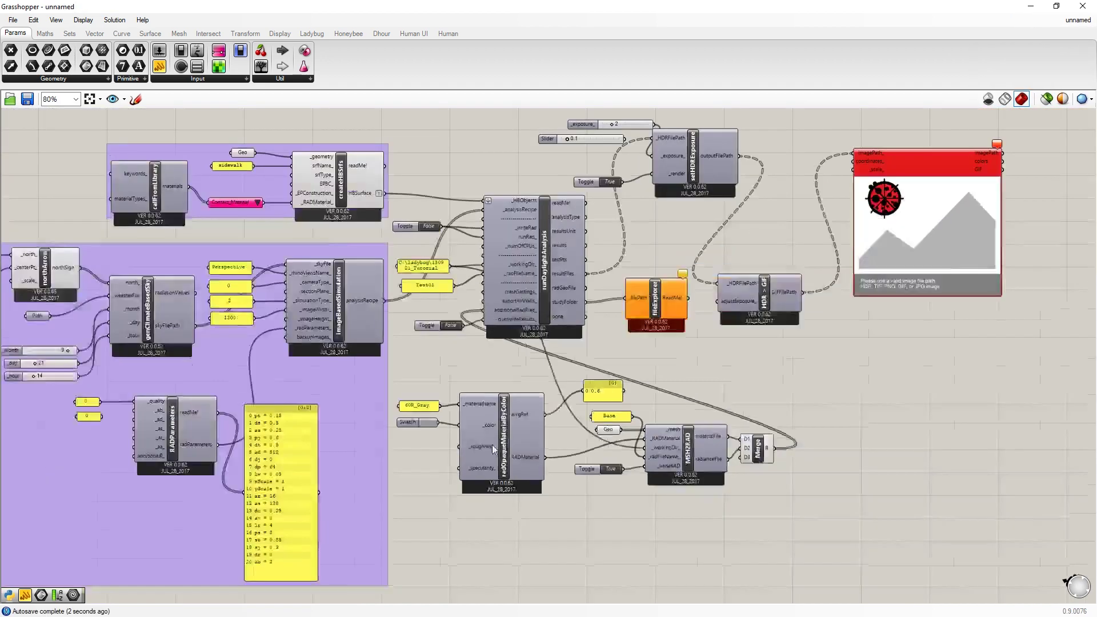
{"action": "scroll", "coordinate": [330, 328], "scroll_direction": "up", "scroll_amount": 5}
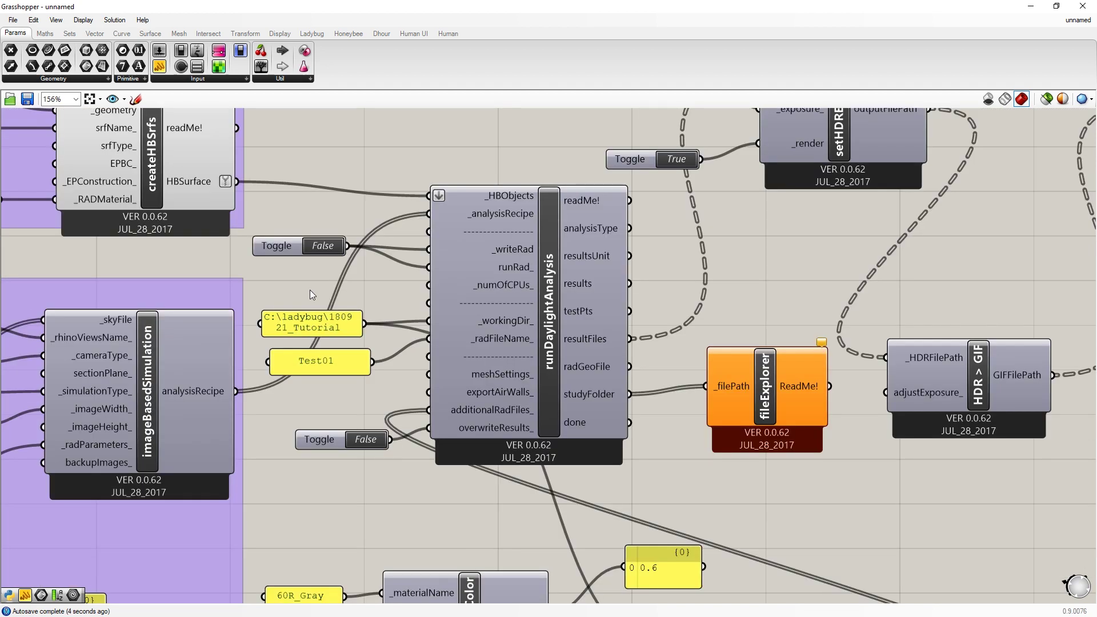
{"action": "right_click_drag", "start_coordinate": [304, 290], "coordinate": [333, 297]}
Dock Grasshopper to the right half and orbit Rhino's Perspective view toward top-down to check the room render
{"action": "key", "text": "super+Right"}
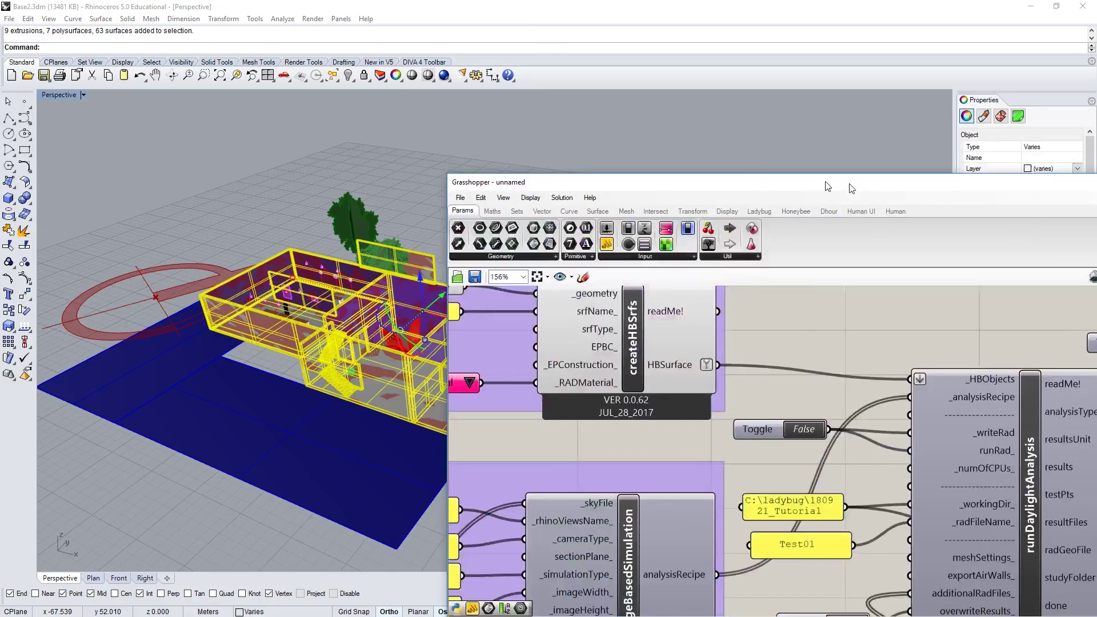
{"action": "left_click", "coordinate": [422, 193]}
{"action": "right_click_drag", "start_coordinate": [422, 193], "coordinate": [423, 306]}
{"action": "scroll", "coordinate": [392, 338], "scroll_direction": "up", "scroll_amount": 3}
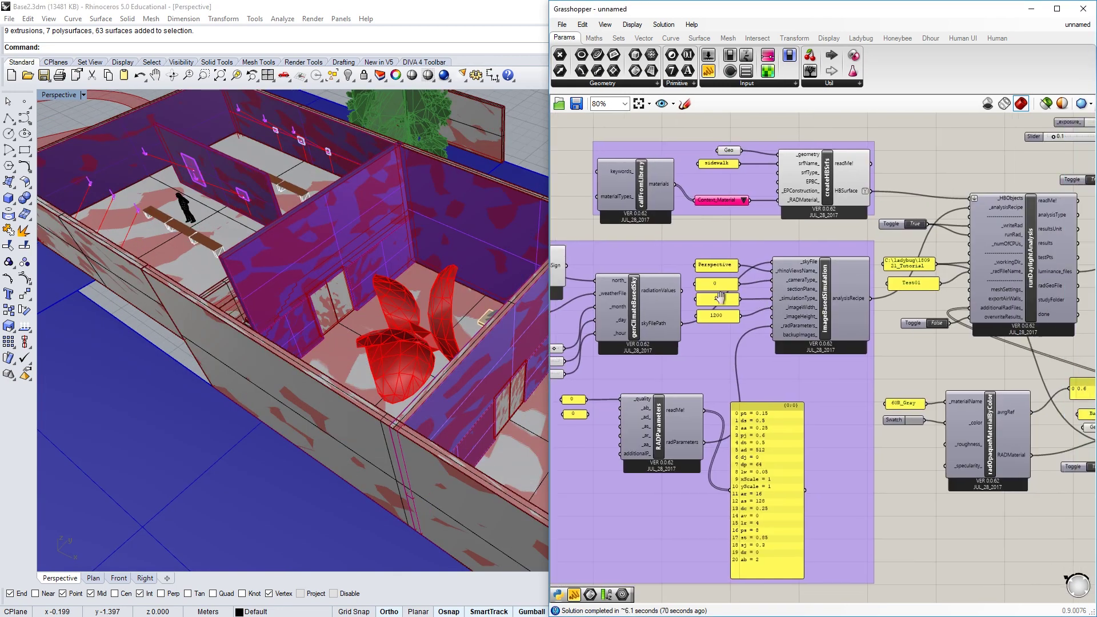
{"action": "scroll", "coordinate": [902, 289], "scroll_direction": "up", "scroll_amount": 2}
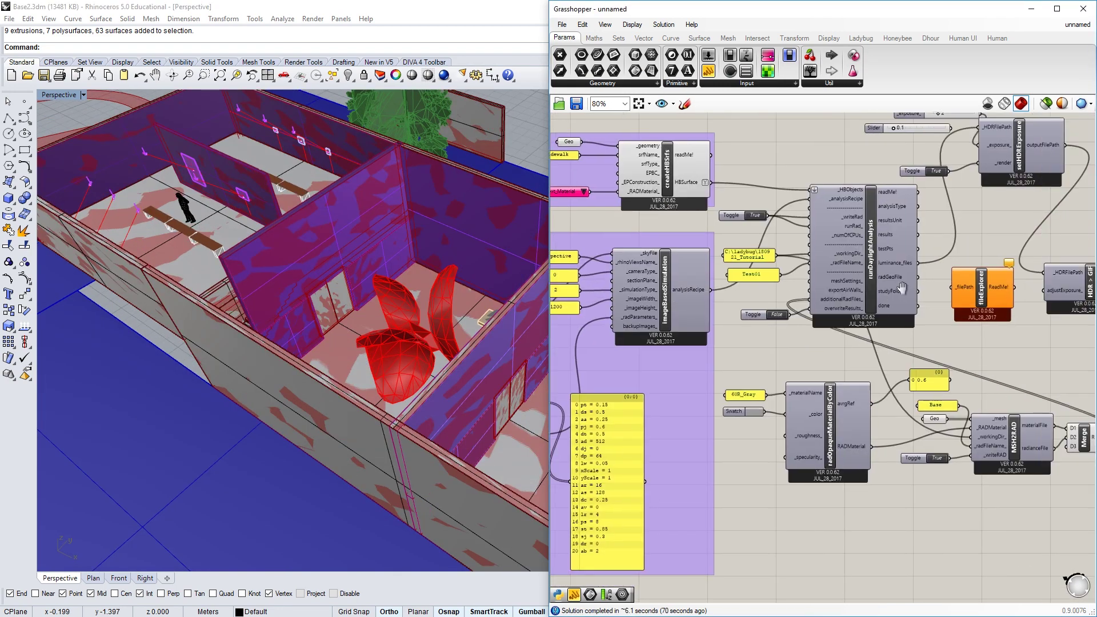
{"action": "scroll", "coordinate": [901, 289], "scroll_direction": "up", "scroll_amount": 5}
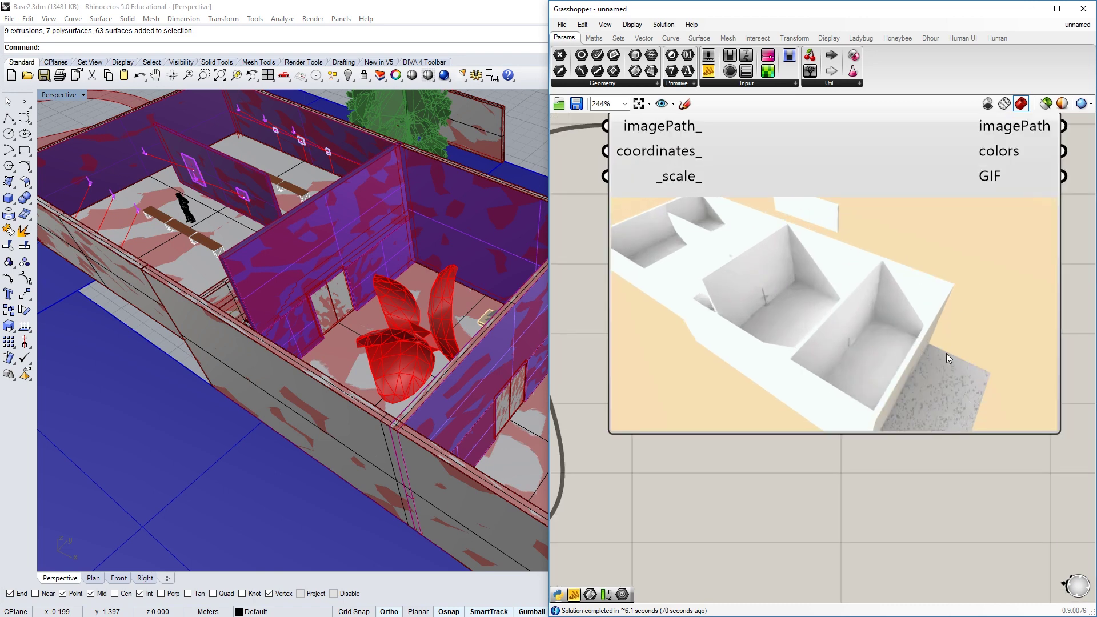
{"action": "scroll", "coordinate": [907, 315], "scroll_direction": "down", "scroll_amount": 2}
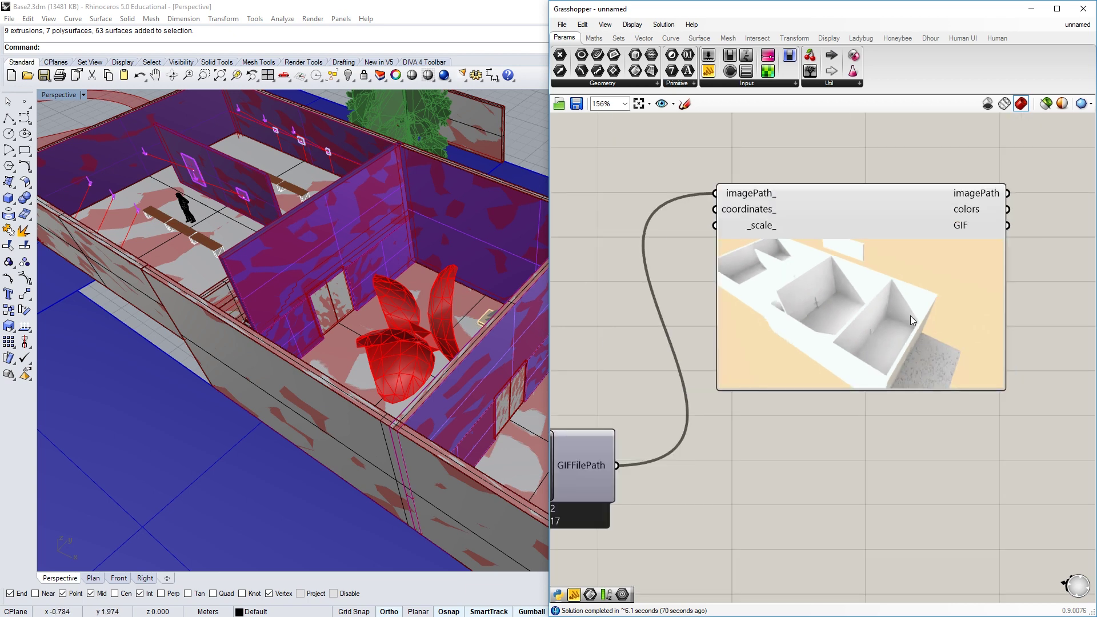
{"action": "scroll", "coordinate": [913, 320], "scroll_direction": "down", "scroll_amount": 1}
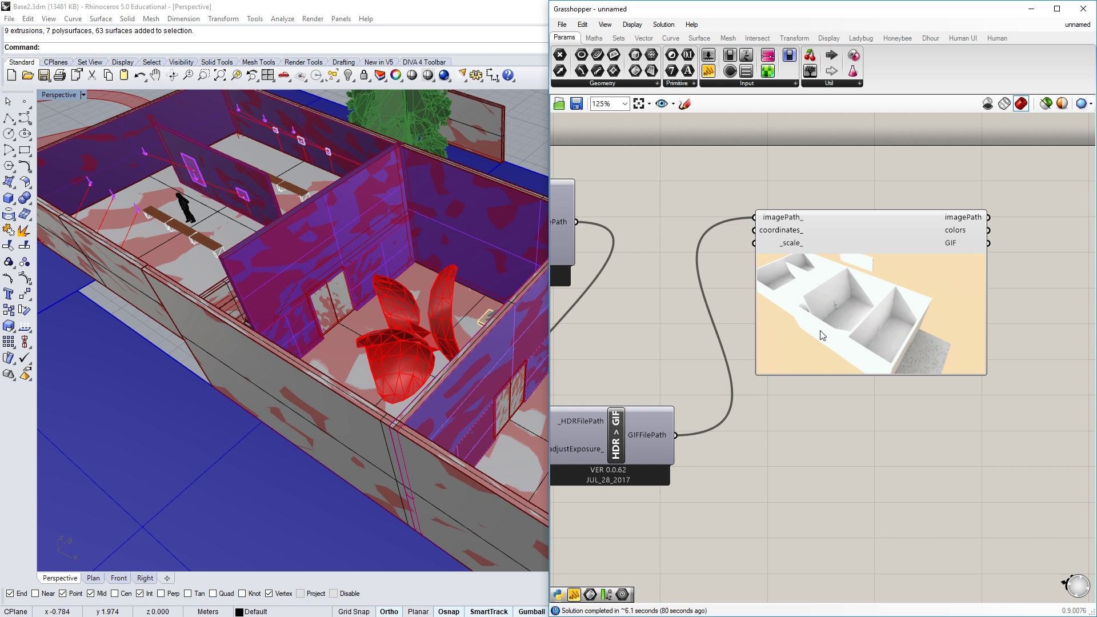
{"action": "scroll", "coordinate": [872, 321], "scroll_direction": "down", "scroll_amount": 5}
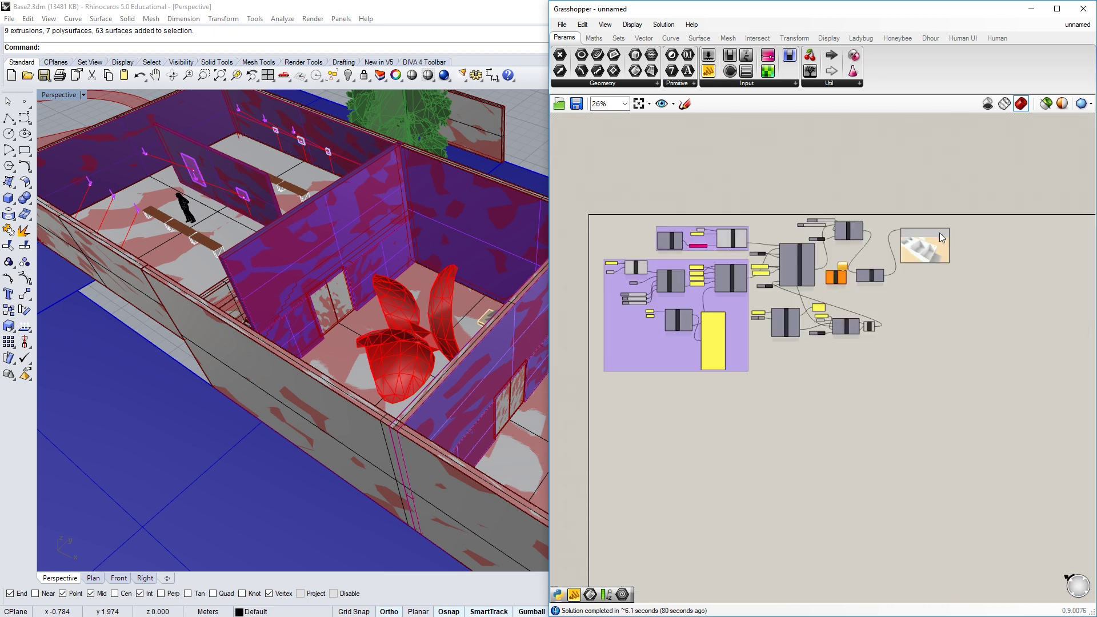
{"action": "scroll", "coordinate": [816, 336], "scroll_direction": "up", "scroll_amount": 3}
Group the 60R_Gray material and MSH2RAD components, leaving Merge out, and move the group down
{"action": "scroll", "coordinate": [912, 342], "scroll_direction": "down", "scroll_amount": 1}
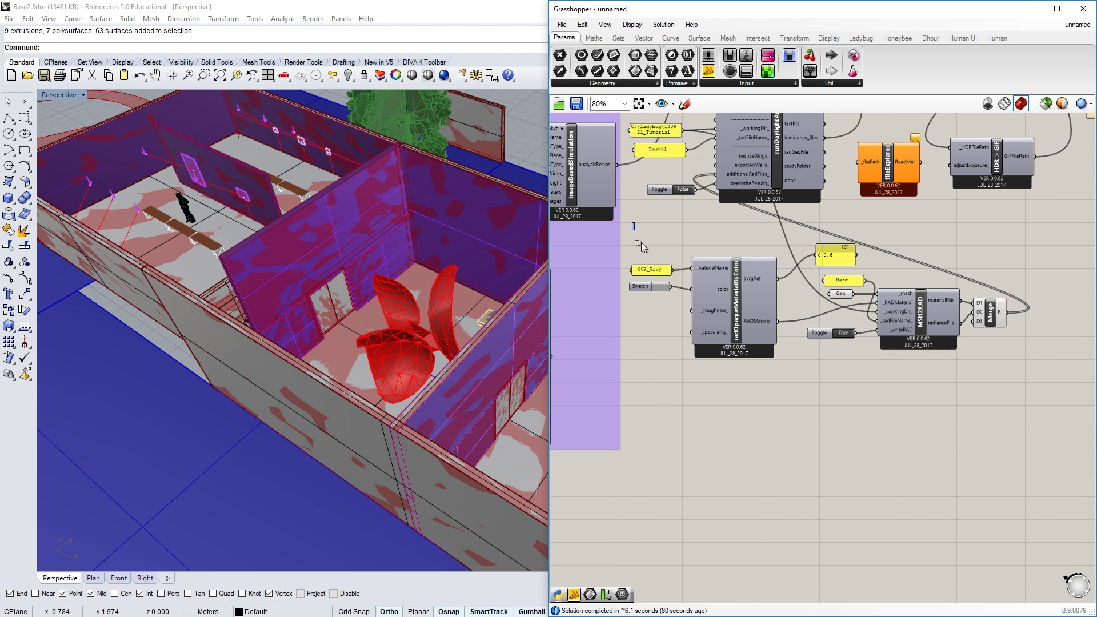
{"action": "left_click_drag", "start_coordinate": [641, 242], "coordinate": [1005, 394]}
{"action": "middle_click", "coordinate": [774, 309]}
{"action": "left_click", "coordinate": [626, 234]}
{"action": "left_click_drag", "start_coordinate": [622, 225], "coordinate": [1002, 373]}
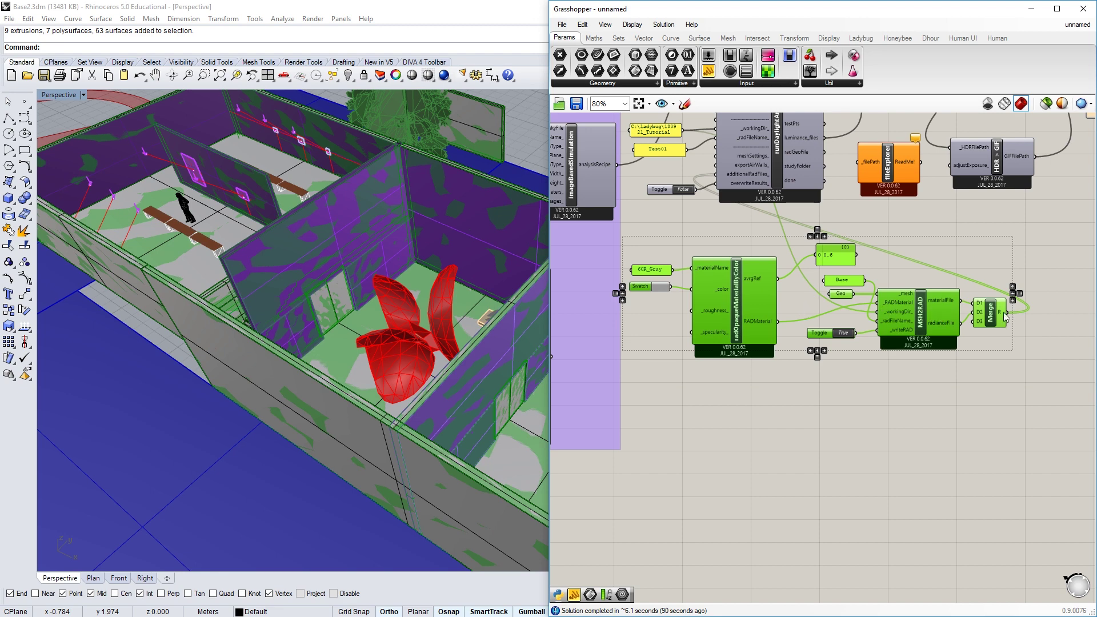
{"action": "left_click", "coordinate": [979, 319], "text": "ctrl"}
{"action": "middle_click", "coordinate": [840, 307]}
{"action": "left_click", "coordinate": [840, 277]}
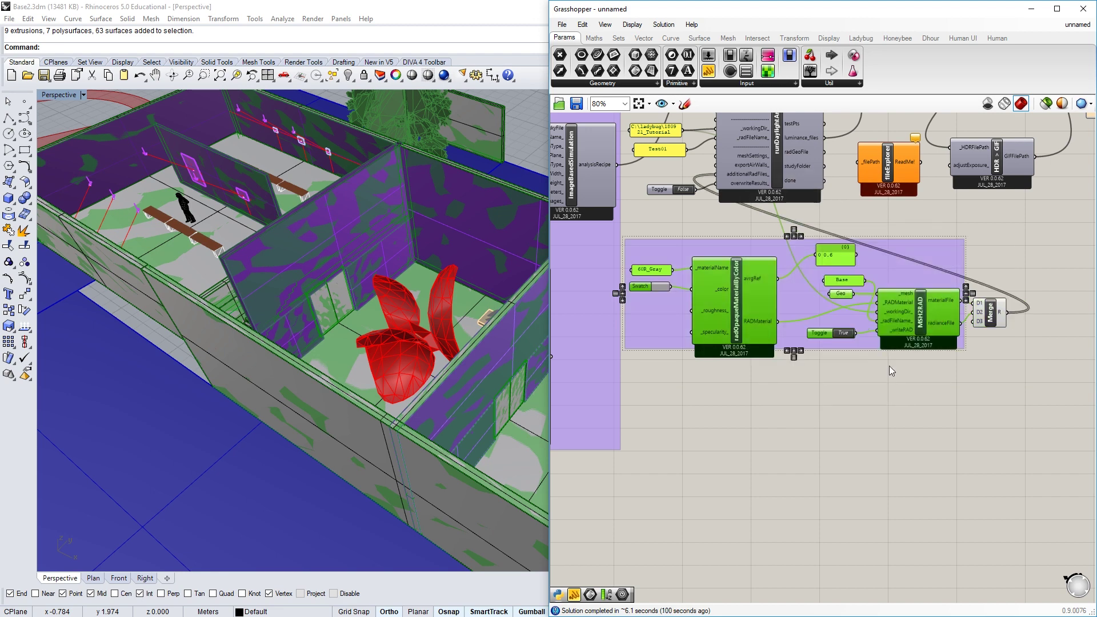
{"action": "left_click_drag", "start_coordinate": [891, 266], "coordinate": [778, 283]}
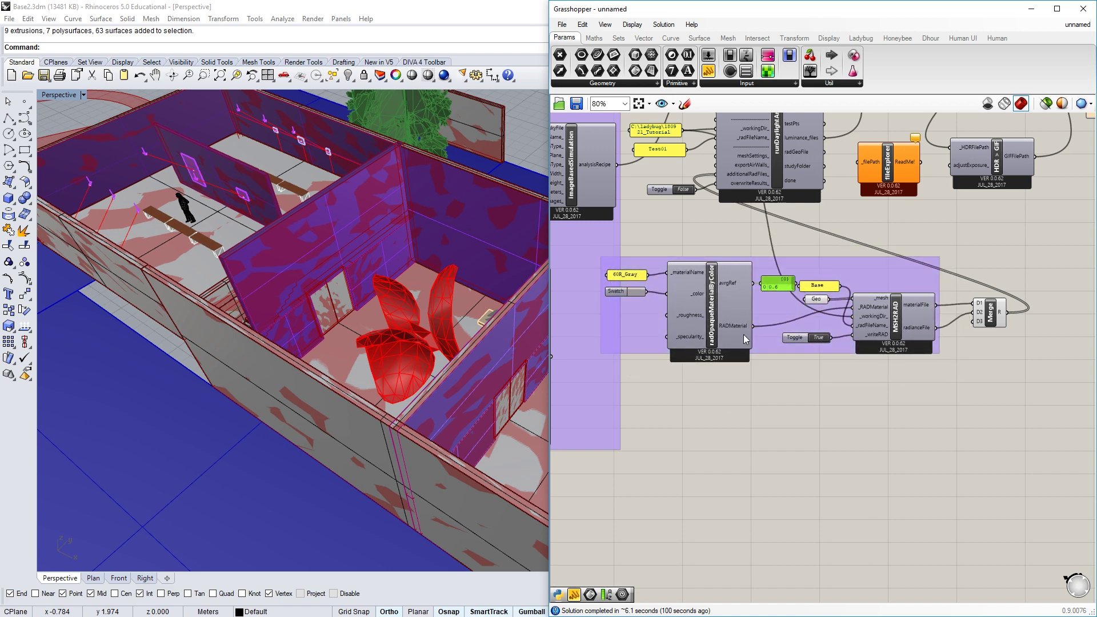
{"action": "left_click_drag", "start_coordinate": [661, 284], "coordinate": [753, 414]}
Copy the material/MSH2RAD group and place the duplicate below the original
{"action": "left_click_drag", "start_coordinate": [673, 367], "coordinate": [1065, 520]}
{"action": "right_click_drag", "start_coordinate": [917, 489], "coordinate": [828, 368]}
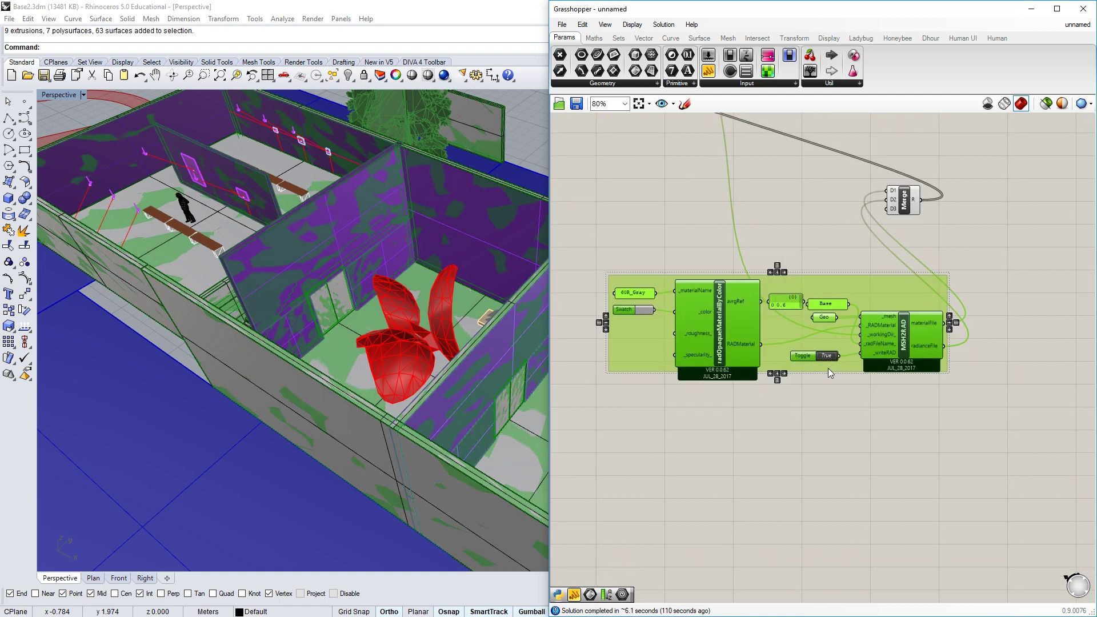
{"action": "key", "text": "ctrl+c"}
{"action": "key", "text": "ctrl+v"}
{"action": "left_click_drag", "start_coordinate": [716, 313], "coordinate": [721, 433]}
{"action": "left_click", "coordinate": [1020, 439]}
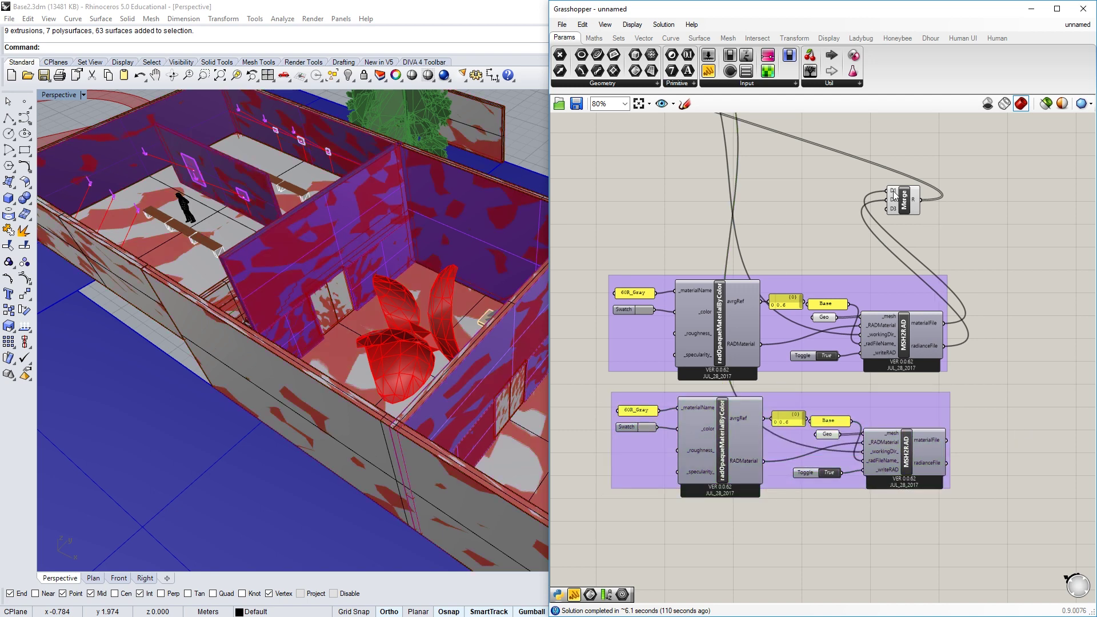
Move Merge beside the groups and wire the copy's materialFile and radianceFile into inputs D4 and D5
{"action": "left_click_drag", "start_coordinate": [895, 201], "coordinate": [999, 412]}
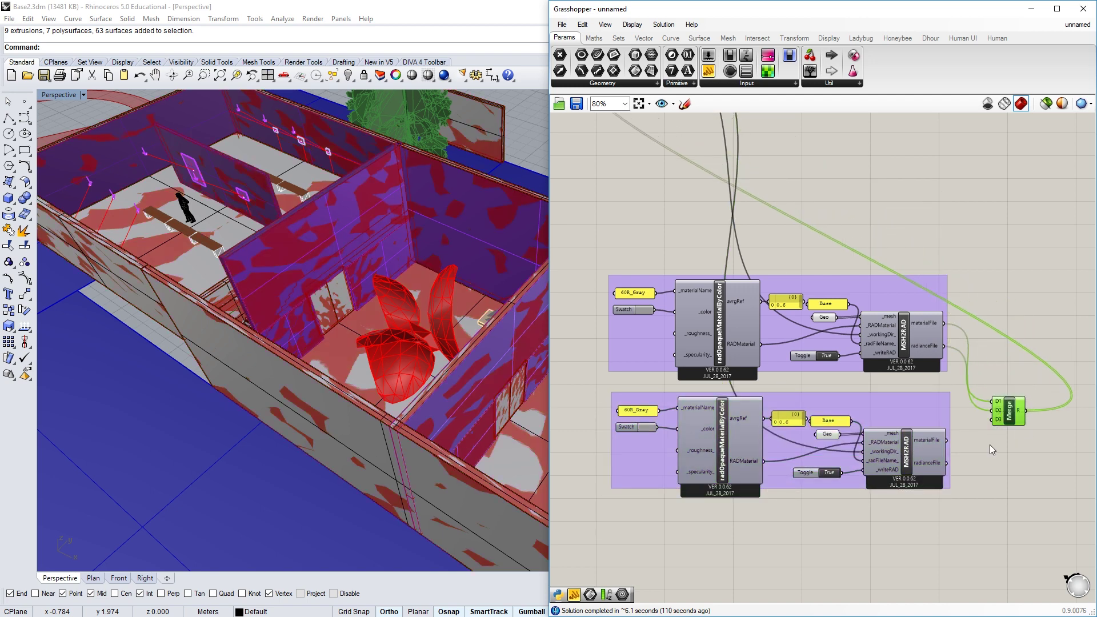
{"action": "scroll", "coordinate": [983, 435], "scroll_direction": "down", "scroll_amount": 4}
{"action": "scroll", "coordinate": [870, 314], "scroll_direction": "up", "scroll_amount": 3}
{"action": "scroll", "coordinate": [851, 343], "scroll_direction": "up", "scroll_amount": 2}
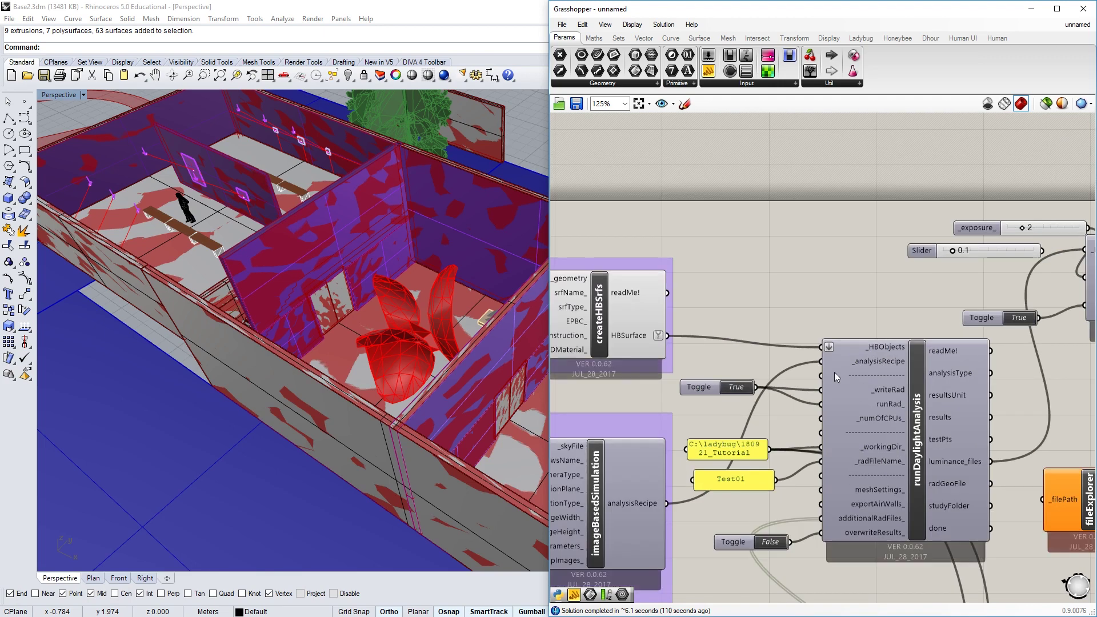
{"action": "scroll", "coordinate": [794, 291], "scroll_direction": "down", "scroll_amount": 4}
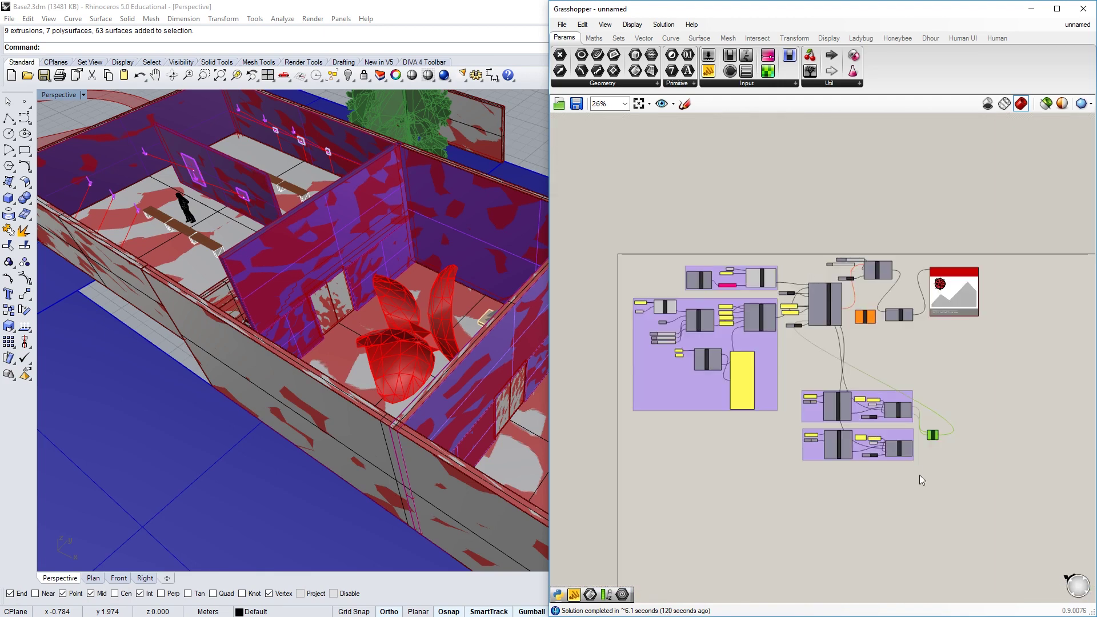
{"action": "scroll", "coordinate": [926, 457], "scroll_direction": "up", "scroll_amount": 6}
{"action": "left_click_drag", "start_coordinate": [777, 500], "coordinate": [861, 459]}
{"action": "left_click_drag", "start_coordinate": [777, 544], "coordinate": [862, 467]}
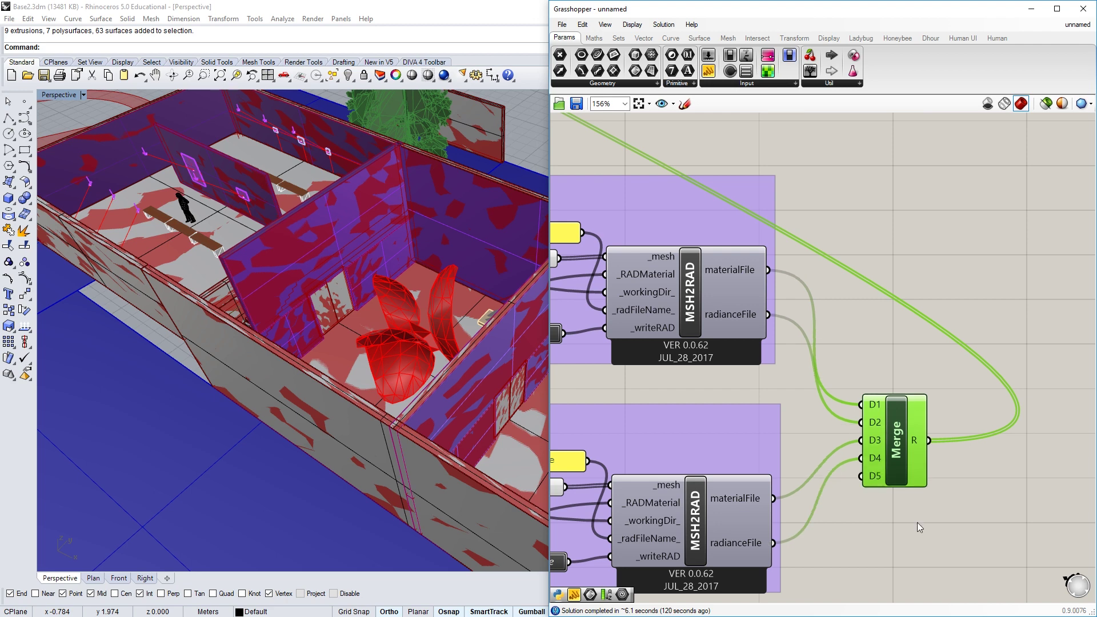
{"action": "left_click", "coordinate": [962, 450]}
{"action": "scroll", "coordinate": [924, 454], "scroll_direction": "down", "scroll_amount": 5}
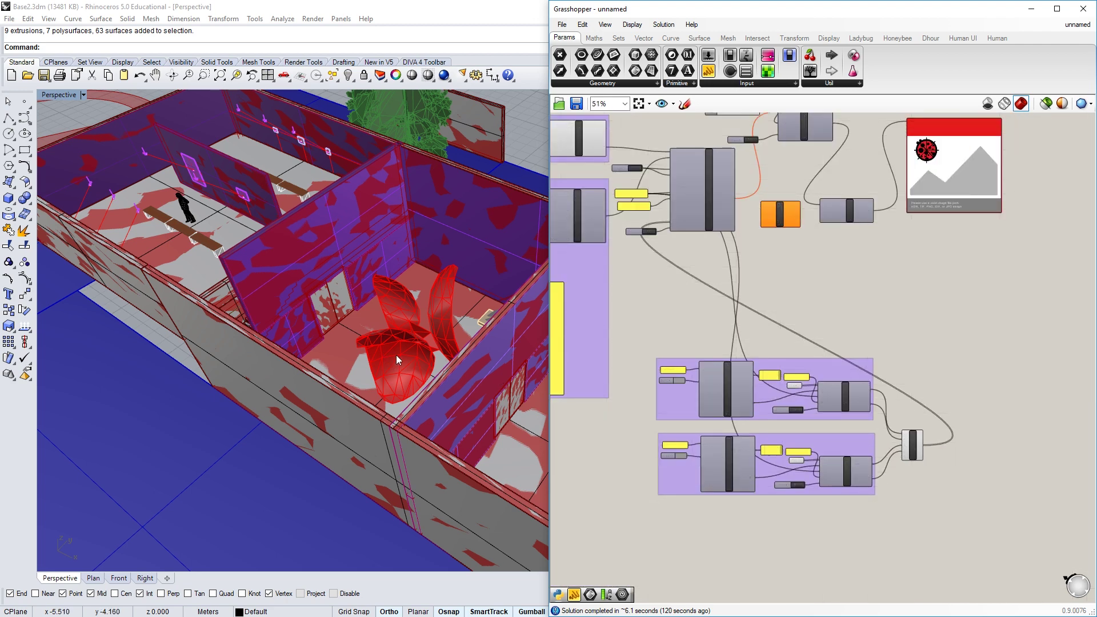
In Rhino, select every object on the 02 Gallery Furniture layer
{"action": "left_click_drag", "start_coordinate": [1040, 16], "coordinate": [1035, 18]}
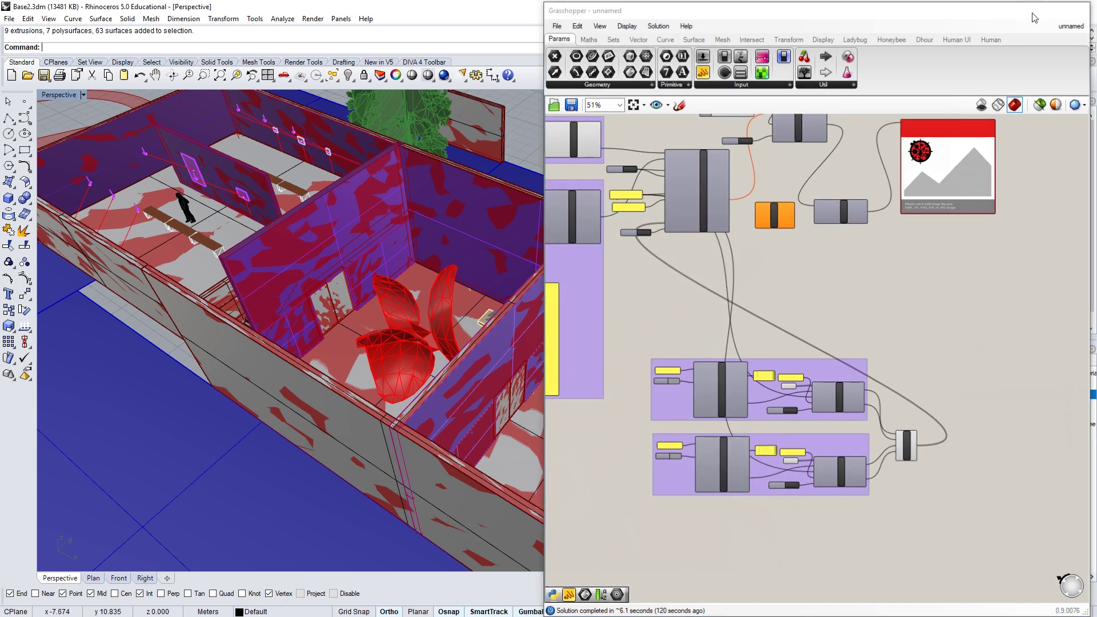
{"action": "left_click", "coordinate": [1034, 16]}
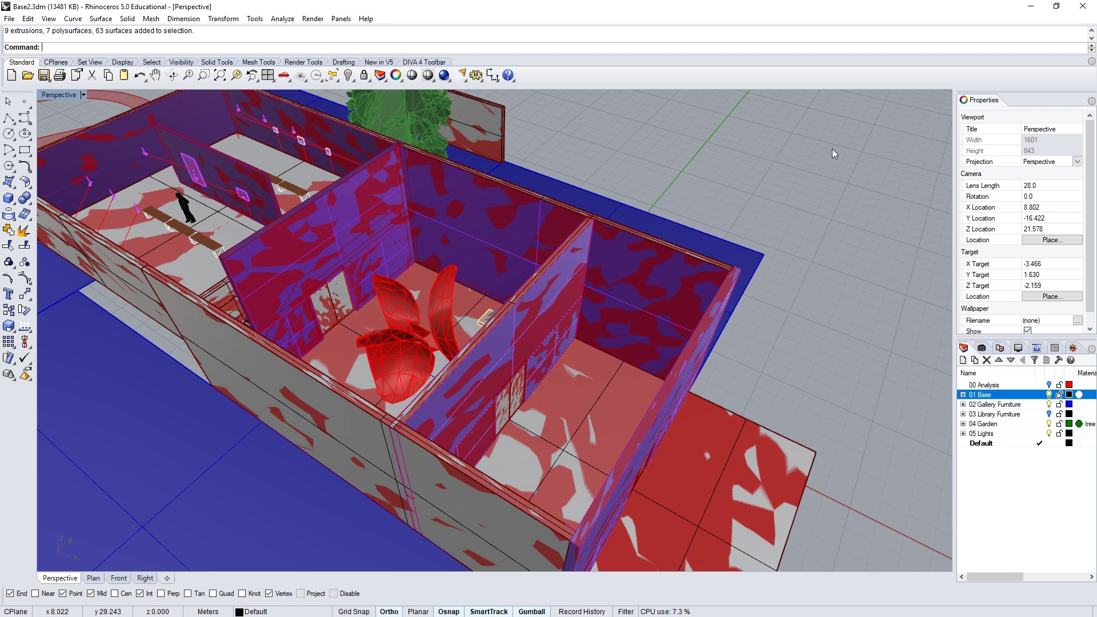
{"action": "left_click", "coordinate": [1001, 405]}
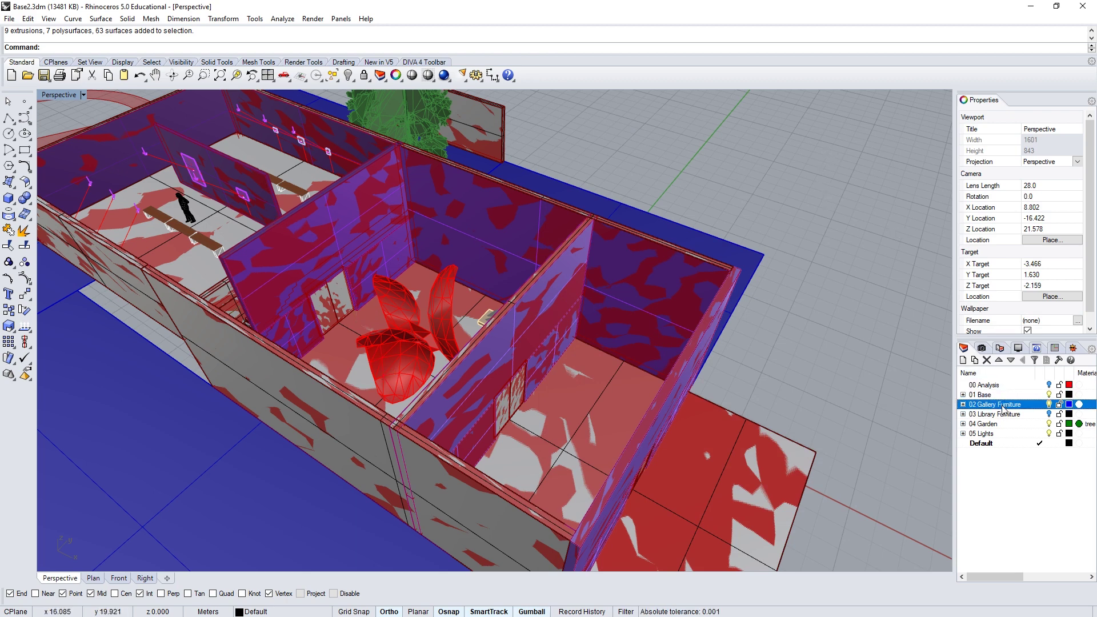
{"action": "right_click", "coordinate": [1004, 407]}
{"action": "left_click", "coordinate": [1036, 331]}
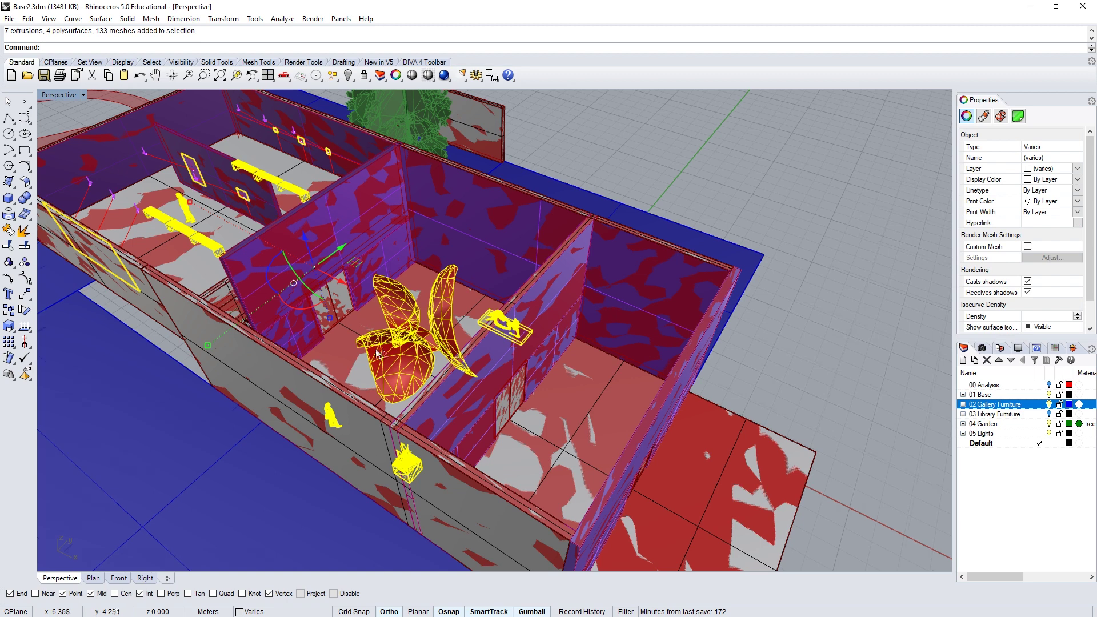
{"action": "scroll", "coordinate": [378, 353], "scroll_direction": "down", "scroll_amount": 2}
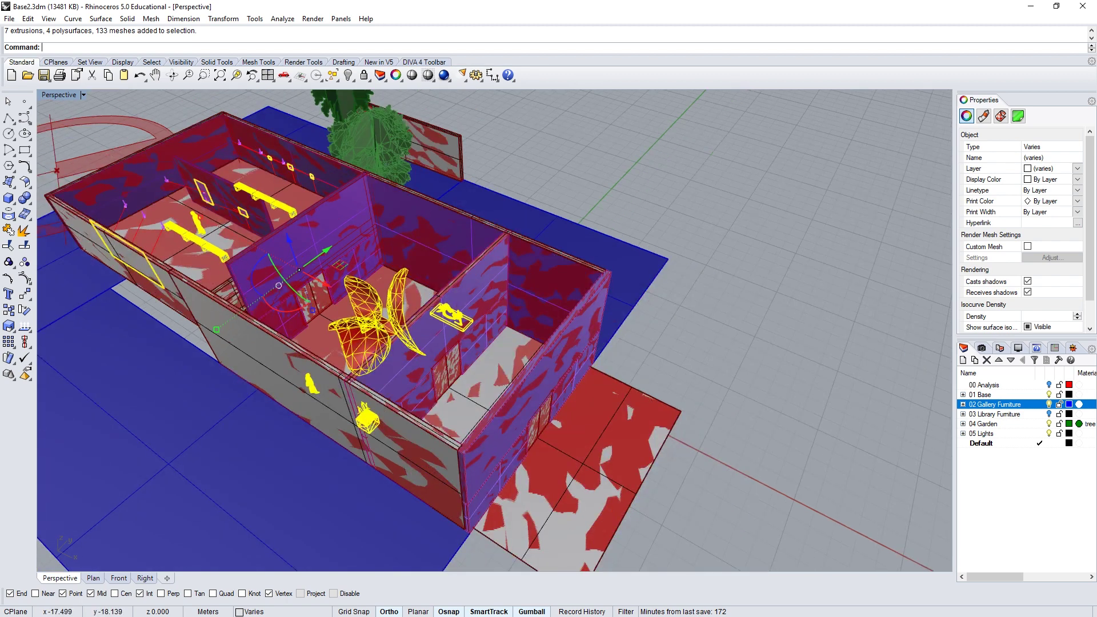
Set the selected furniture as multiple geometries on the lower Geo parameter
{"action": "key", "text": "alt+Tab"}
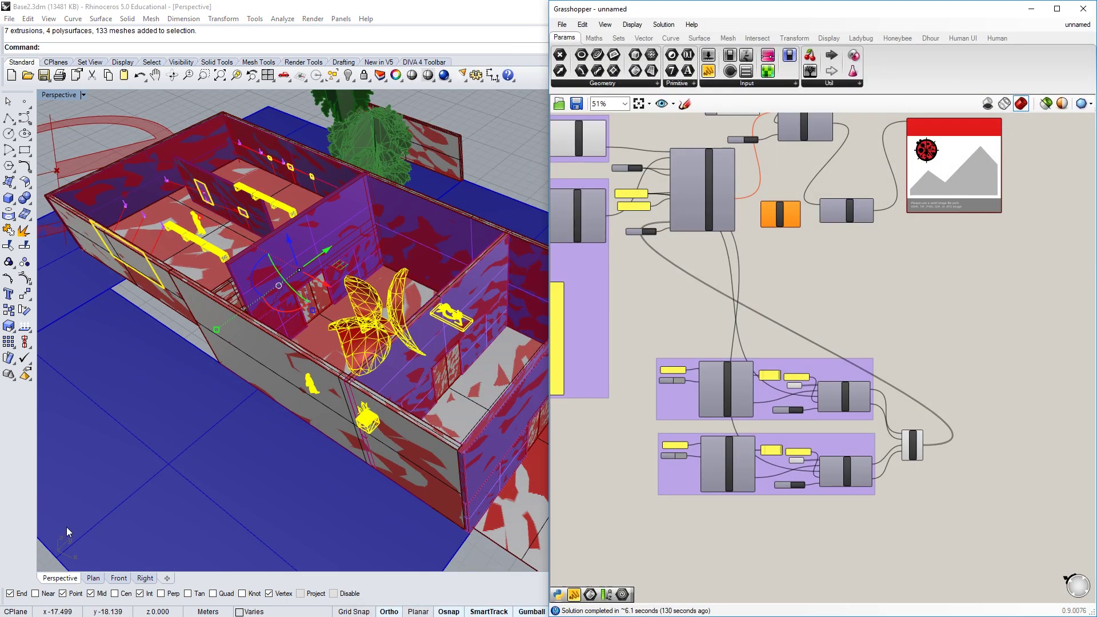
{"action": "scroll", "coordinate": [763, 516], "scroll_direction": "up", "scroll_amount": 3}
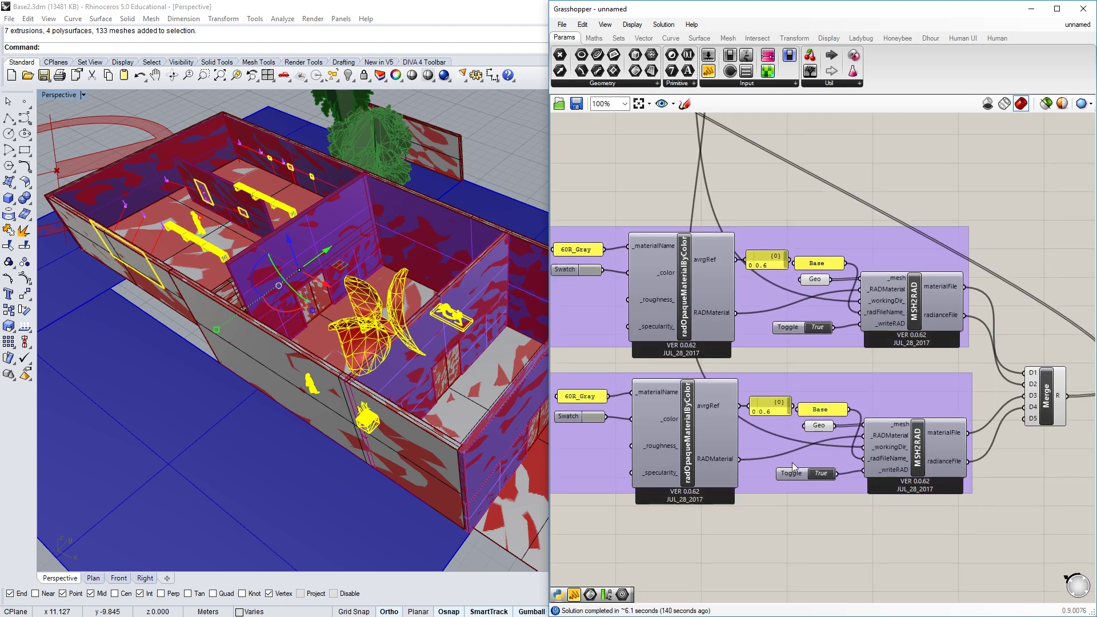
{"action": "right_click", "coordinate": [823, 426]}
{"action": "left_click", "coordinate": [854, 526]}
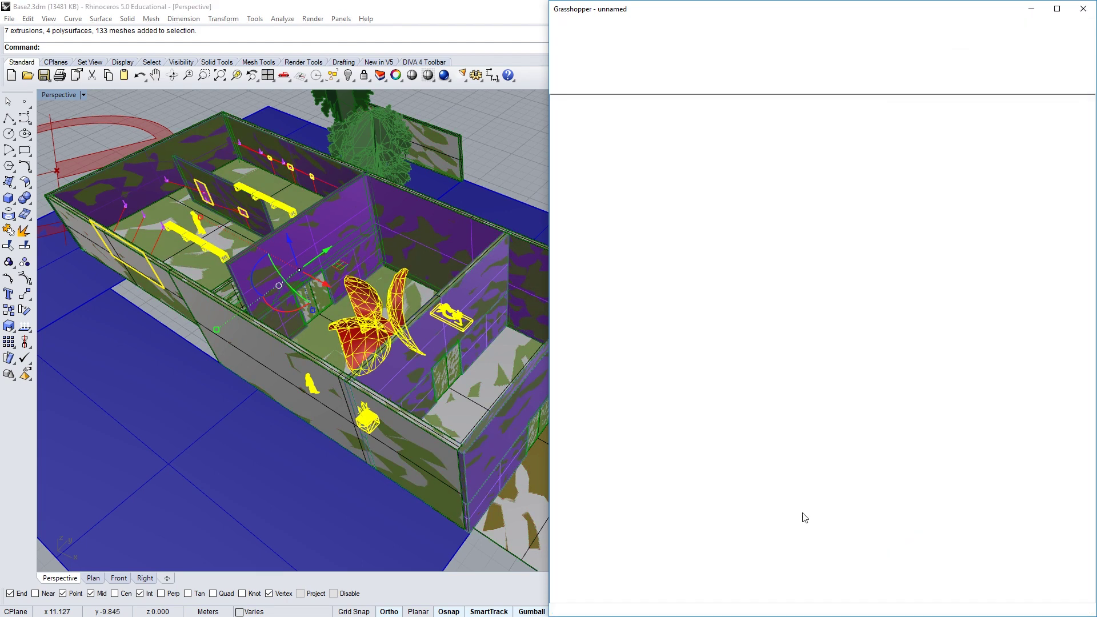
{"action": "key", "text": "Return"}
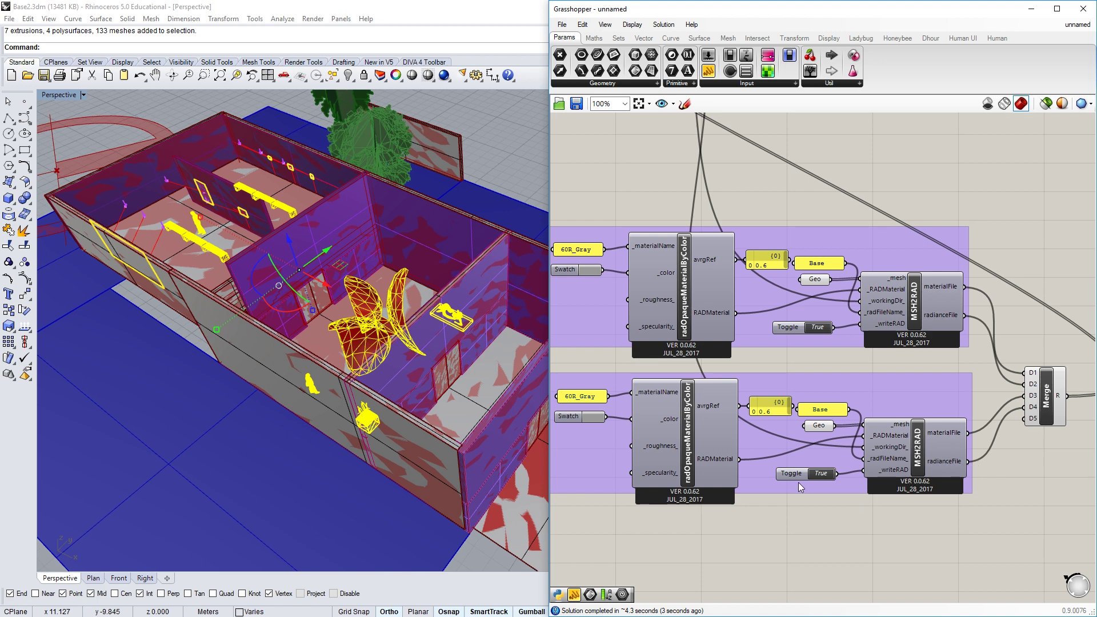
Set the lower branch's write toggle to False and pick a red swatch colour (0.265 reflectance)
{"action": "right_click_drag", "start_coordinate": [817, 489], "coordinate": [837, 516]}
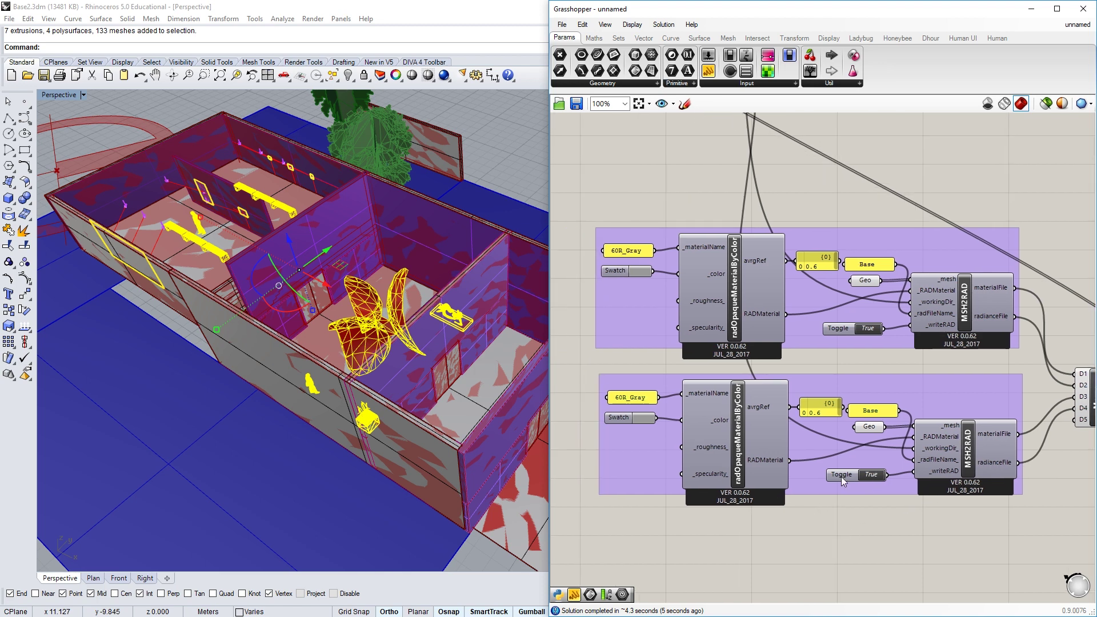
{"action": "left_click", "coordinate": [870, 476]}
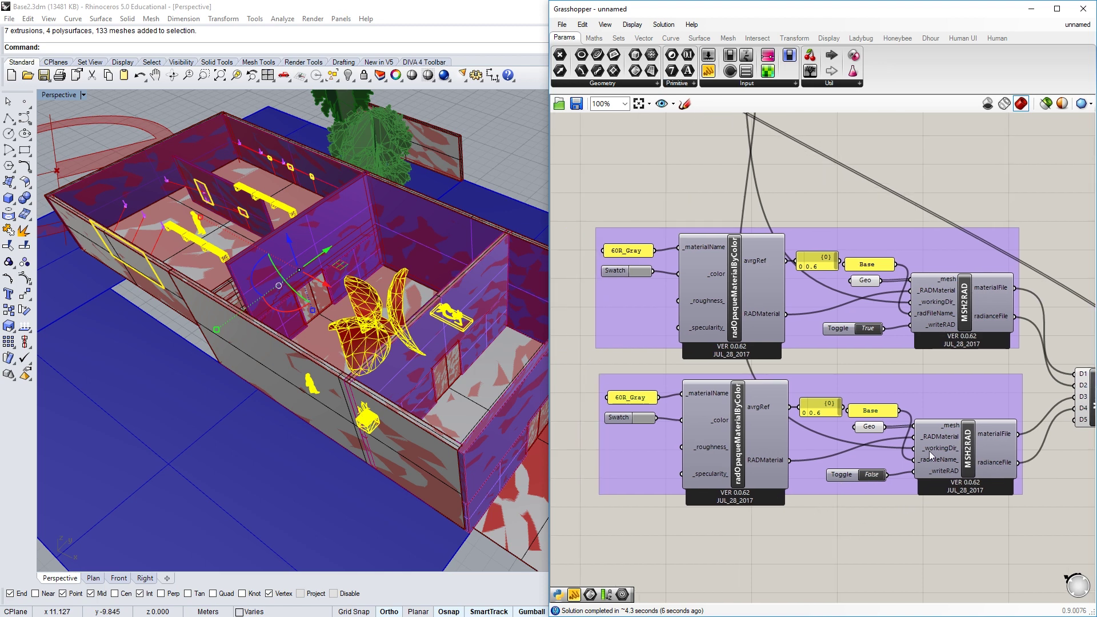
{"action": "left_click", "coordinate": [639, 417]}
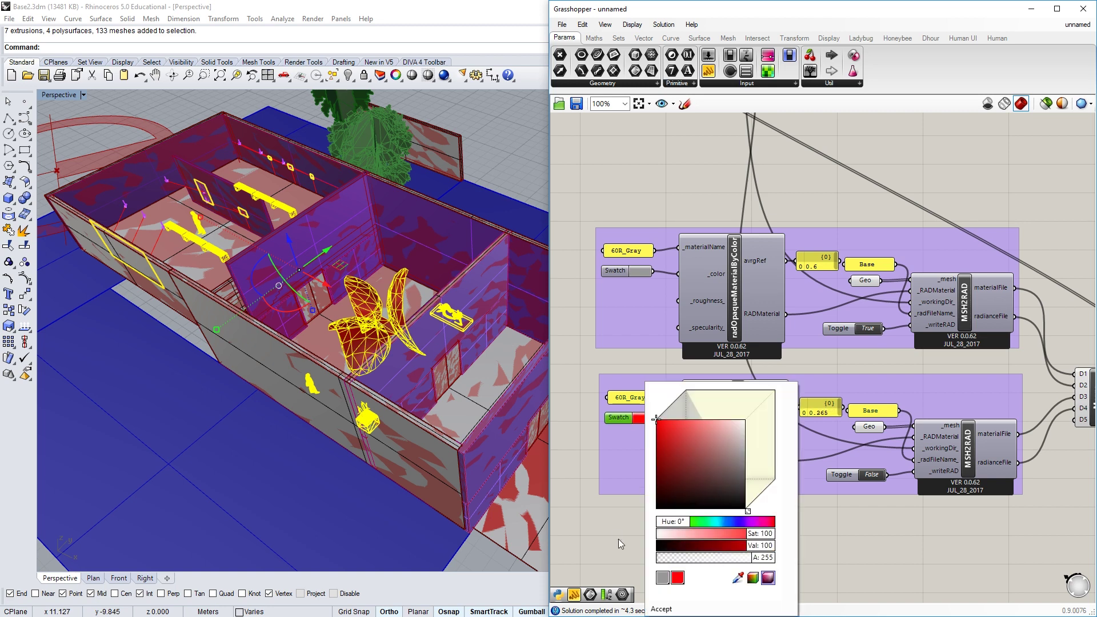
{"action": "left_click", "coordinate": [661, 609]}
{"action": "right_click_drag", "start_coordinate": [657, 567], "coordinate": [650, 568]}
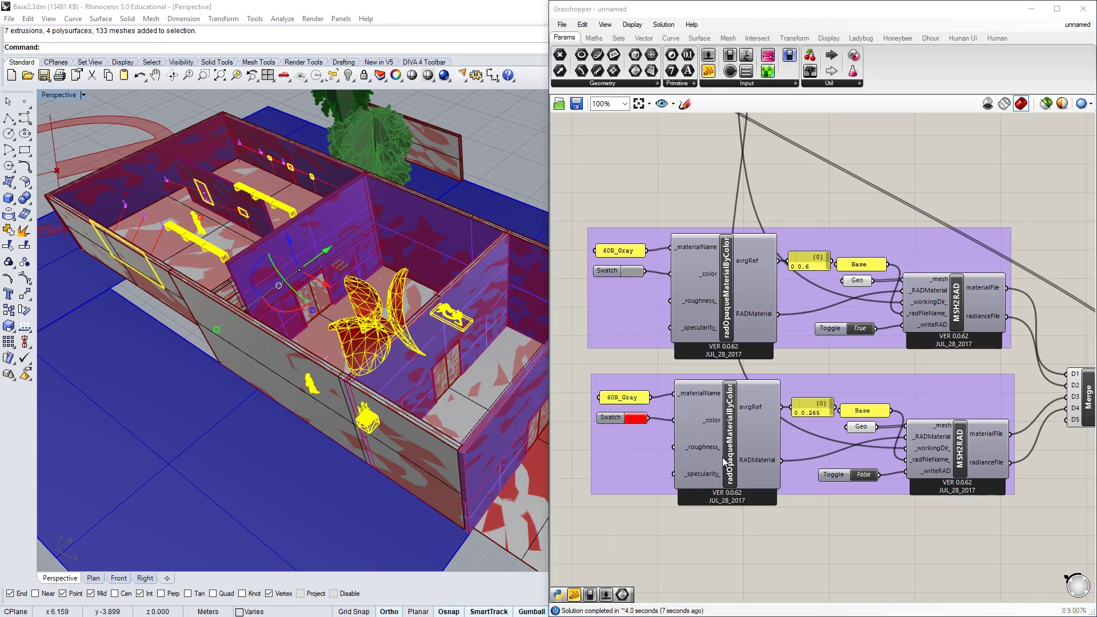
Relabel the lower Base panel to Furniture and rename its material to 26R_Red
{"action": "double_click", "coordinate": [865, 411]}
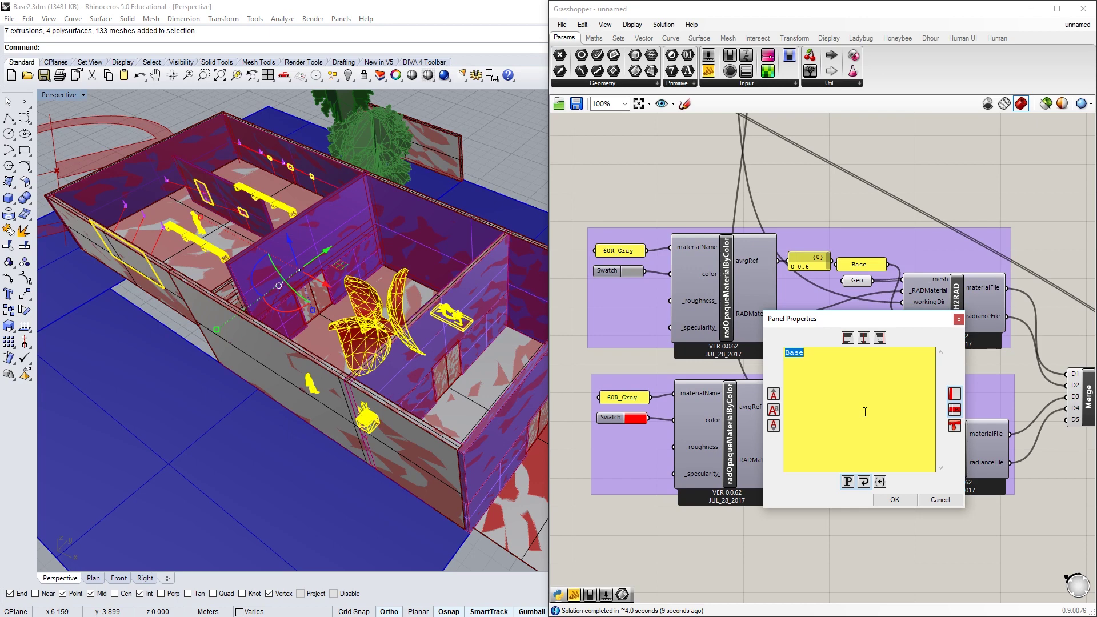
{"action": "type", "text": "Furniture"}
{"action": "left_click", "coordinate": [895, 500]}
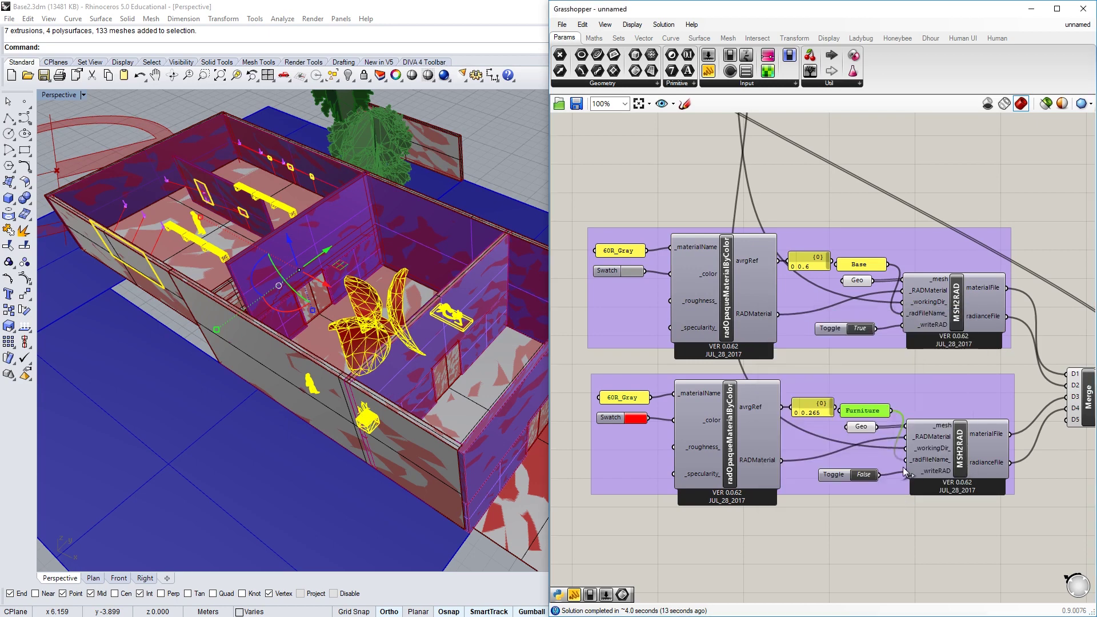
{"action": "double_click", "coordinate": [622, 399]}
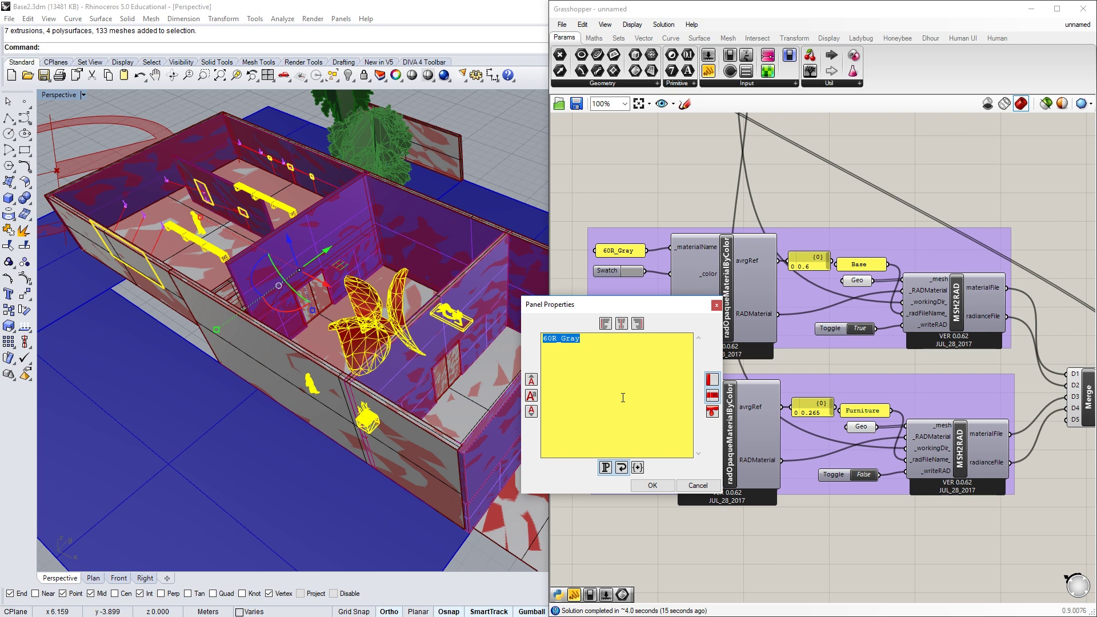
{"action": "type", "text": "26R_Ref"}
{"action": "key", "text": "BackSpace"}
{"action": "type", "text": "d"}
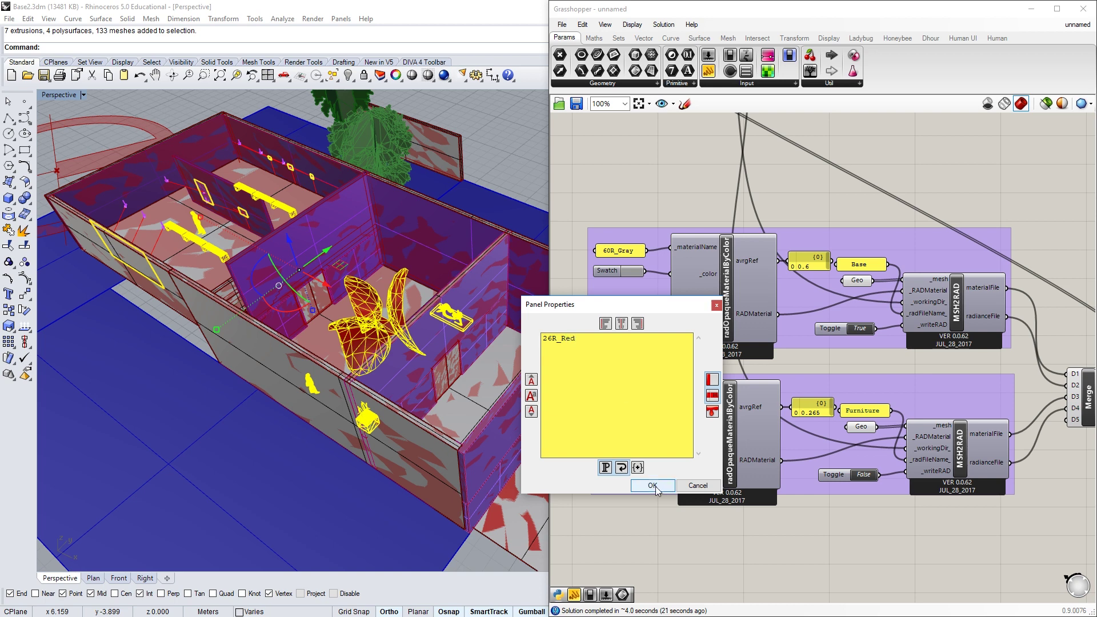
{"action": "left_click", "coordinate": [657, 486]}
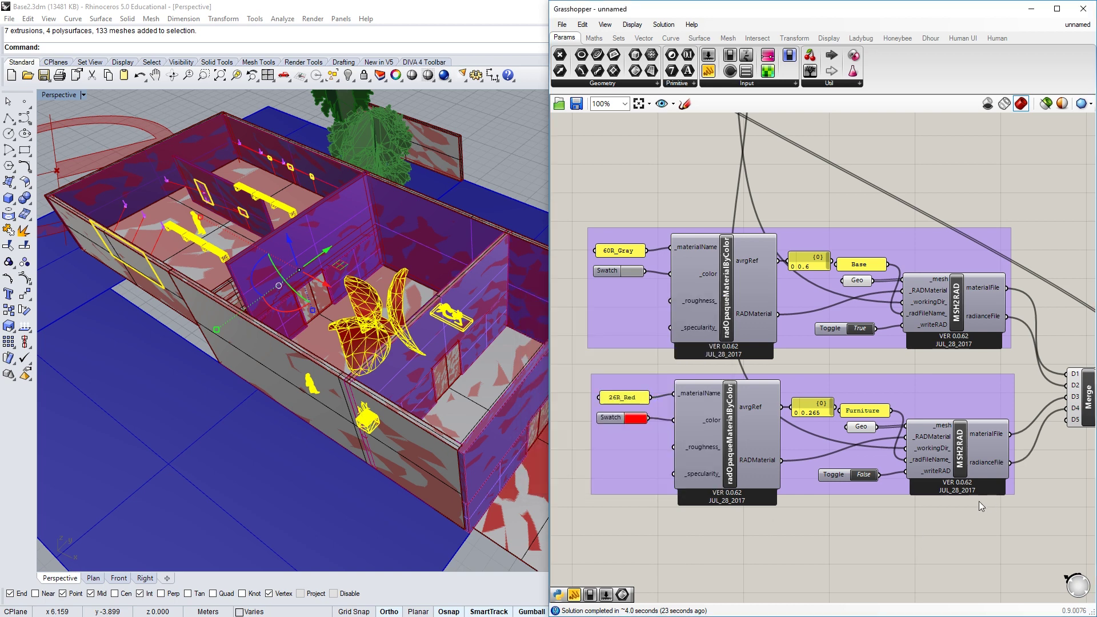
{"action": "left_click", "coordinate": [864, 474]}
{"action": "scroll", "coordinate": [835, 507], "scroll_direction": "down", "scroll_amount": 4}
{"action": "scroll", "coordinate": [751, 410], "scroll_direction": "up", "scroll_amount": 4}
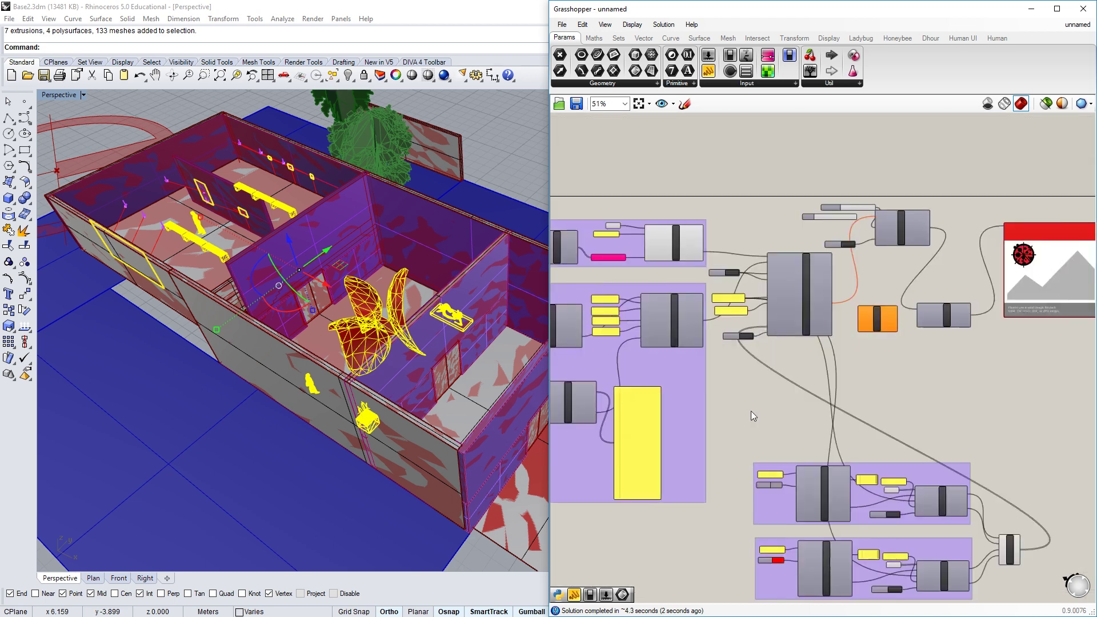
{"action": "scroll", "coordinate": [726, 234], "scroll_direction": "up", "scroll_amount": 2}
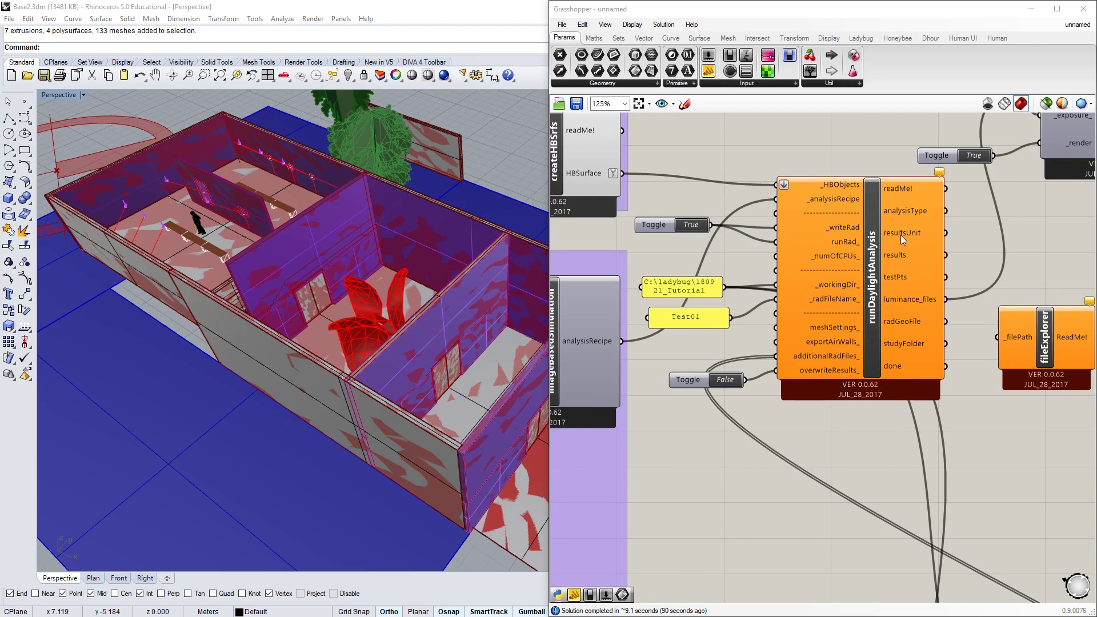
Zoom in and out on the image viewer to inspect the red-furniture daylight render
{"action": "scroll", "coordinate": [680, 339], "scroll_direction": "down", "scroll_amount": 5}
{"action": "scroll", "coordinate": [972, 294], "scroll_direction": "up", "scroll_amount": 5}
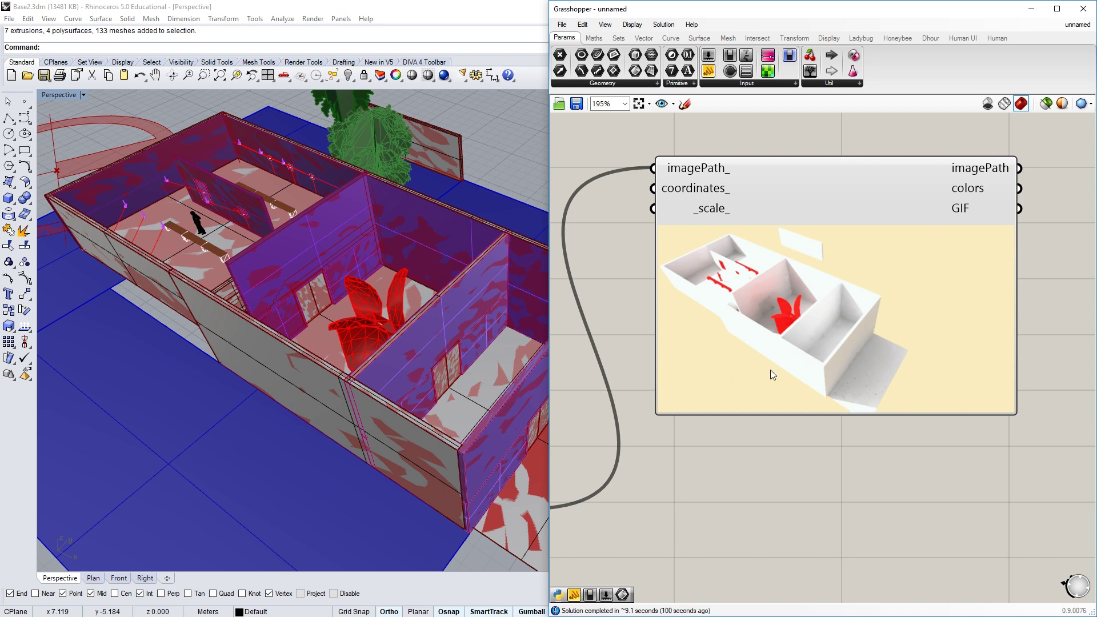
{"action": "scroll", "coordinate": [757, 353], "scroll_direction": "up", "scroll_amount": 2}
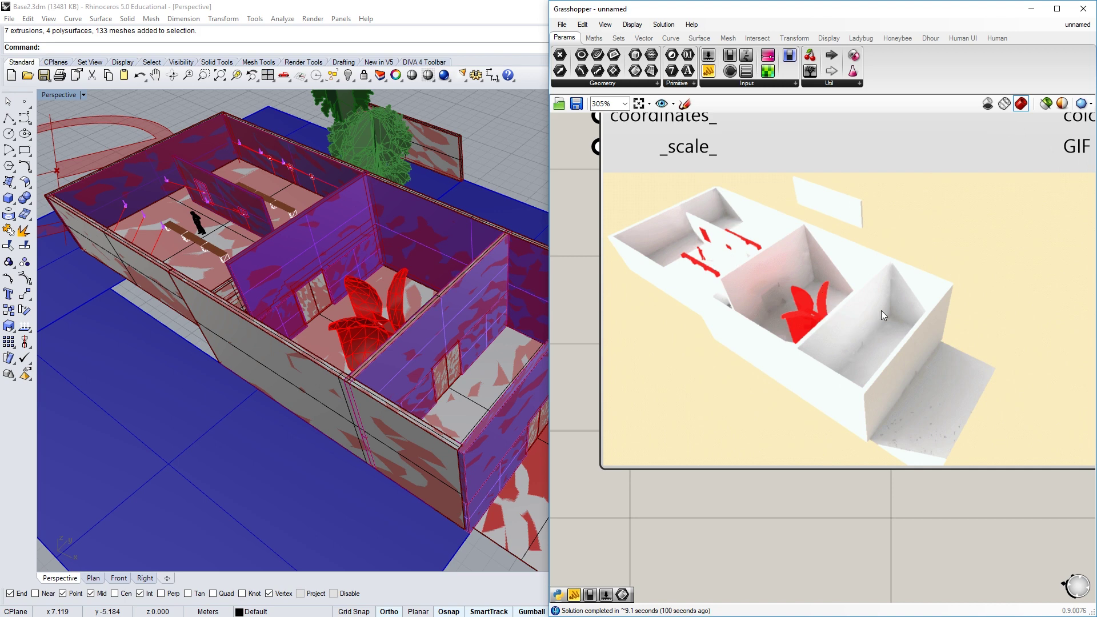
{"action": "scroll", "coordinate": [883, 315], "scroll_direction": "down", "scroll_amount": 1}
{"action": "scroll", "coordinate": [1005, 301], "scroll_direction": "down", "scroll_amount": 4}
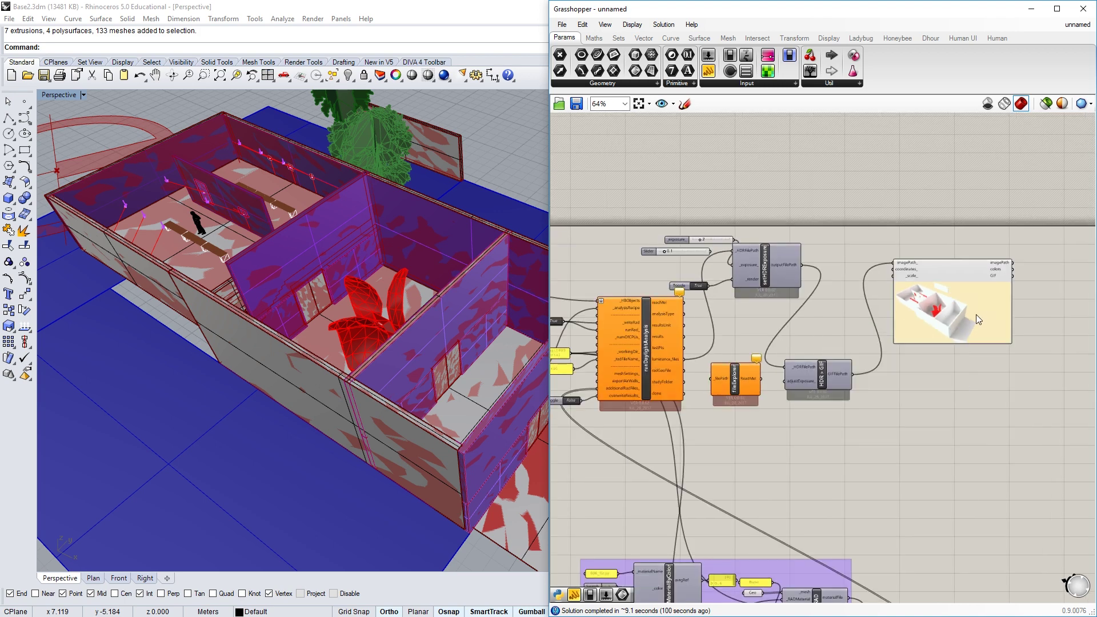
{"action": "scroll", "coordinate": [698, 312], "scroll_direction": "up", "scroll_amount": 1}
{"action": "scroll", "coordinate": [713, 312], "scroll_direction": "up", "scroll_amount": 2}
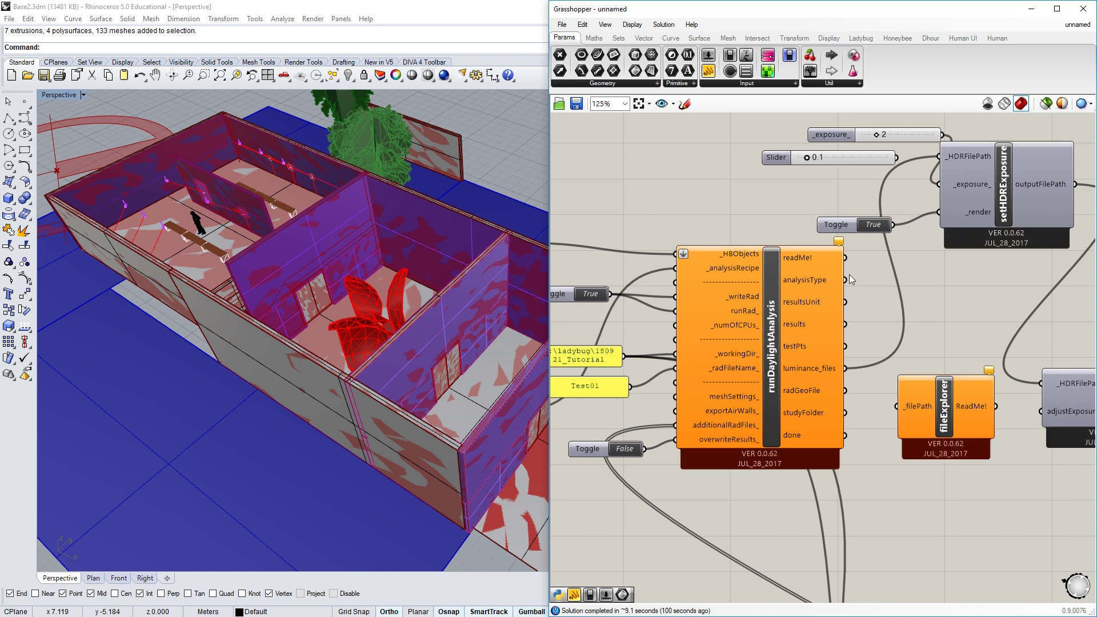
Attach an enlarged panel to the readMe! output to show the analysis messages
{"action": "mouse_move", "coordinate": [838, 241]}
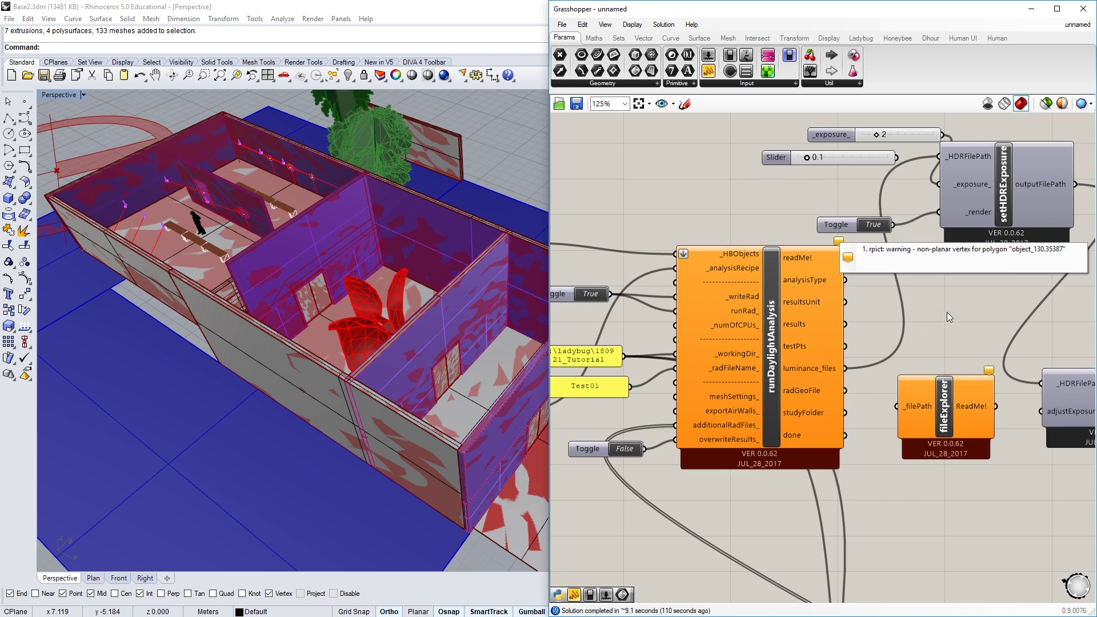
{"action": "left_click_drag", "start_coordinate": [590, 595], "coordinate": [929, 297]}
{"action": "left_click_drag", "start_coordinate": [846, 258], "coordinate": [726, 527]}
{"action": "right_click_drag", "start_coordinate": [725, 526], "coordinate": [711, 403]}
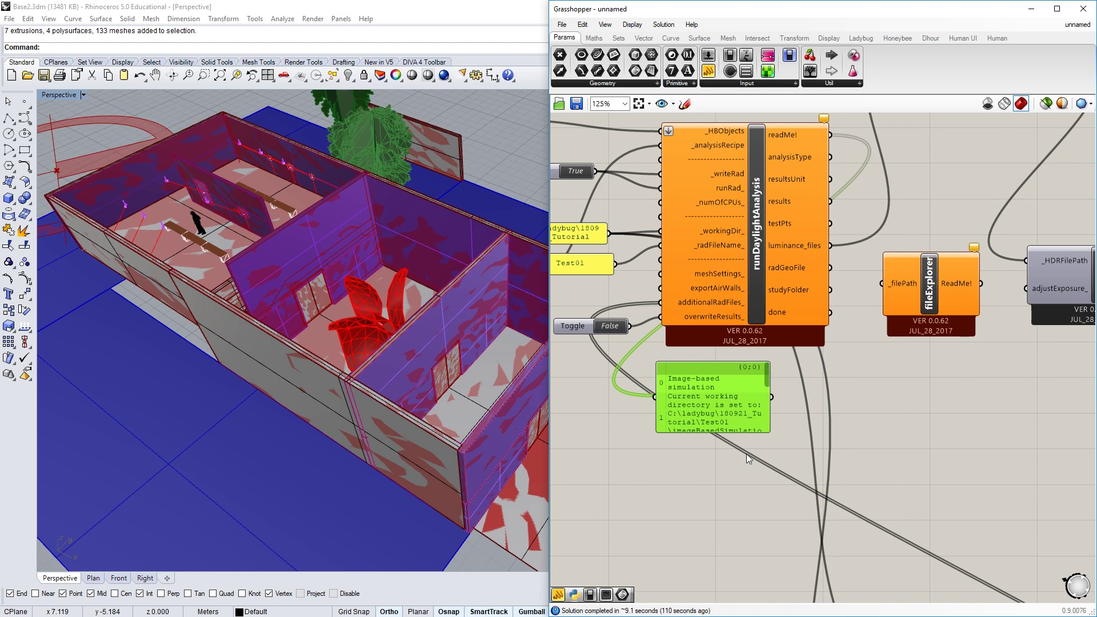
{"action": "left_click_drag", "start_coordinate": [773, 434], "coordinate": [935, 520]}
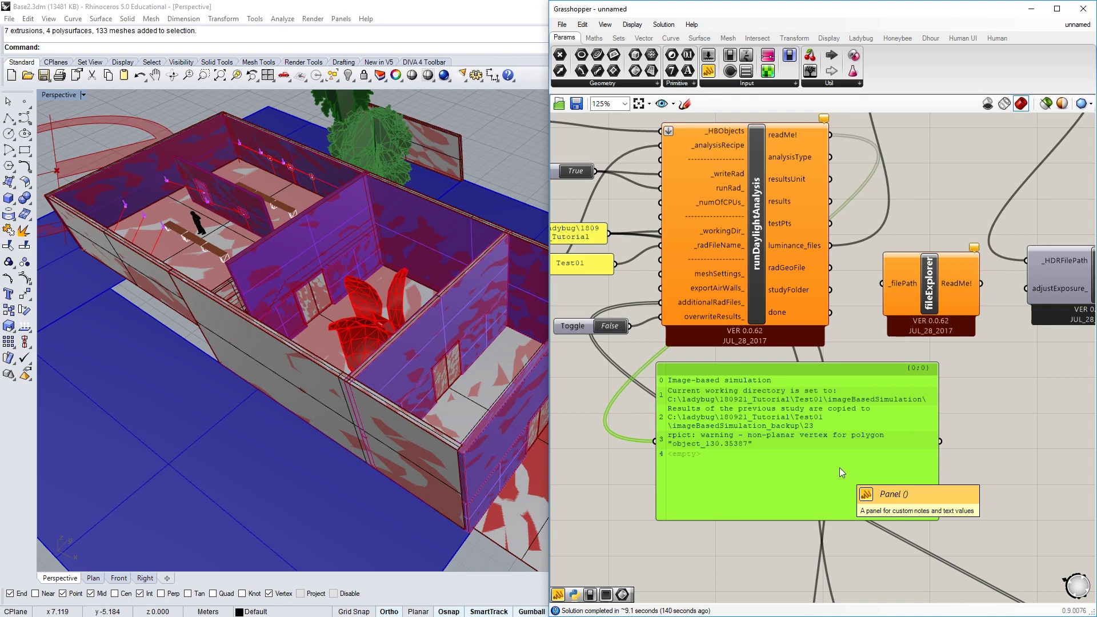
Review the render around the exposure, GIF and image-viewer components, then minimize Grasshopper
{"action": "scroll", "coordinate": [889, 460], "scroll_direction": "down", "scroll_amount": 4}
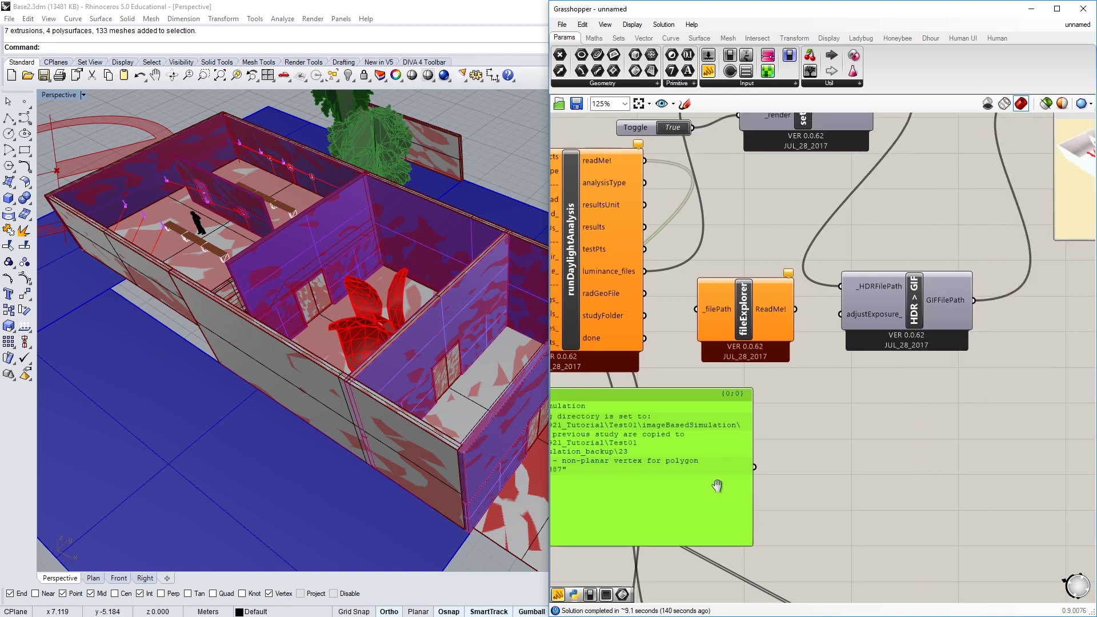
{"action": "right_click_drag", "start_coordinate": [606, 510], "coordinate": [661, 522]}
{"action": "scroll", "coordinate": [662, 522], "scroll_direction": "up", "scroll_amount": 2}
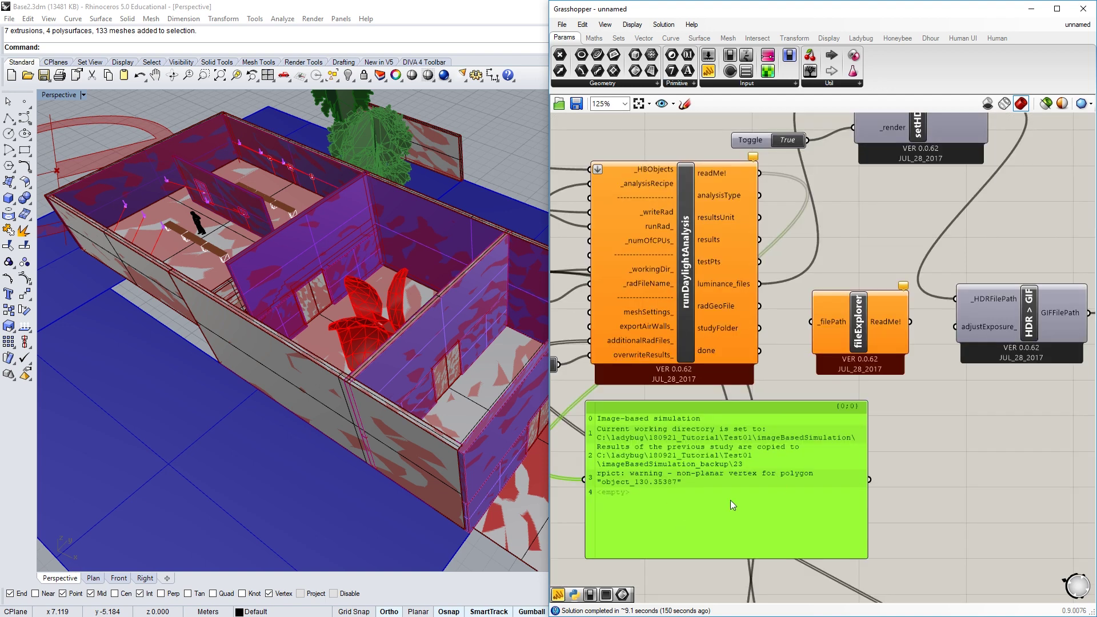
{"action": "scroll", "coordinate": [686, 470], "scroll_direction": "down", "scroll_amount": 2}
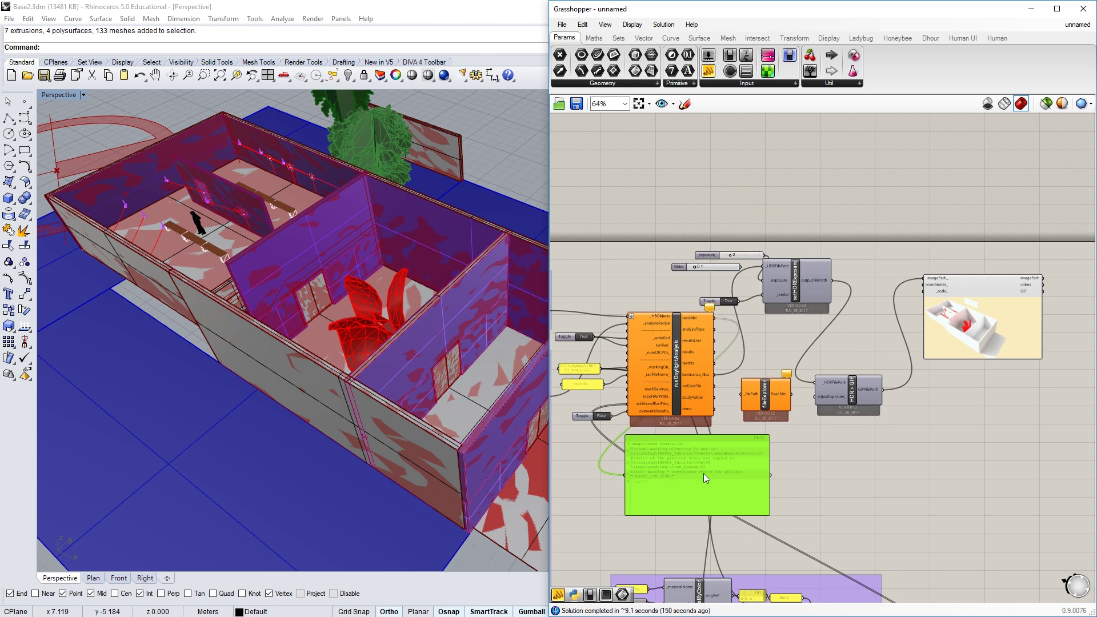
{"action": "scroll", "coordinate": [907, 364], "scroll_direction": "up", "scroll_amount": 5}
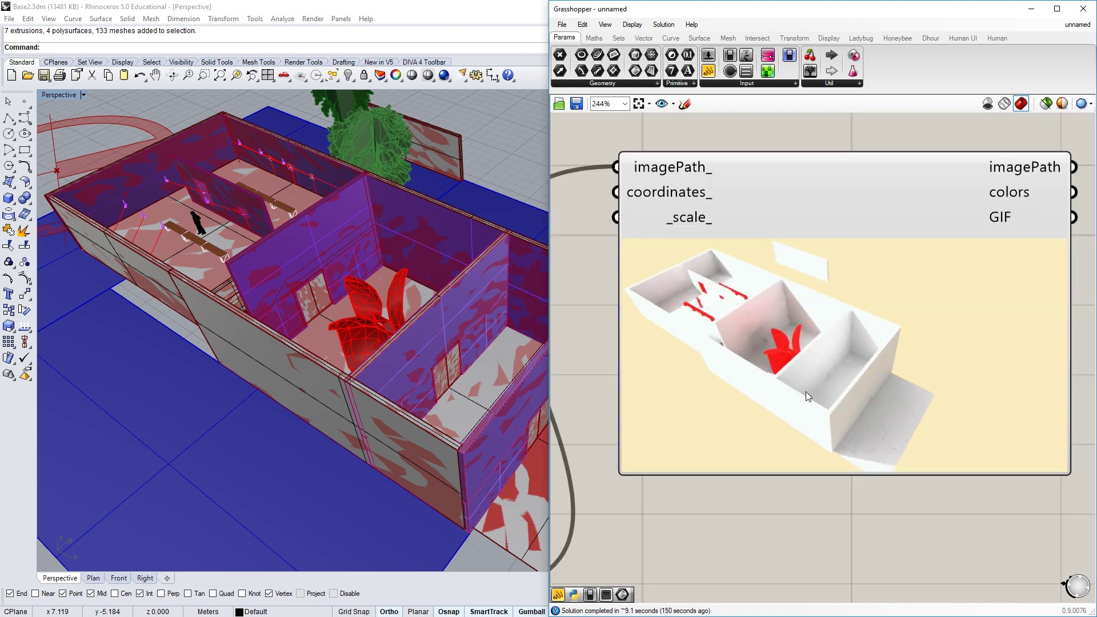
{"action": "scroll", "coordinate": [748, 377], "scroll_direction": "up", "scroll_amount": 3}
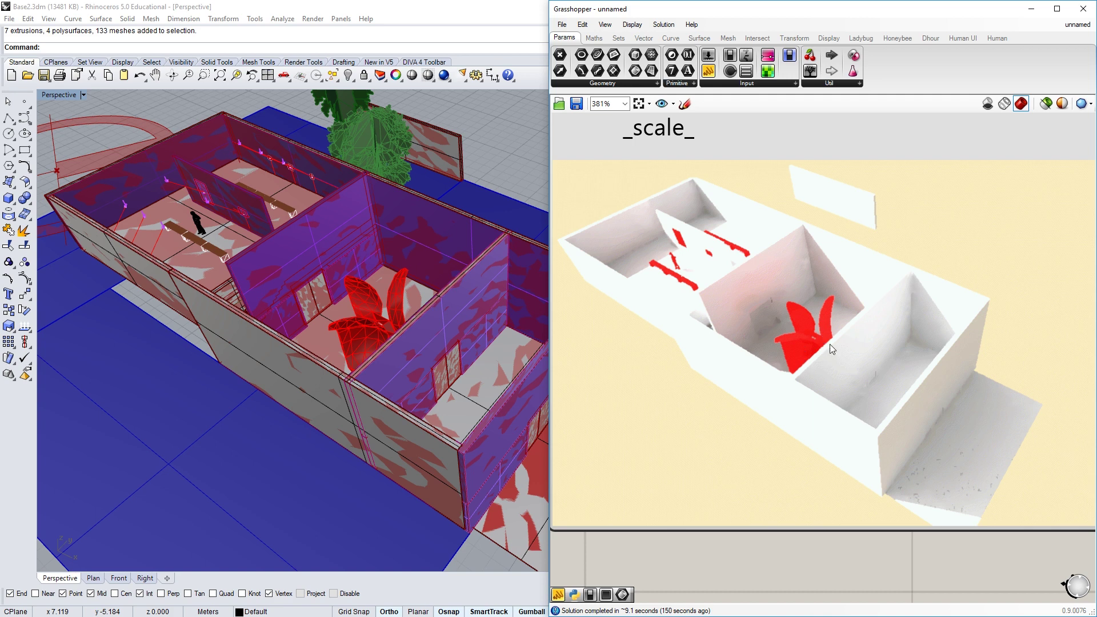
{"action": "scroll", "coordinate": [929, 297], "scroll_direction": "down", "scroll_amount": 8}
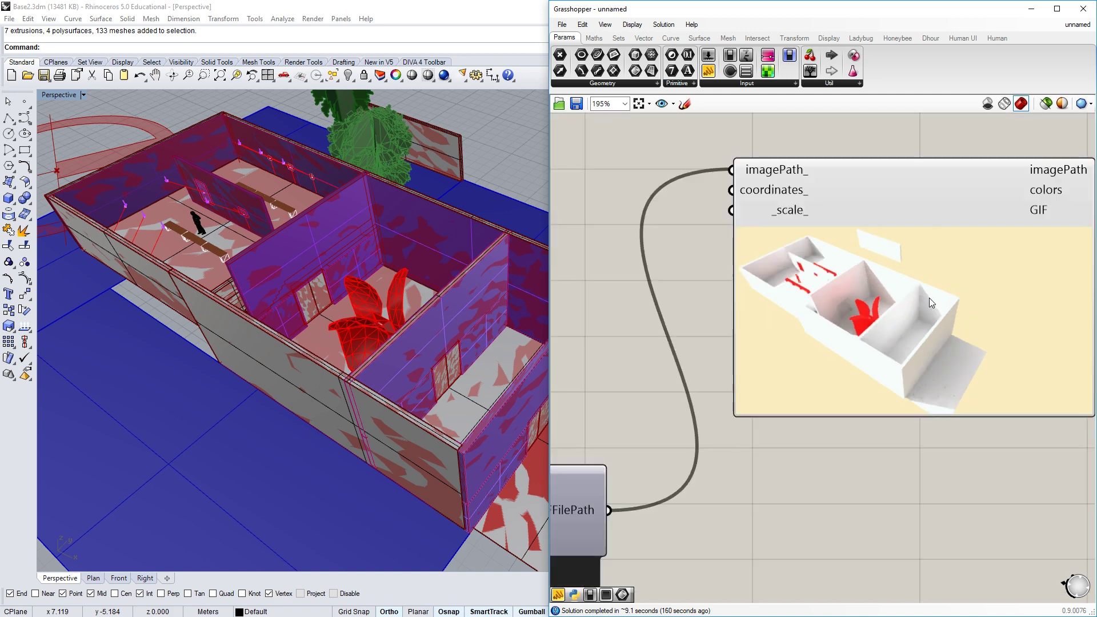
{"action": "scroll", "coordinate": [718, 443], "scroll_direction": "up", "scroll_amount": 3}
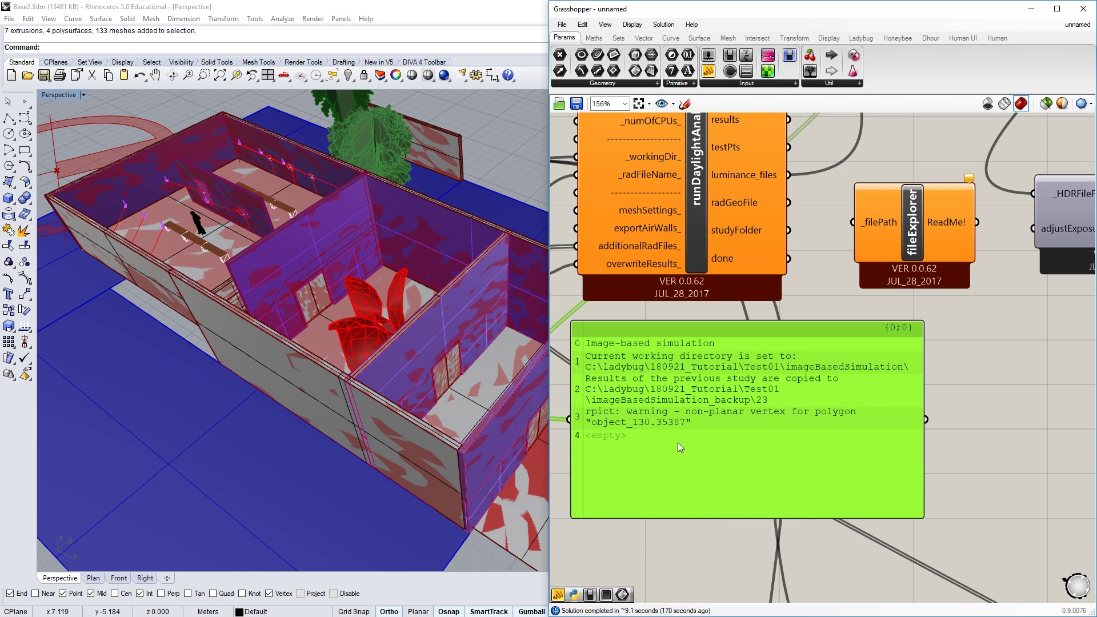
{"action": "scroll", "coordinate": [686, 440], "scroll_direction": "down", "scroll_amount": 4}
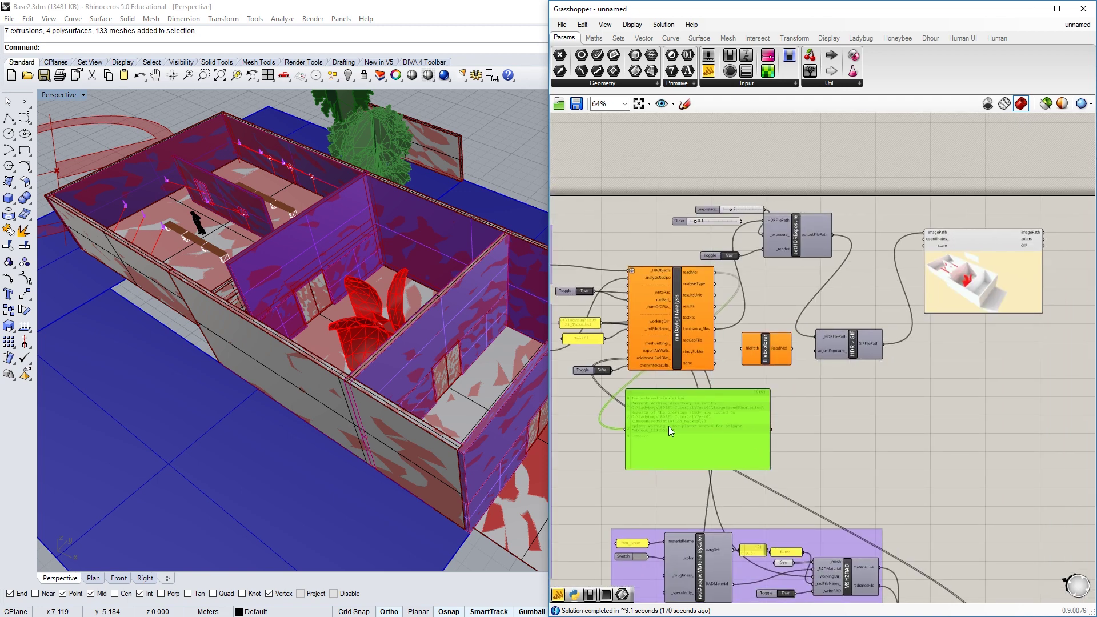
{"action": "scroll", "coordinate": [669, 426], "scroll_direction": "up", "scroll_amount": 2}
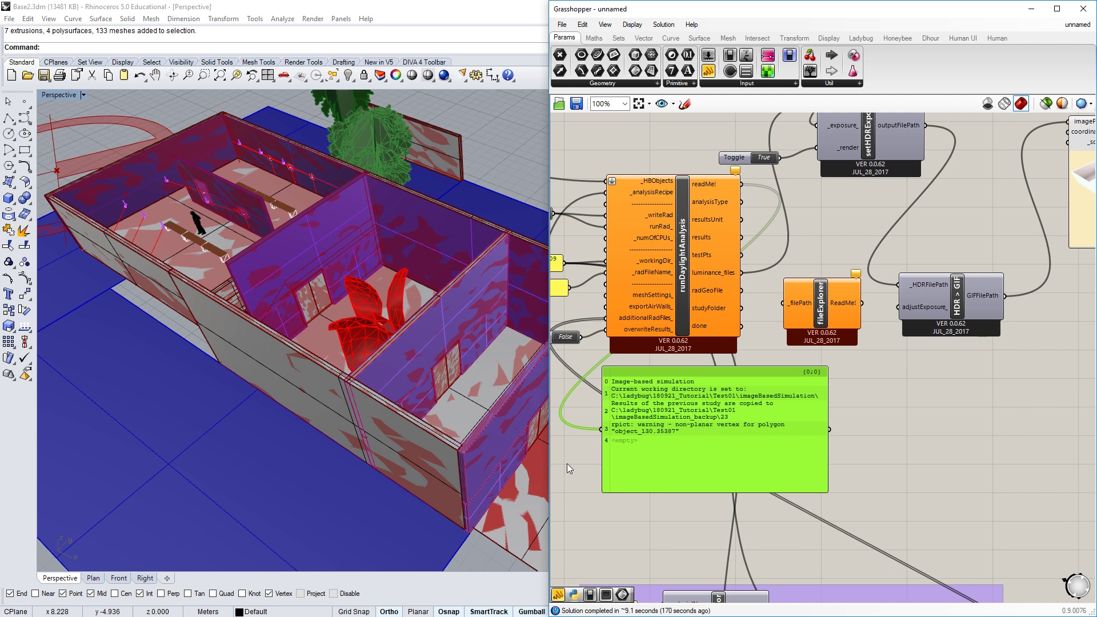
{"action": "scroll", "coordinate": [880, 331], "scroll_direction": "down", "scroll_amount": 2}
{"action": "scroll", "coordinate": [968, 275], "scroll_direction": "up", "scroll_amount": 7}
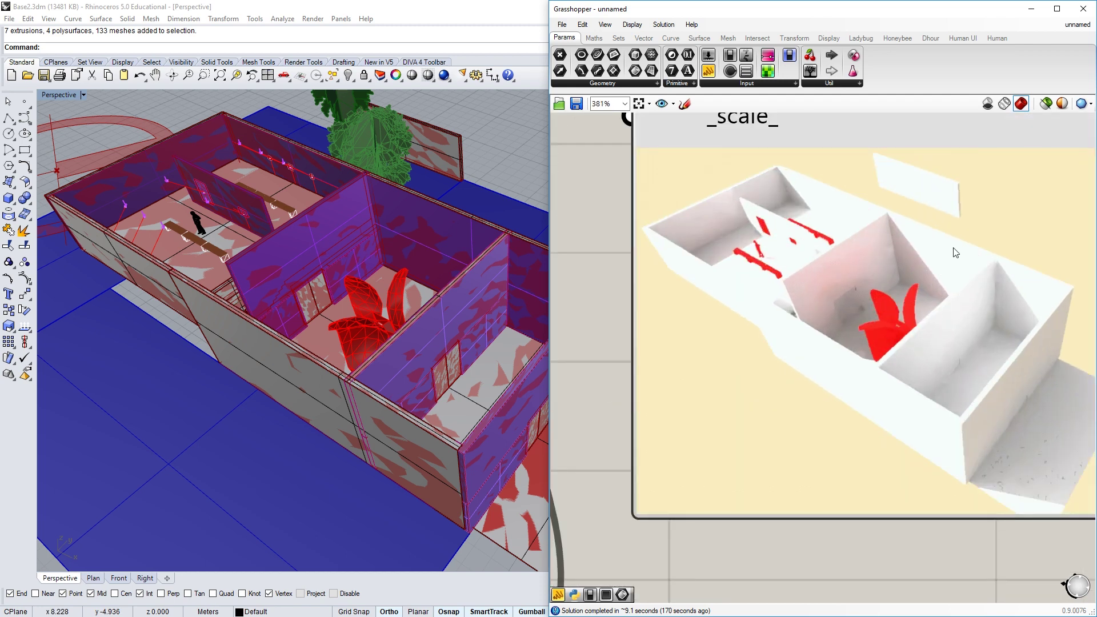
{"action": "scroll", "coordinate": [956, 252], "scroll_direction": "down", "scroll_amount": 7}
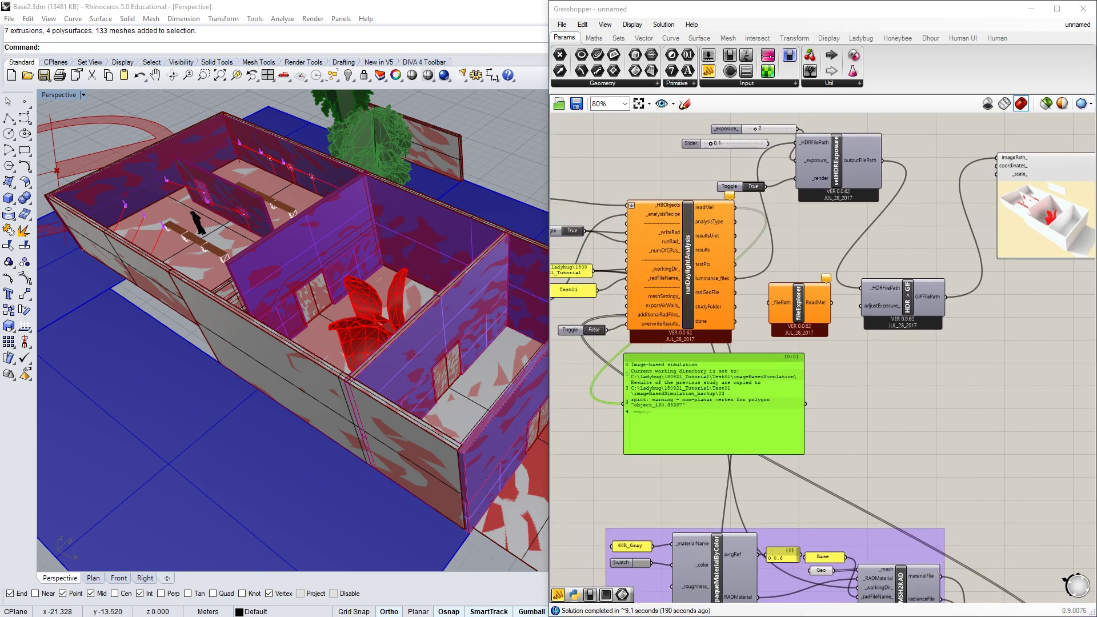
{"action": "scroll", "coordinate": [929, 311], "scroll_direction": "down", "scroll_amount": 4}
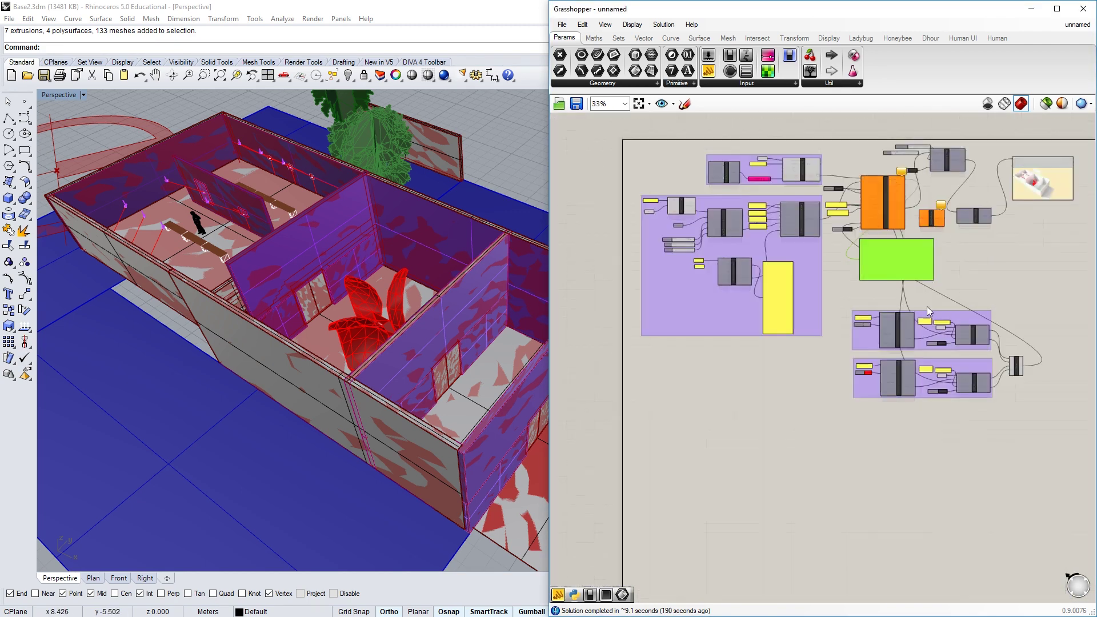
{"action": "scroll", "coordinate": [928, 312], "scroll_direction": "up", "scroll_amount": 4}
{"action": "right_click_drag", "start_coordinate": [836, 458], "coordinate": [790, 421]}
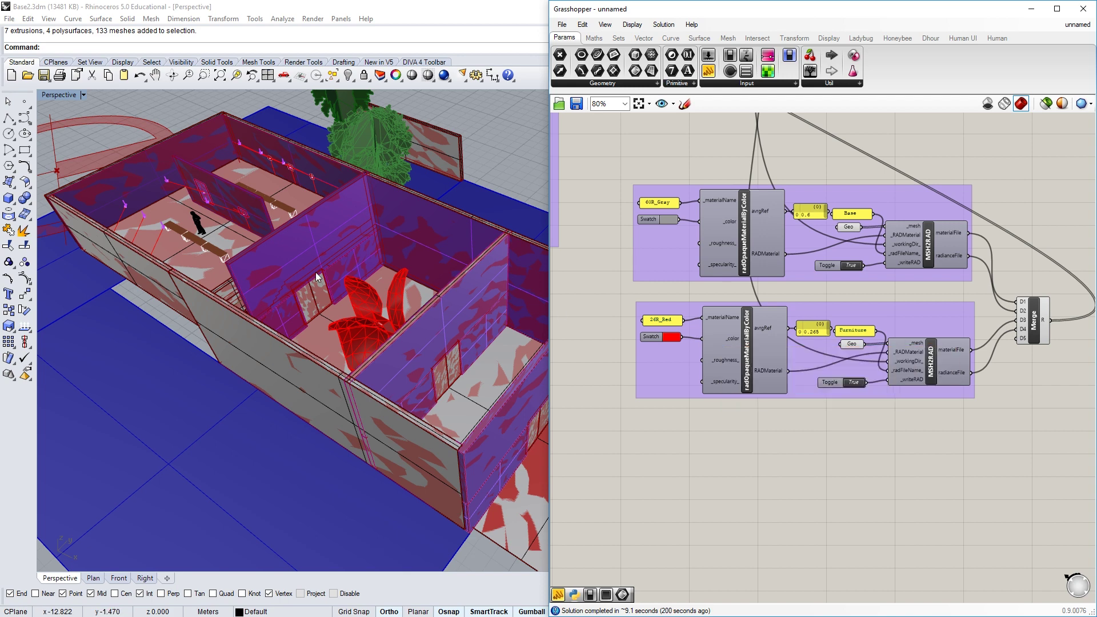
{"action": "left_click", "coordinate": [1031, 9]}
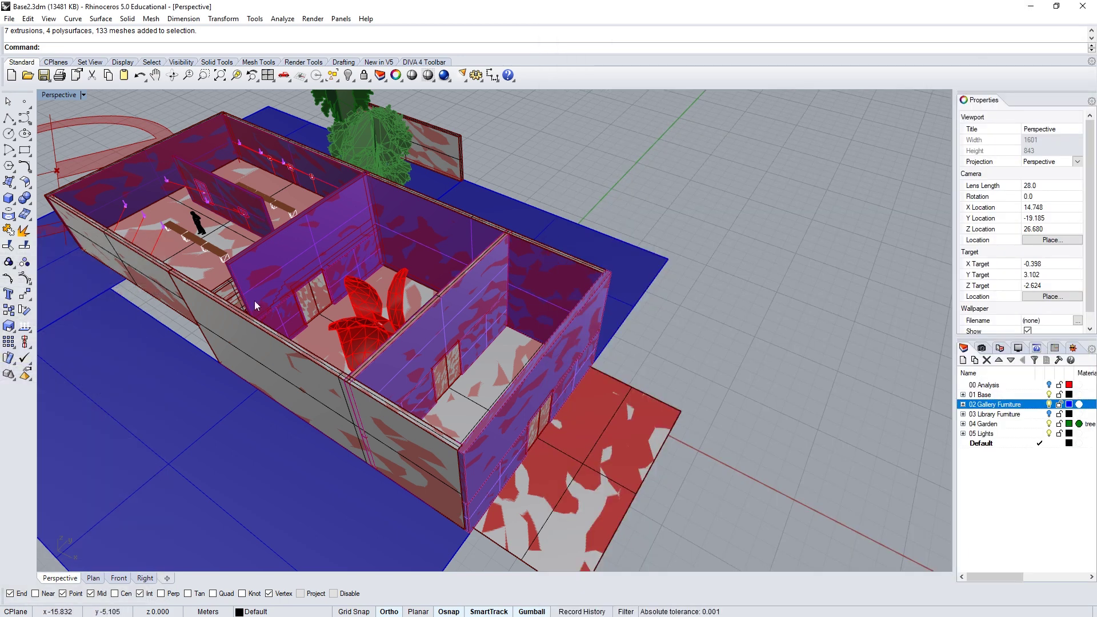
Create layer 06 New with a Skylight sublayer and give Skylight a green colour
{"action": "right_click_drag", "start_coordinate": [255, 301], "coordinate": [353, 402]}
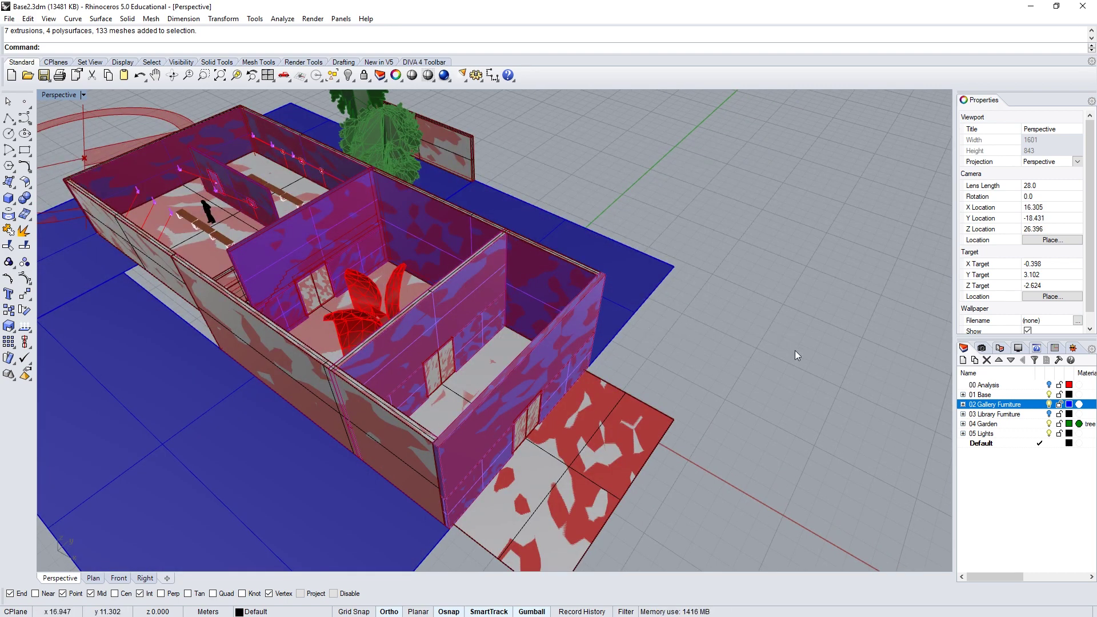
{"action": "left_click", "coordinate": [963, 360]}
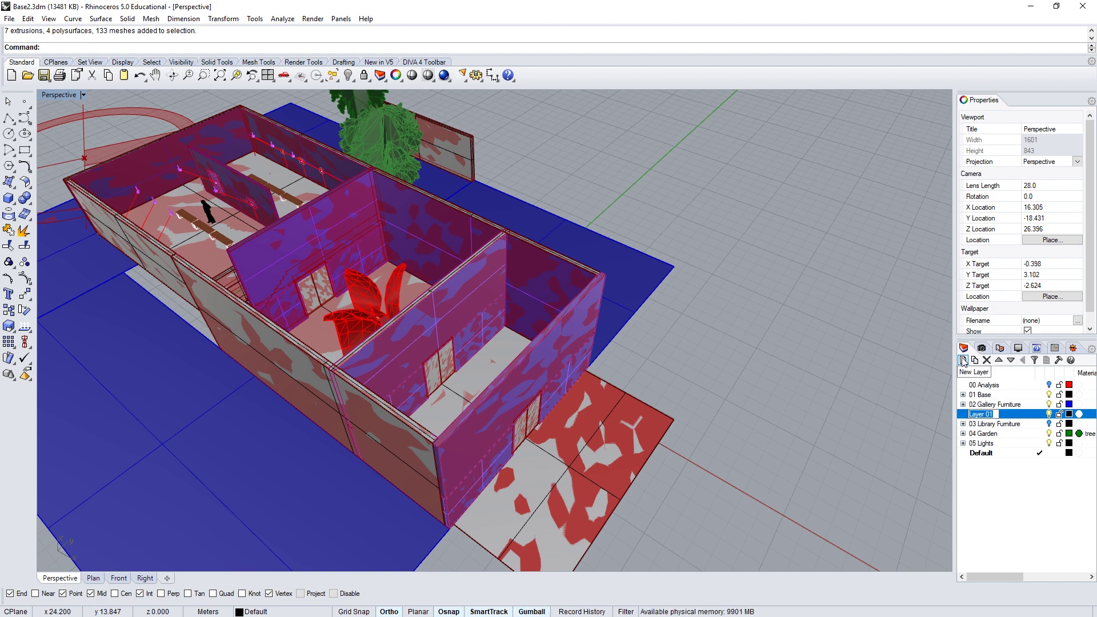
{"action": "type", "text": "06"}
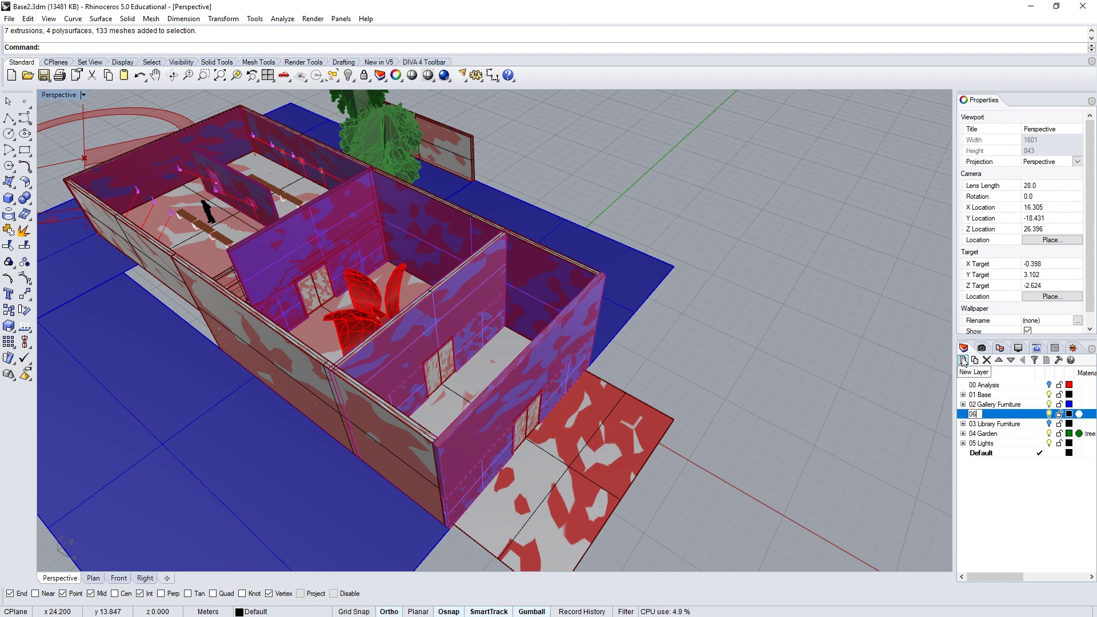
{"action": "type", "text": " New"}
{"action": "key", "text": "Return"}
{"action": "left_click", "coordinate": [964, 361]}
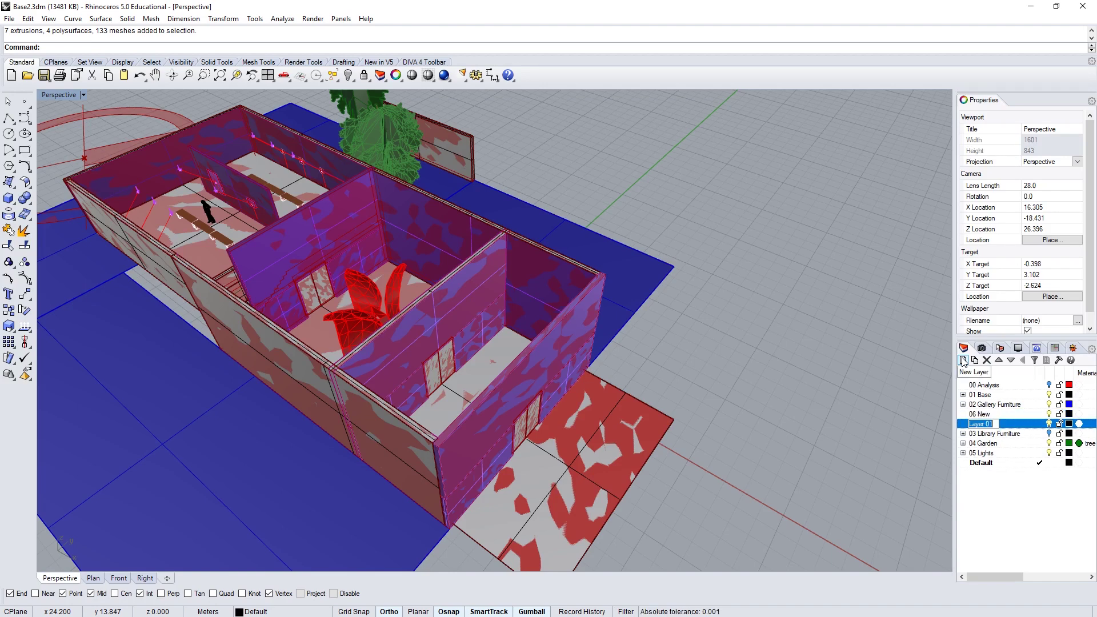
{"action": "type", "text": "Skylight"}
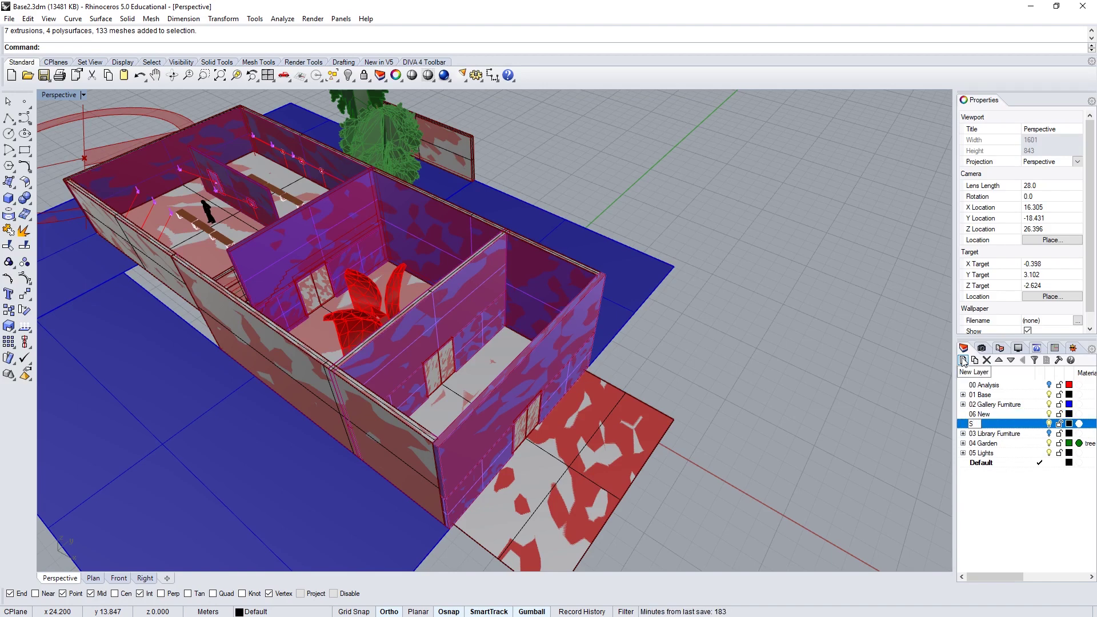
{"action": "key", "text": "Return"}
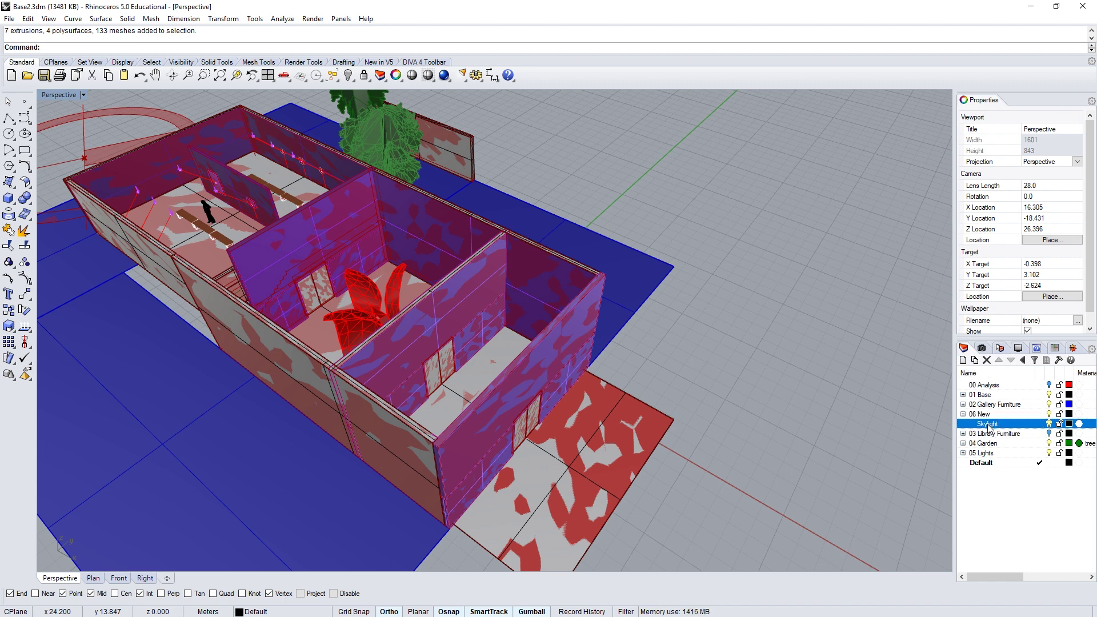
{"action": "left_click", "coordinate": [1066, 428]}
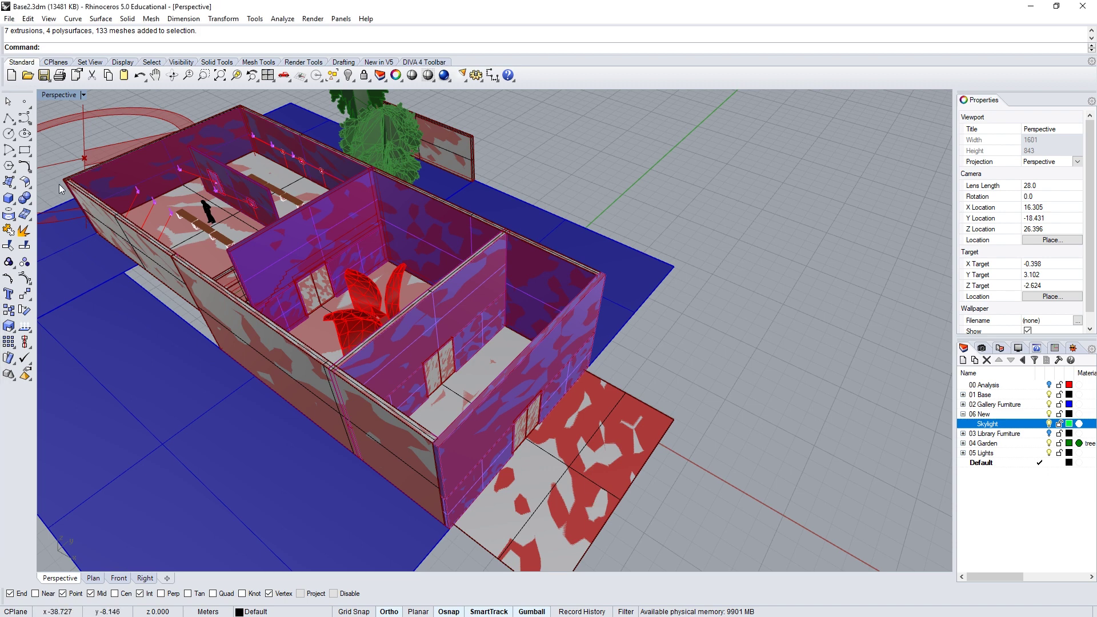
Draw a three-point plane roofing the end gallery room
{"action": "left_click", "coordinate": [9, 183]}
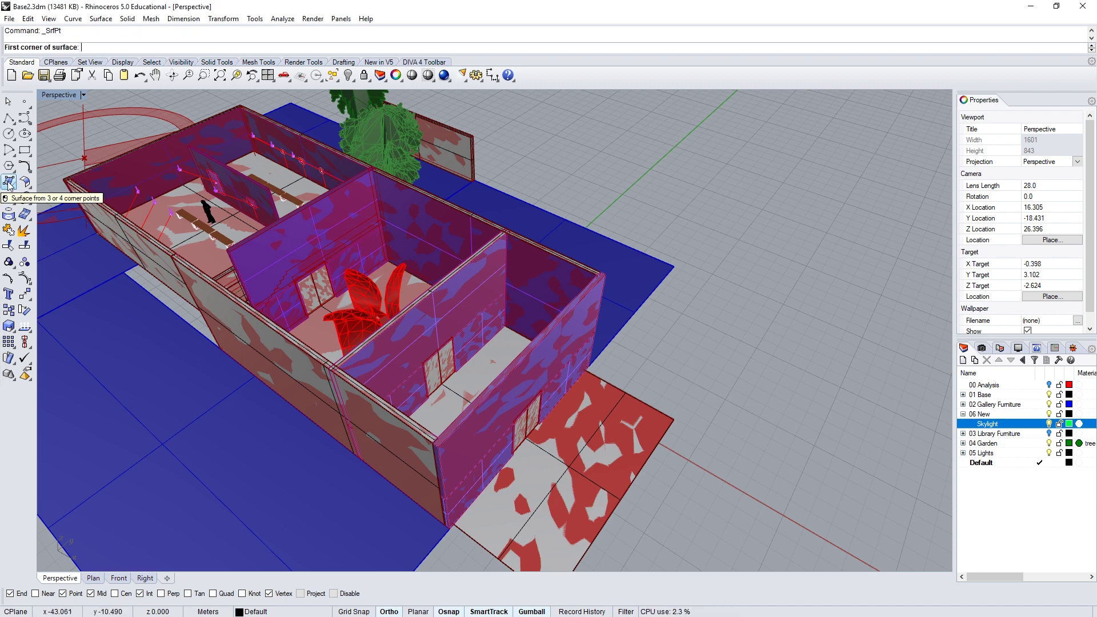
{"action": "key", "text": "Escape"}
{"action": "left_click", "coordinate": [9, 183]}
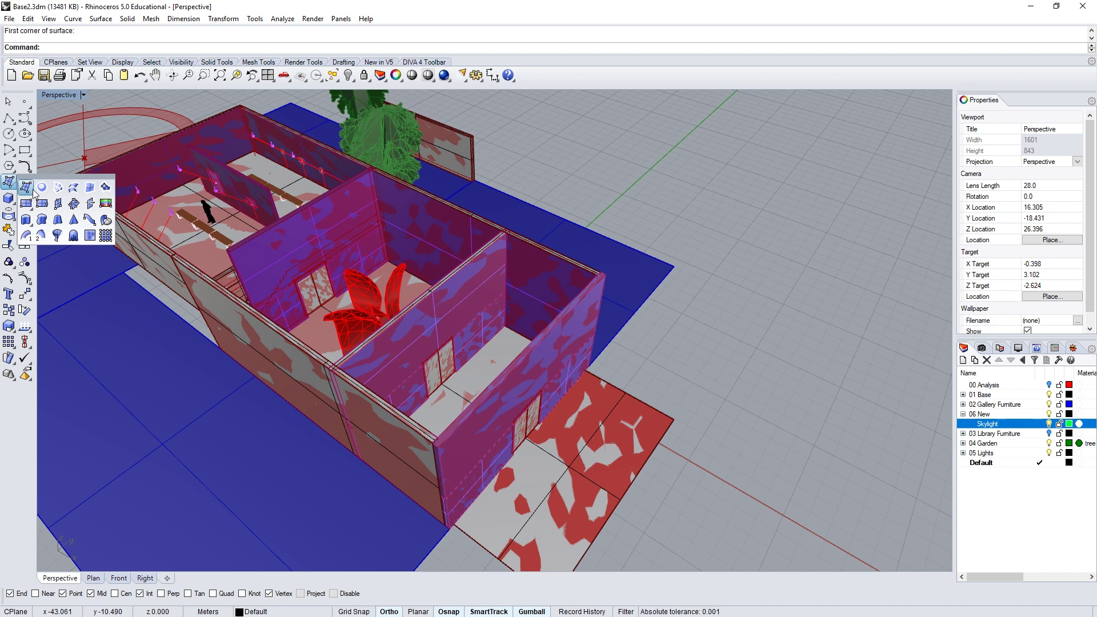
{"action": "left_click", "coordinate": [42, 203]}
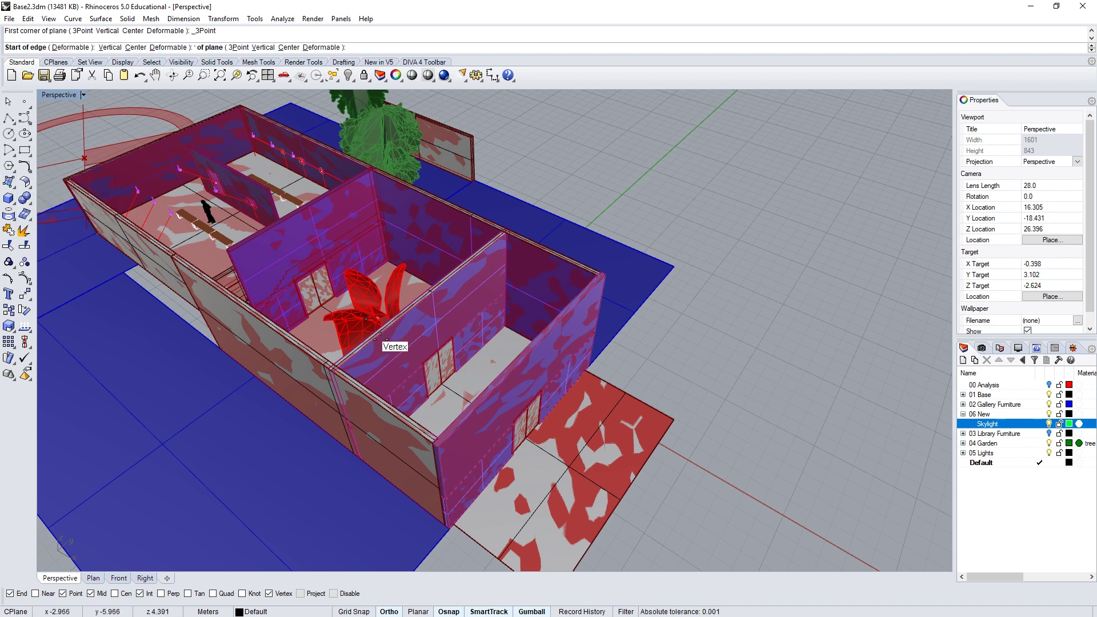
{"action": "left_click", "coordinate": [337, 369]}
{"action": "left_click", "coordinate": [438, 438]}
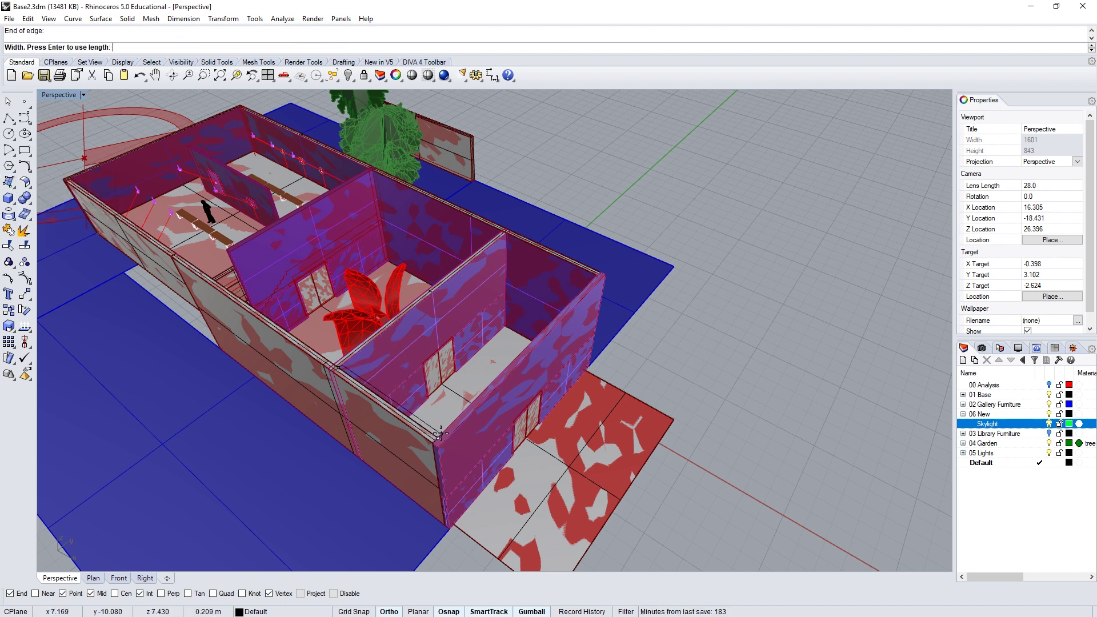
{"action": "left_click", "coordinate": [583, 289]}
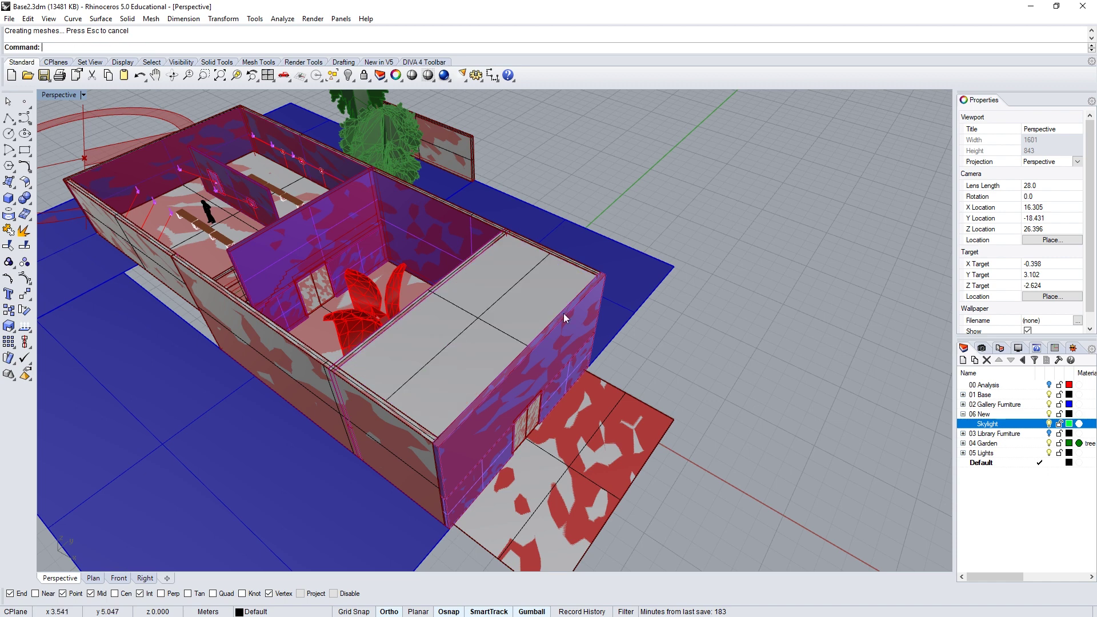
Move the roof surface onto the Skylight layer and reselect the green surface
{"action": "left_click", "coordinate": [472, 350]}
{"action": "right_click", "coordinate": [992, 430]}
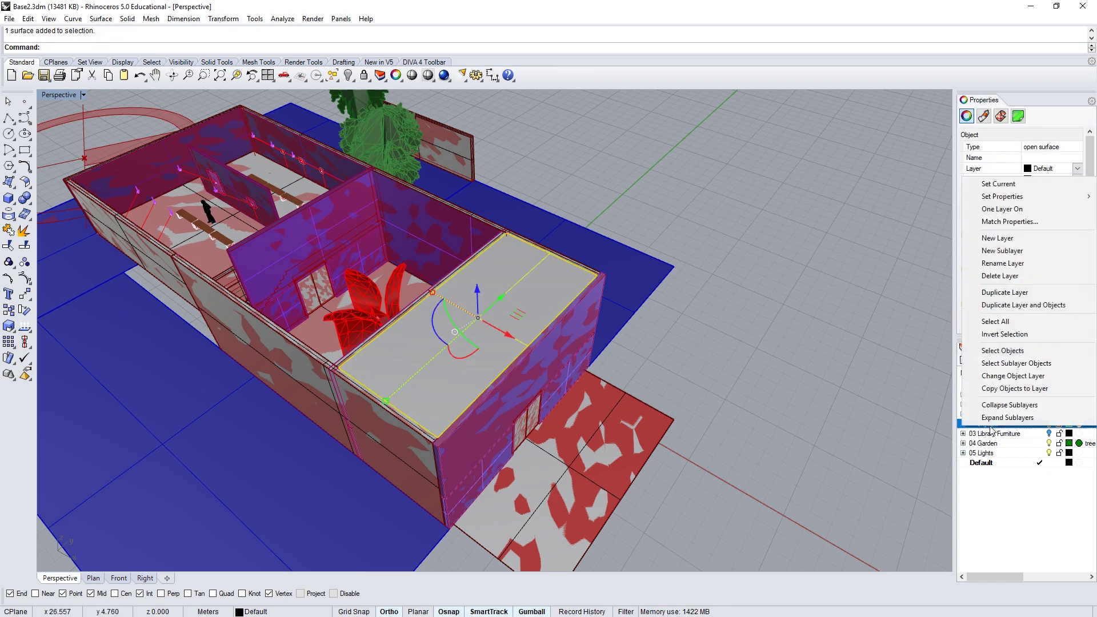
{"action": "left_click", "coordinate": [1020, 436]}
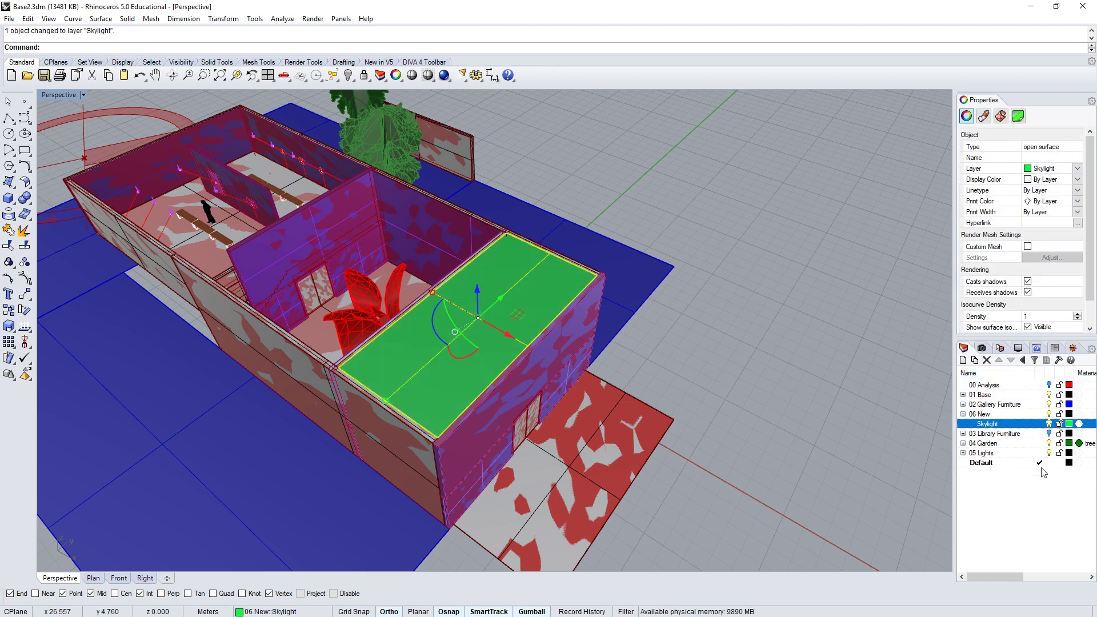
{"action": "left_click", "coordinate": [847, 352]}
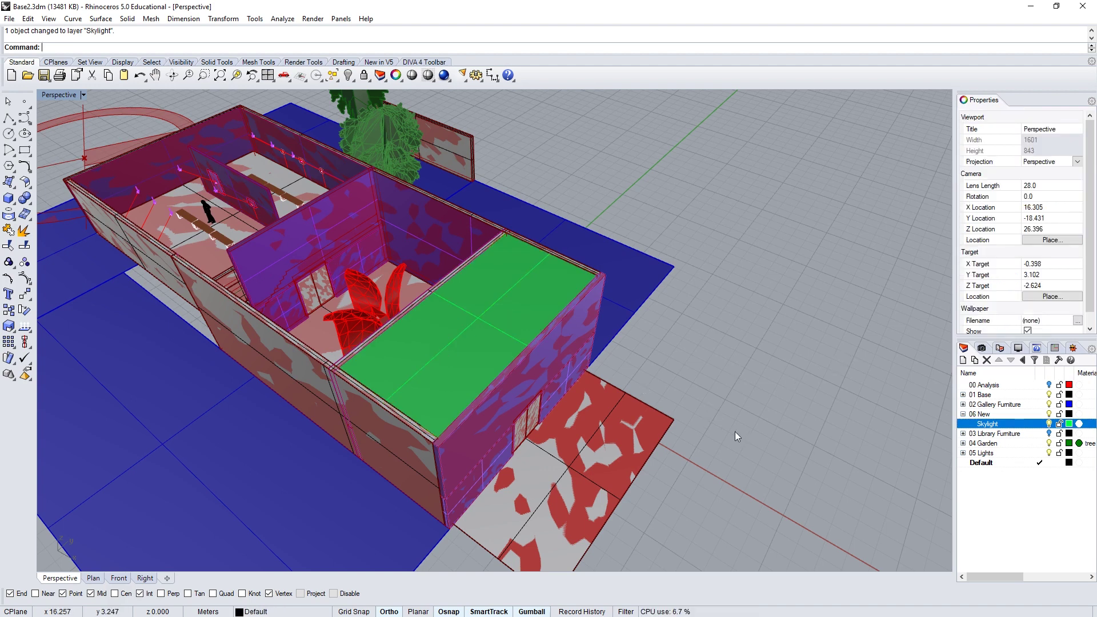
{"action": "left_click", "coordinate": [537, 308]}
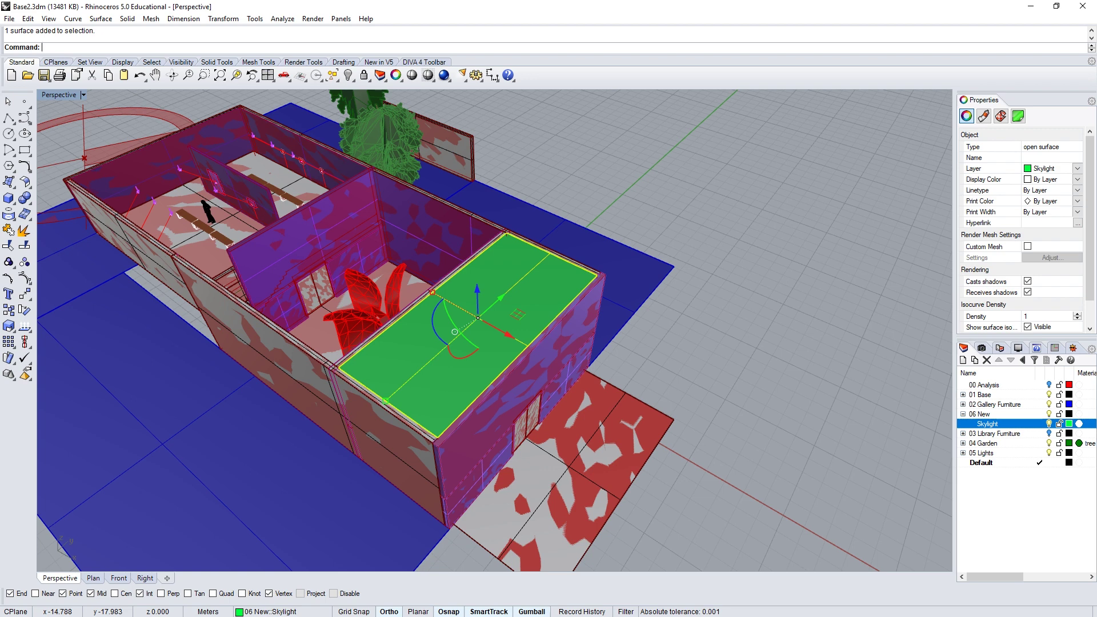
Place a Geometry parameter and set it to reference the skylight surface
{"action": "key", "text": "alt+Tab"}
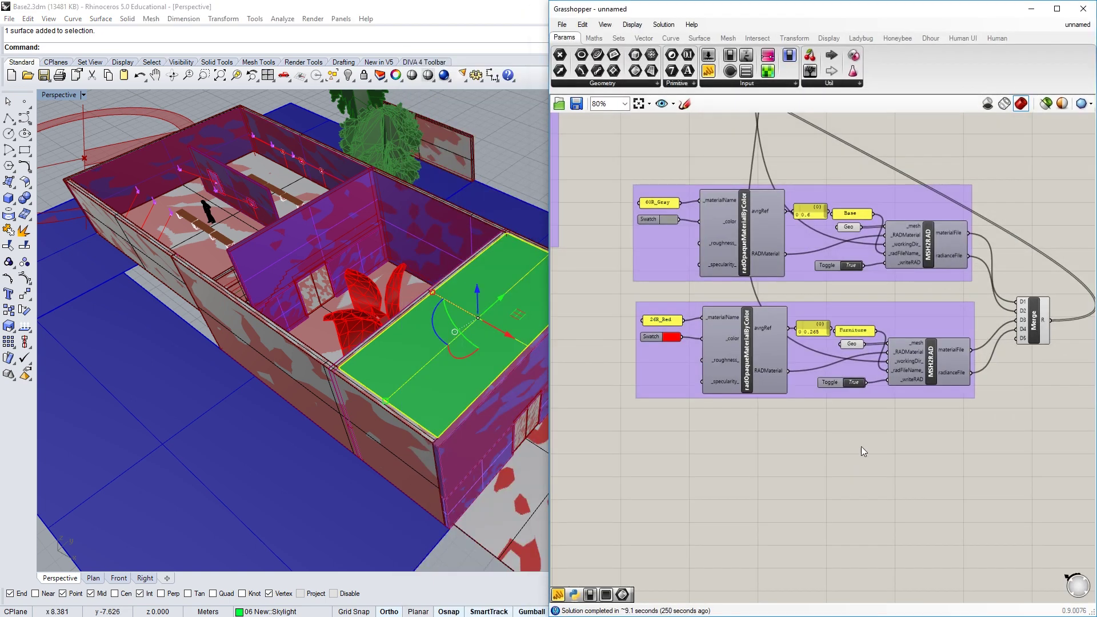
{"action": "double_click", "coordinate": [809, 453]}
{"action": "type", "text": "geom"}
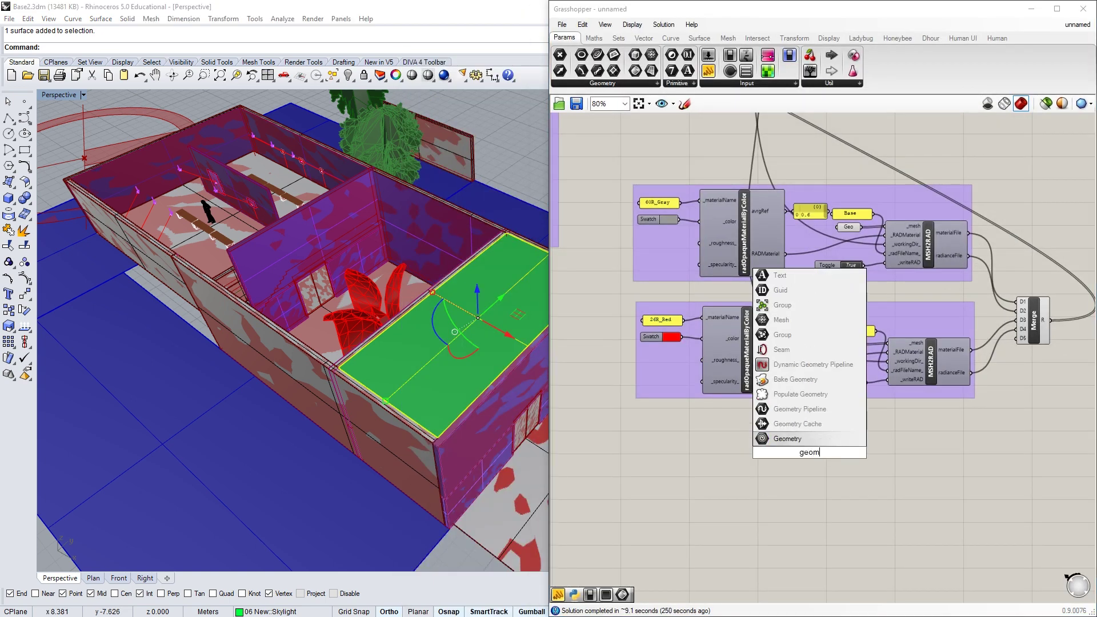
{"action": "key", "text": "Return"}
{"action": "right_click", "coordinate": [804, 452]}
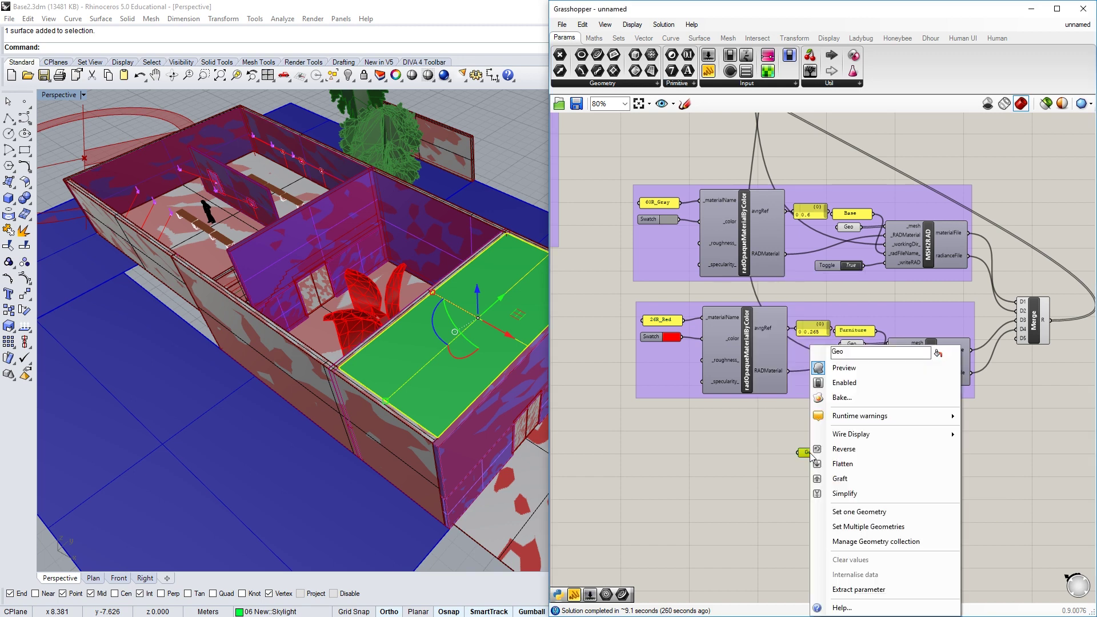
{"action": "left_click", "coordinate": [859, 511]}
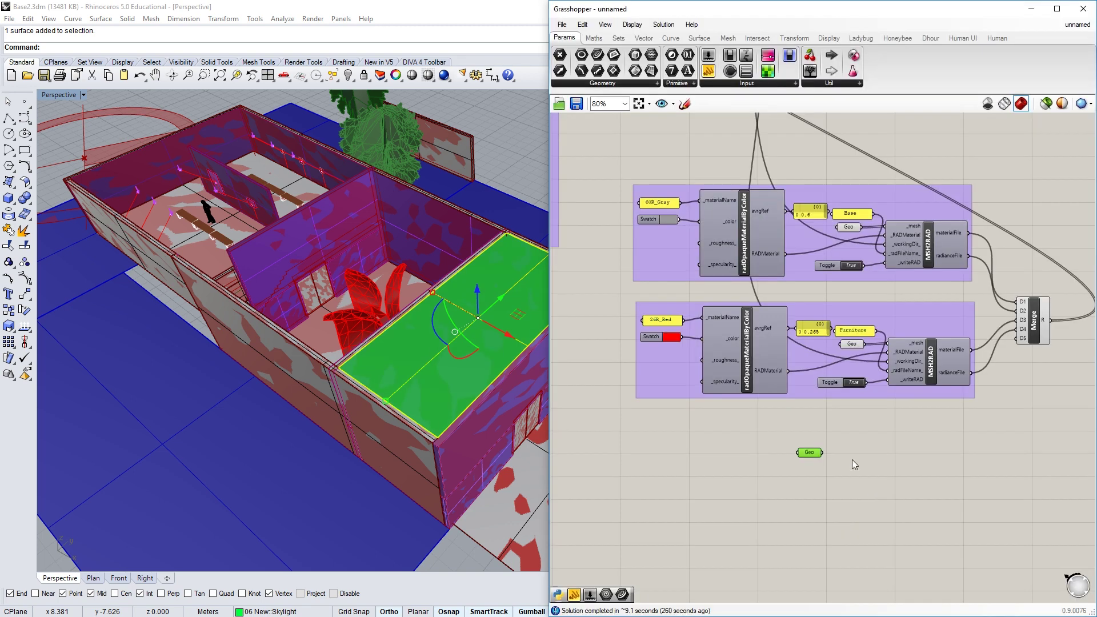
Select the Furniture MSH2RAD, its Furniture name panel and False toggle
{"action": "left_click", "coordinate": [536, 132]}
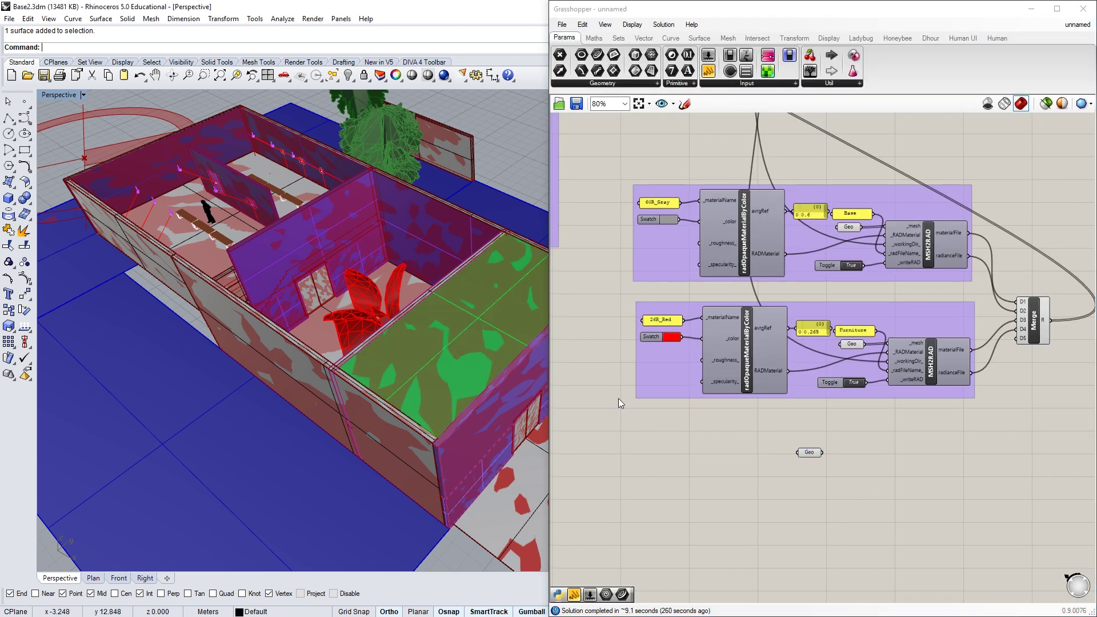
{"action": "left_click", "coordinate": [809, 453]}
{"action": "scroll", "coordinate": [926, 423], "scroll_direction": "up", "scroll_amount": 1}
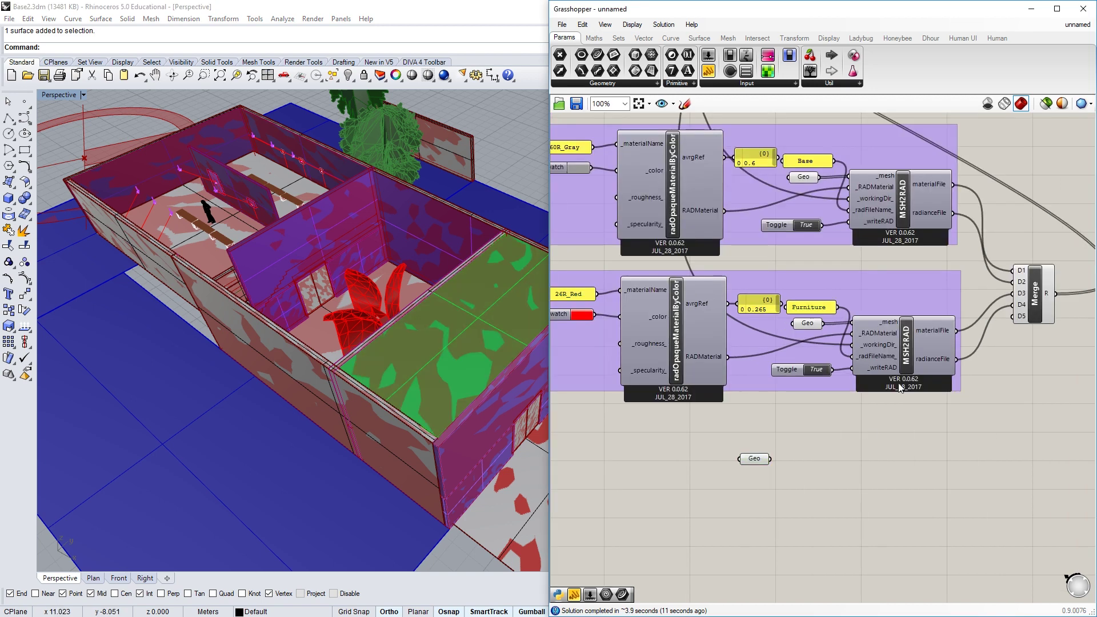
{"action": "left_click", "coordinate": [897, 338]}
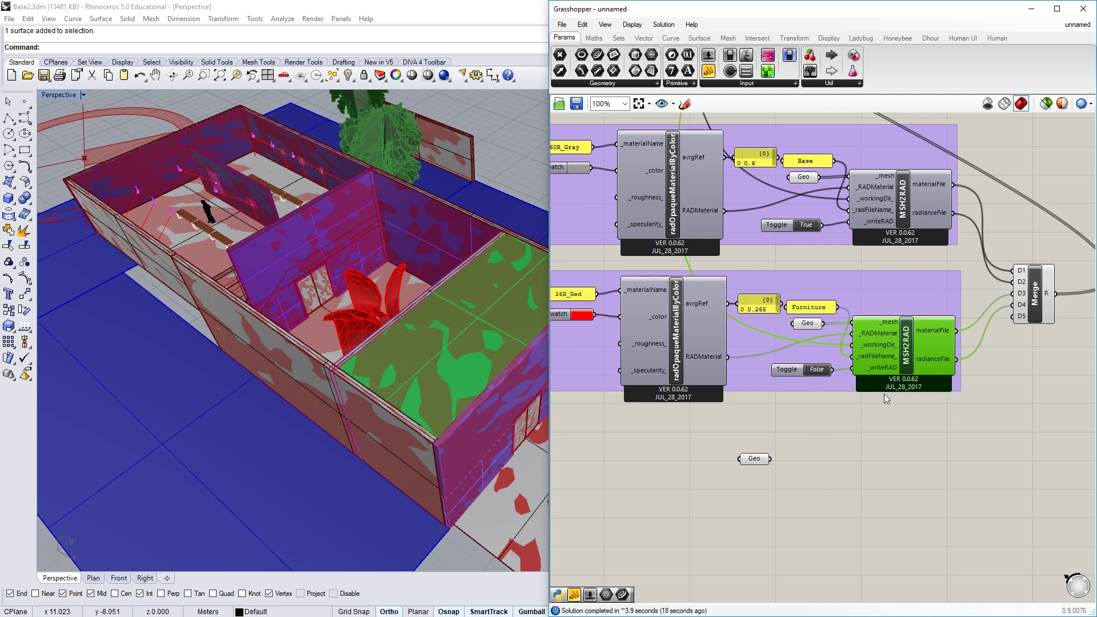
{"action": "left_click", "coordinate": [809, 311]}
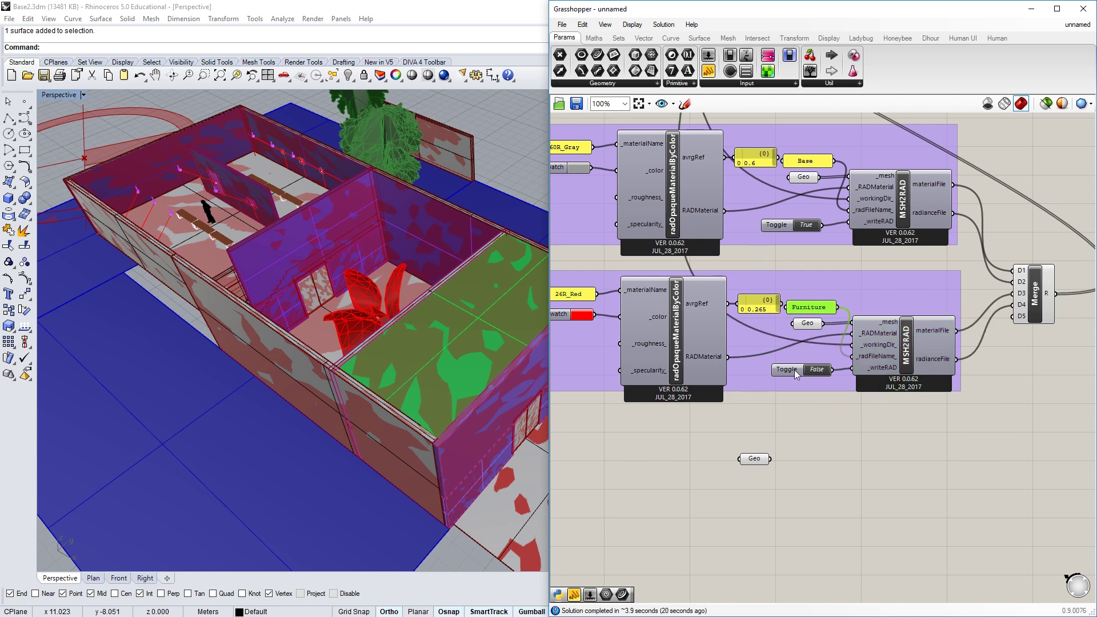
{"action": "left_click", "coordinate": [794, 369], "text": "shift"}
Duplicate the Furniture export components and wire the copy's materialFile and radianceFile into Merge
{"action": "left_click", "coordinate": [887, 368], "text": "shift"}
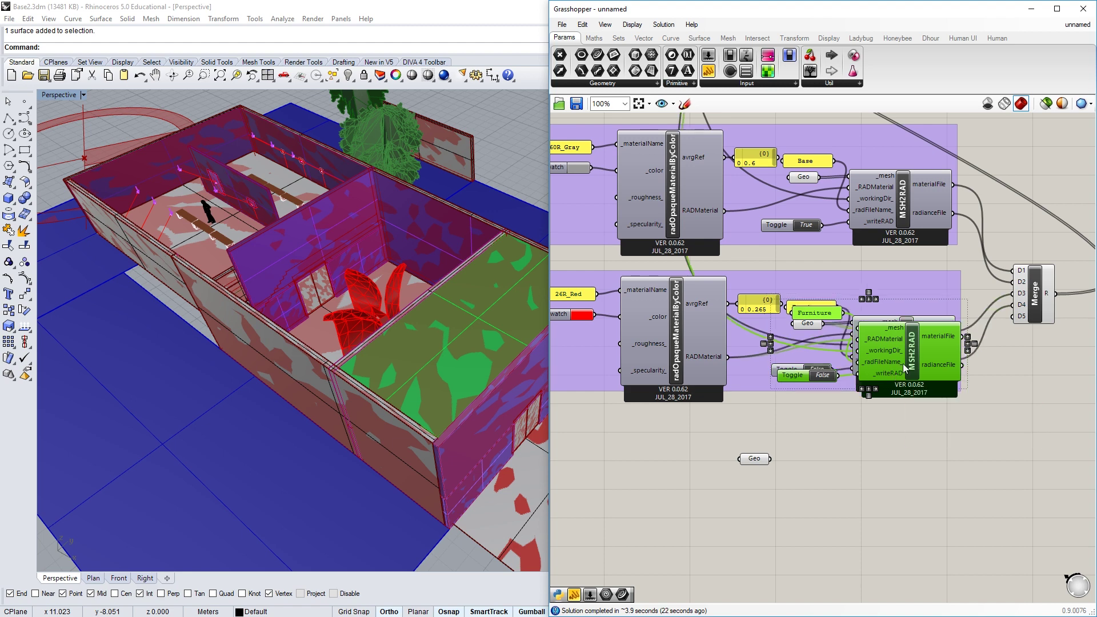
{"action": "left_click_drag", "start_coordinate": [890, 367], "coordinate": [900, 474], "text": "alt"}
{"action": "left_click", "coordinate": [919, 537]}
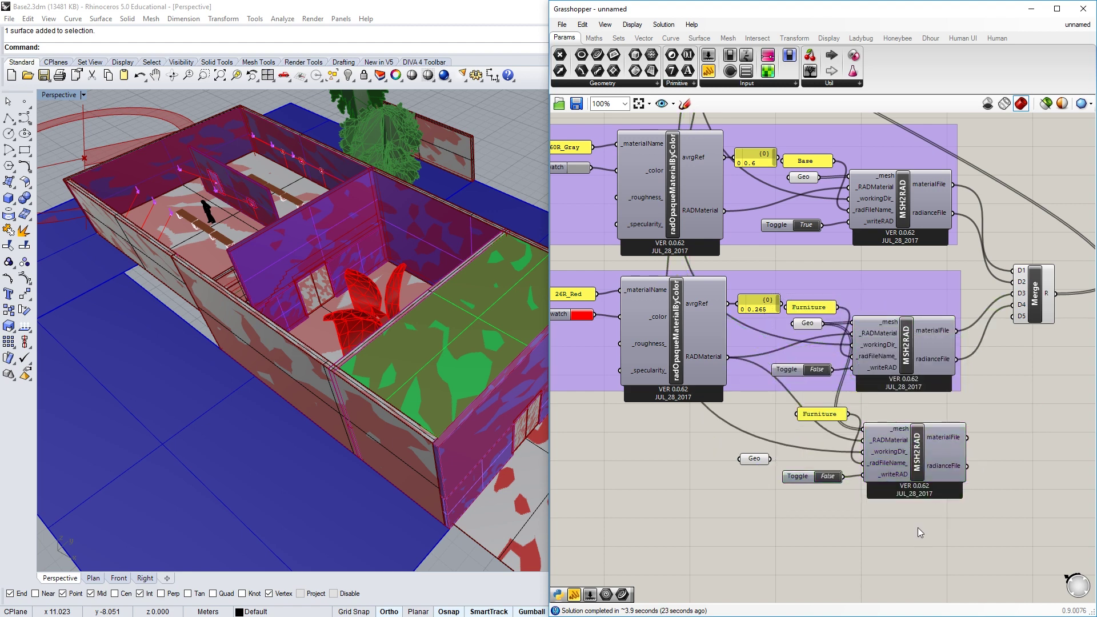
{"action": "left_click_drag", "start_coordinate": [967, 437], "coordinate": [1013, 316]}
{"action": "left_click_drag", "start_coordinate": [968, 466], "coordinate": [1013, 322]}
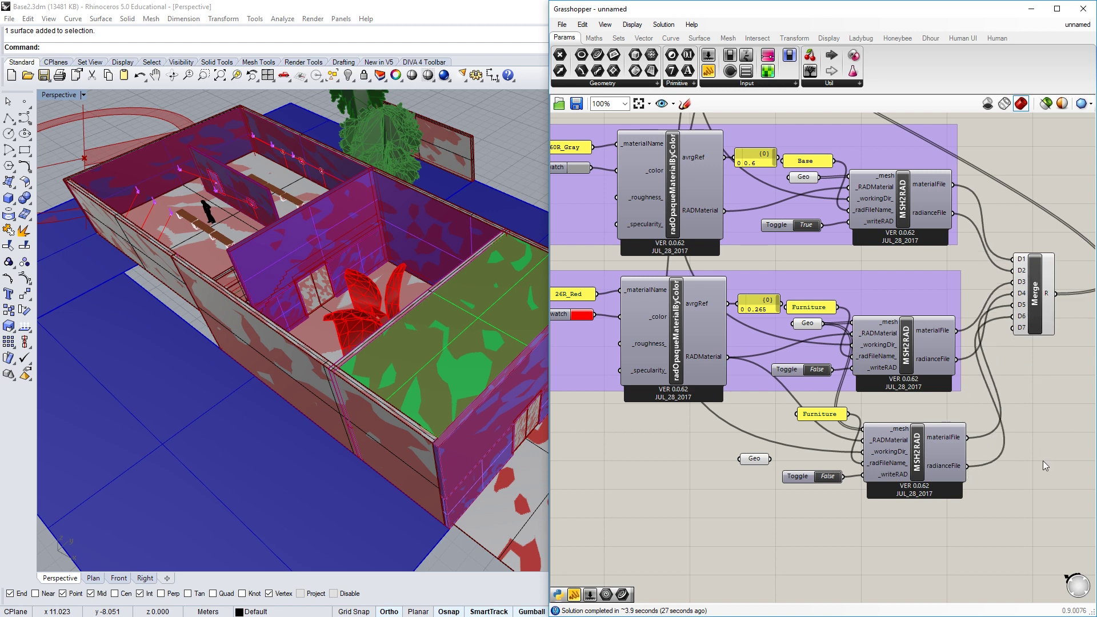
Rename the copied panel to Skylight and connect the skylight Geo to the new MSH2RAD's _mesh
{"action": "double_click", "coordinate": [837, 416]}
{"action": "type", "text": "Skylight"}
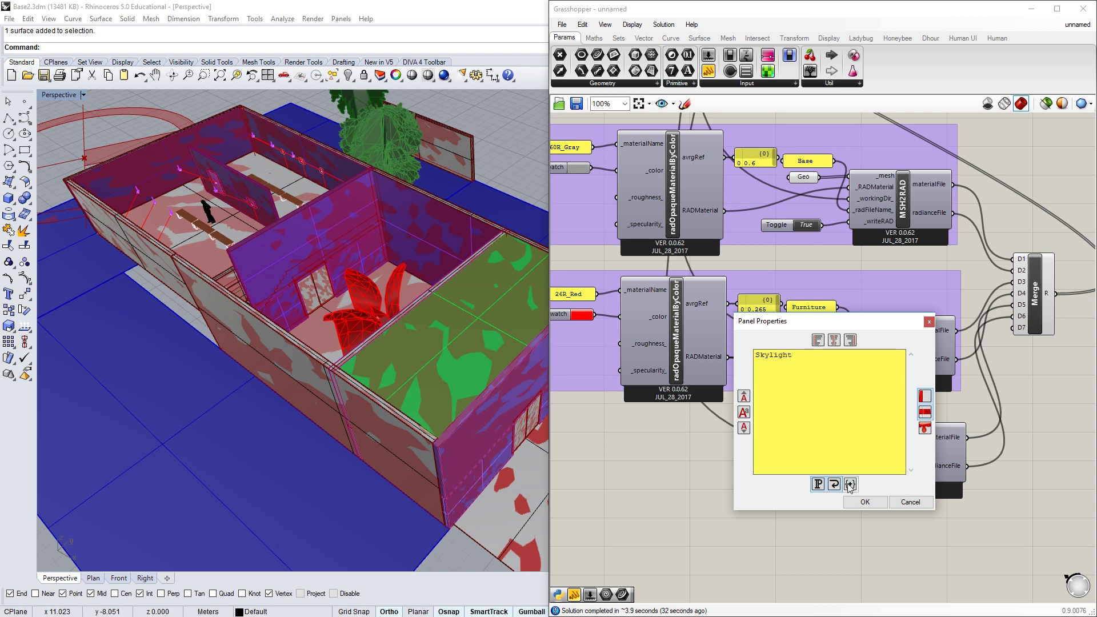
{"action": "left_click", "coordinate": [865, 502]}
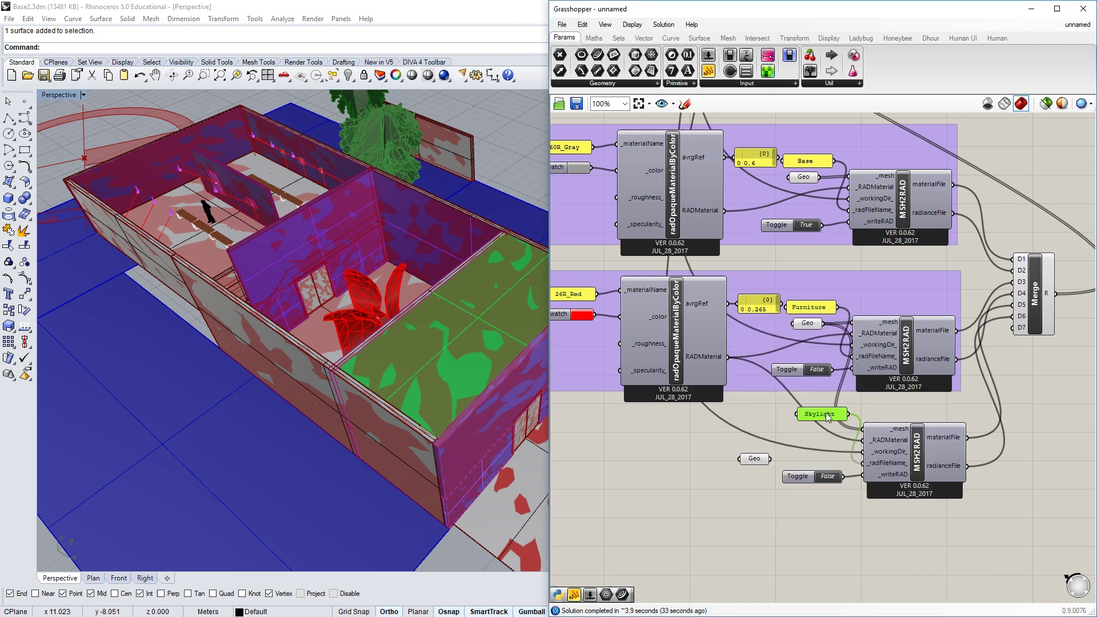
{"action": "left_click_drag", "start_coordinate": [829, 425], "coordinate": [813, 486]}
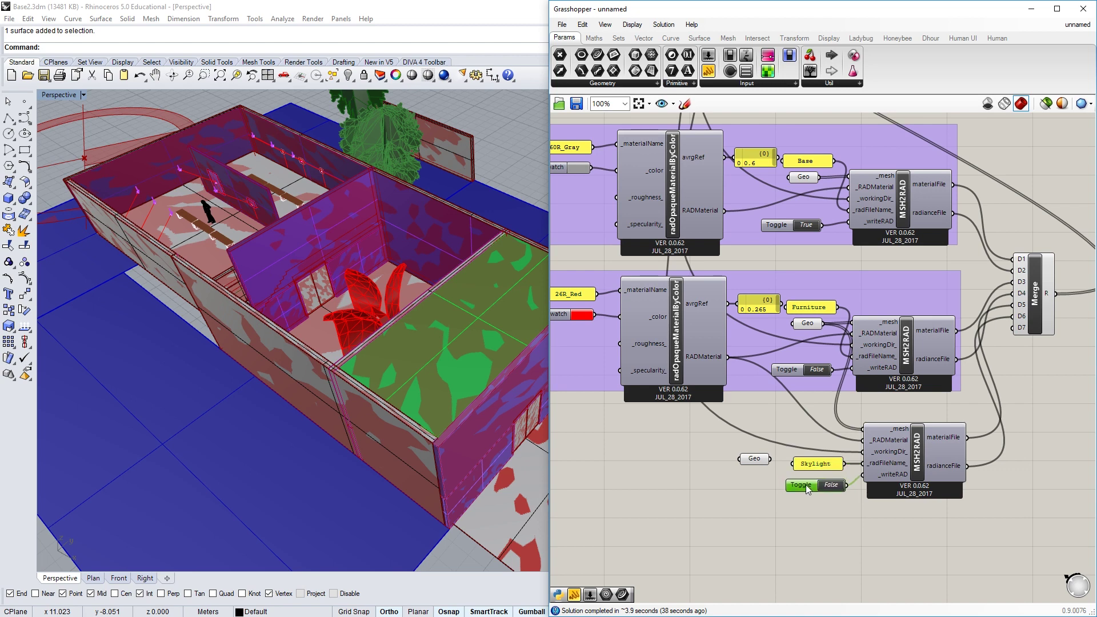
{"action": "left_click_drag", "start_coordinate": [754, 459], "coordinate": [774, 425]}
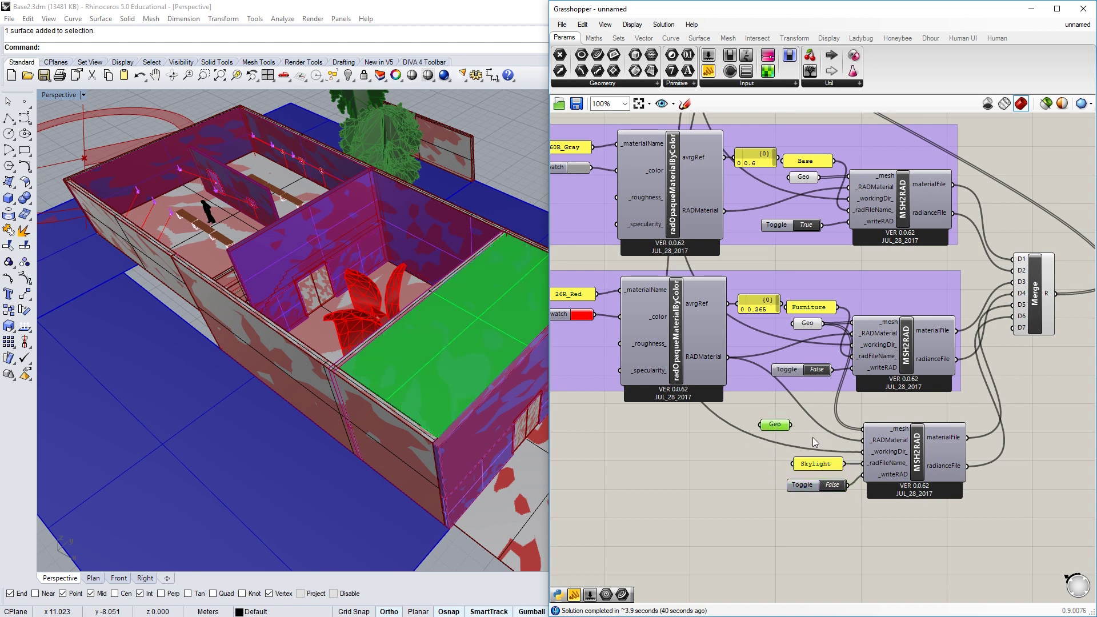
{"action": "left_click_drag", "start_coordinate": [792, 425], "coordinate": [863, 429]}
{"action": "left_click_drag", "start_coordinate": [781, 428], "coordinate": [830, 430]}
{"action": "right_click_drag", "start_coordinate": [815, 475], "coordinate": [847, 457]}
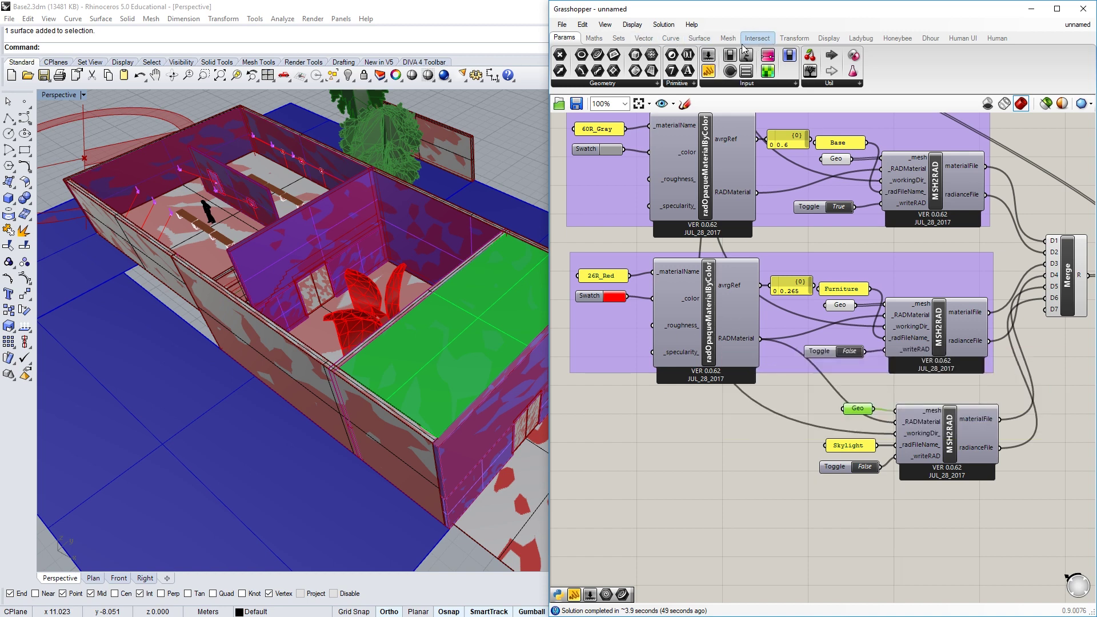
{"action": "left_click", "coordinate": [1057, 9]}
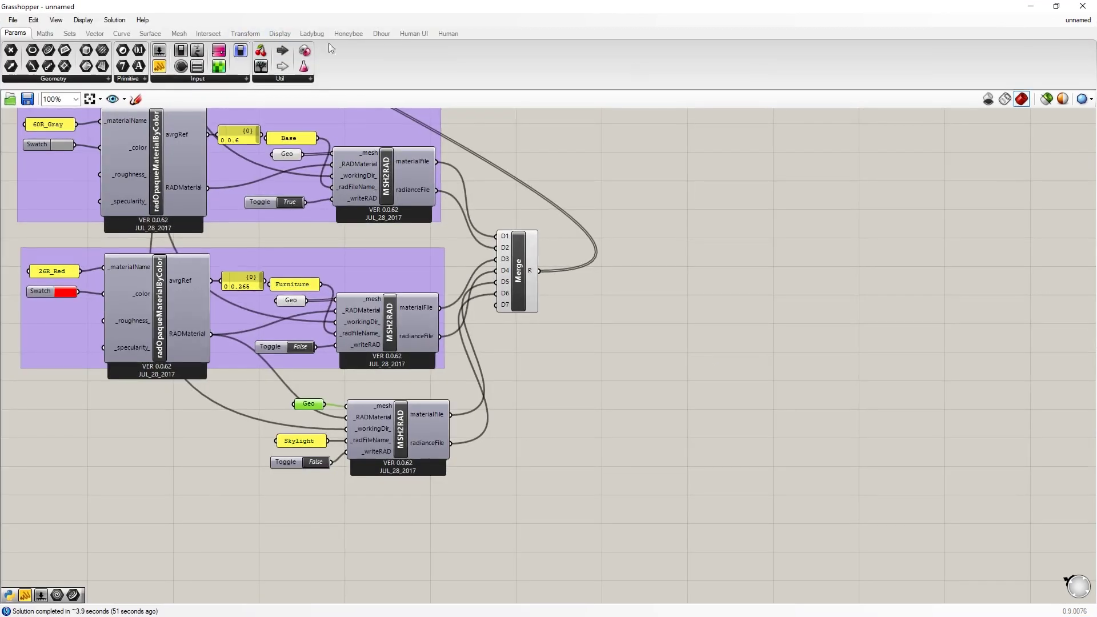
Place a radGlassMaterialByColor component from Honeybee's Daylight Materials on the canvas
{"action": "left_click", "coordinate": [348, 33]}
{"action": "left_click", "coordinate": [212, 79]}
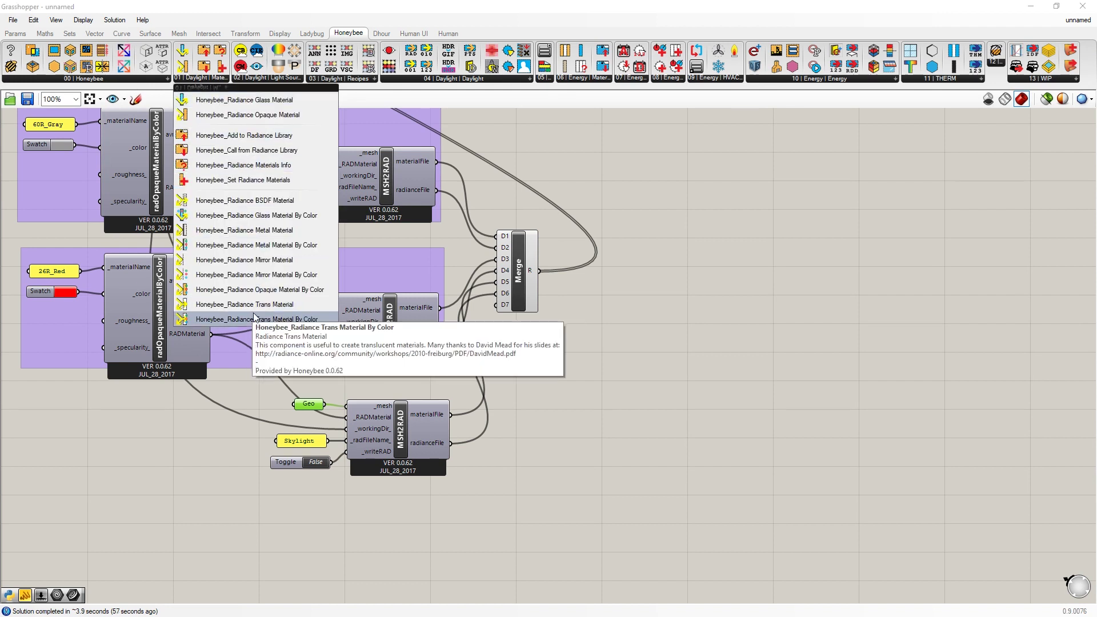
{"action": "left_click", "coordinate": [276, 216]}
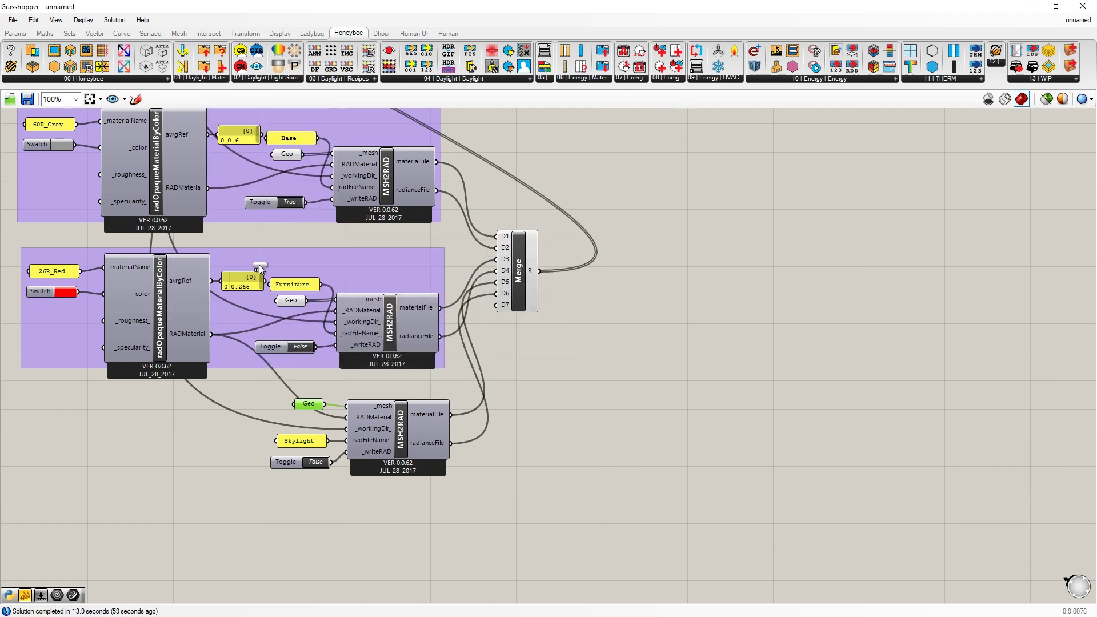
{"action": "left_click", "coordinate": [166, 472]}
{"action": "left_click", "coordinate": [169, 483]}
{"action": "scroll", "coordinate": [79, 377], "scroll_direction": "down", "scroll_amount": 1}
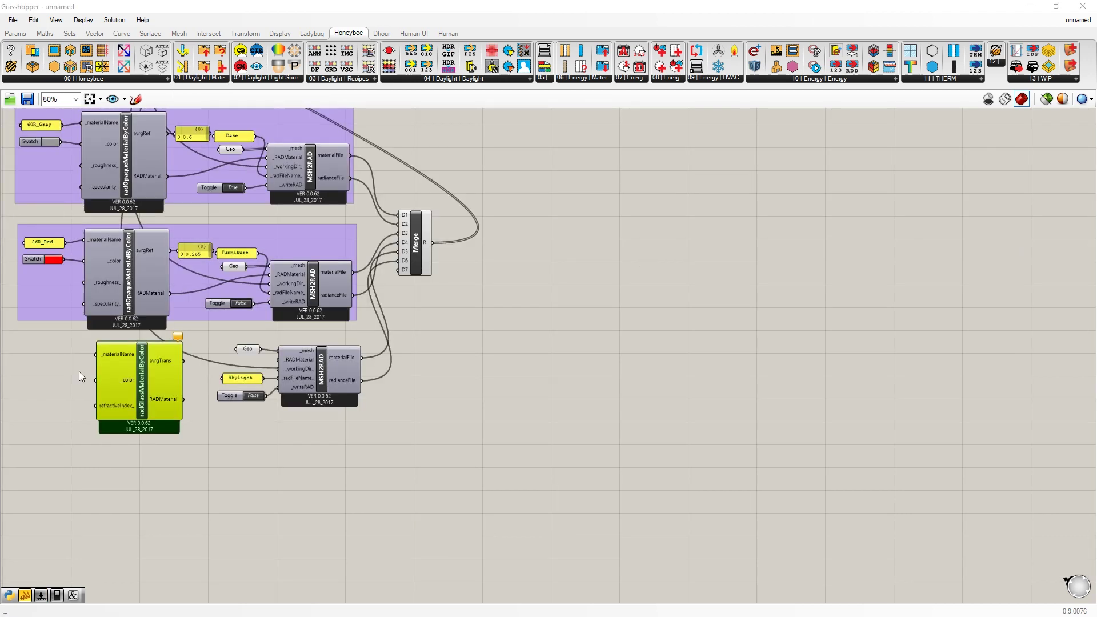
{"action": "left_click", "coordinate": [56, 402]}
{"action": "right_click_drag", "start_coordinate": [64, 430], "coordinate": [134, 408]}
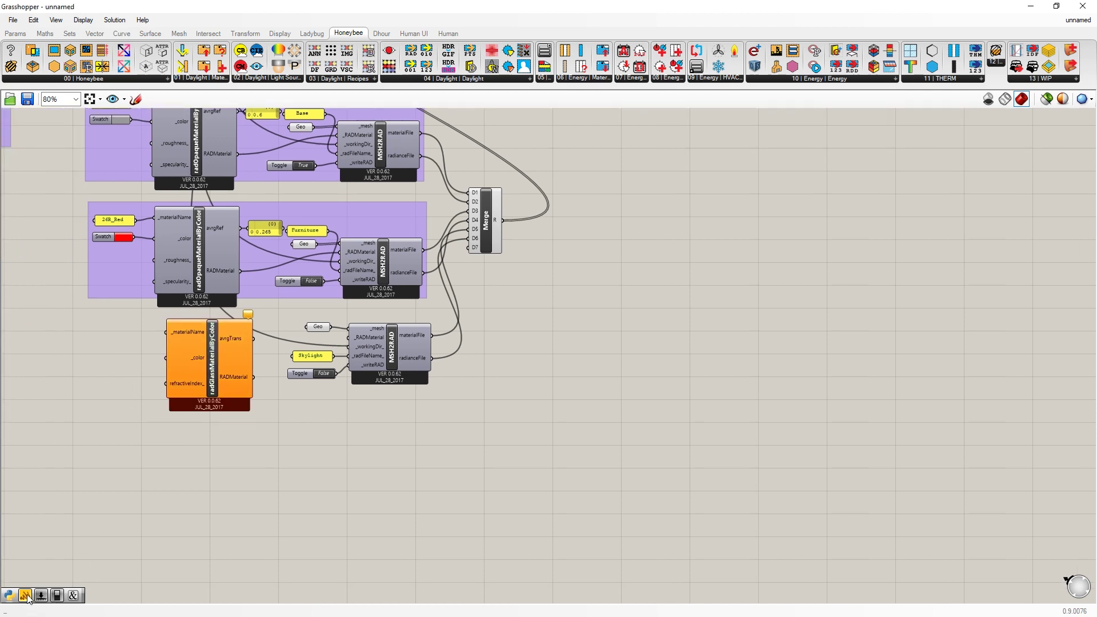
Add a panel displaying the glass component's avrgTrans output
{"action": "left_click_drag", "start_coordinate": [26, 600], "coordinate": [301, 455]}
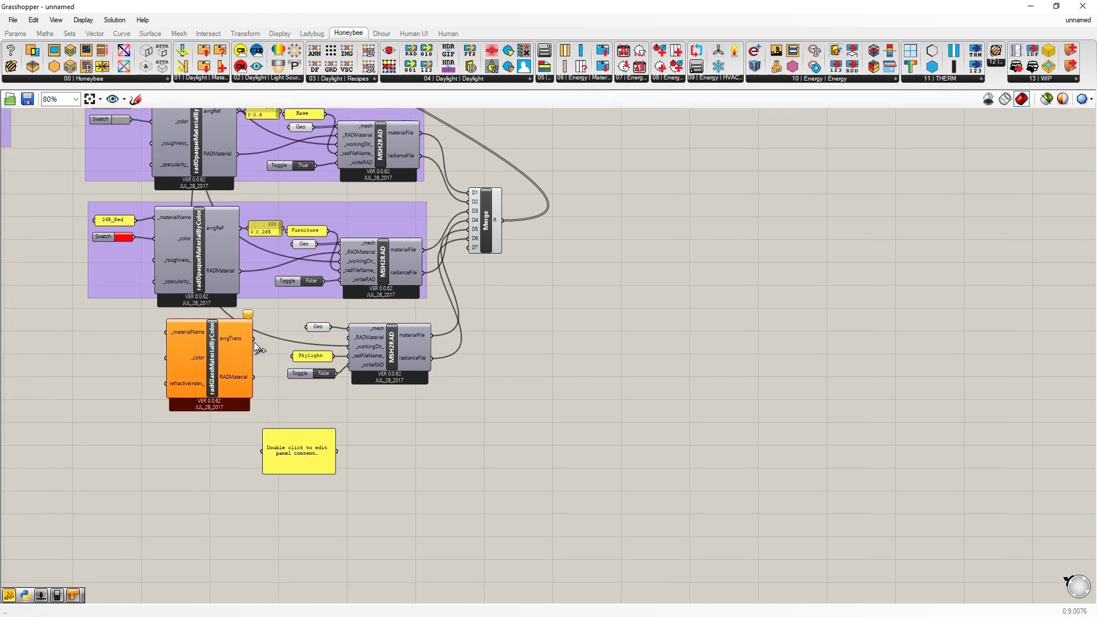
{"action": "left_click_drag", "start_coordinate": [253, 338], "coordinate": [262, 452]}
{"action": "scroll", "coordinate": [220, 387], "scroll_direction": "up", "scroll_amount": 5}
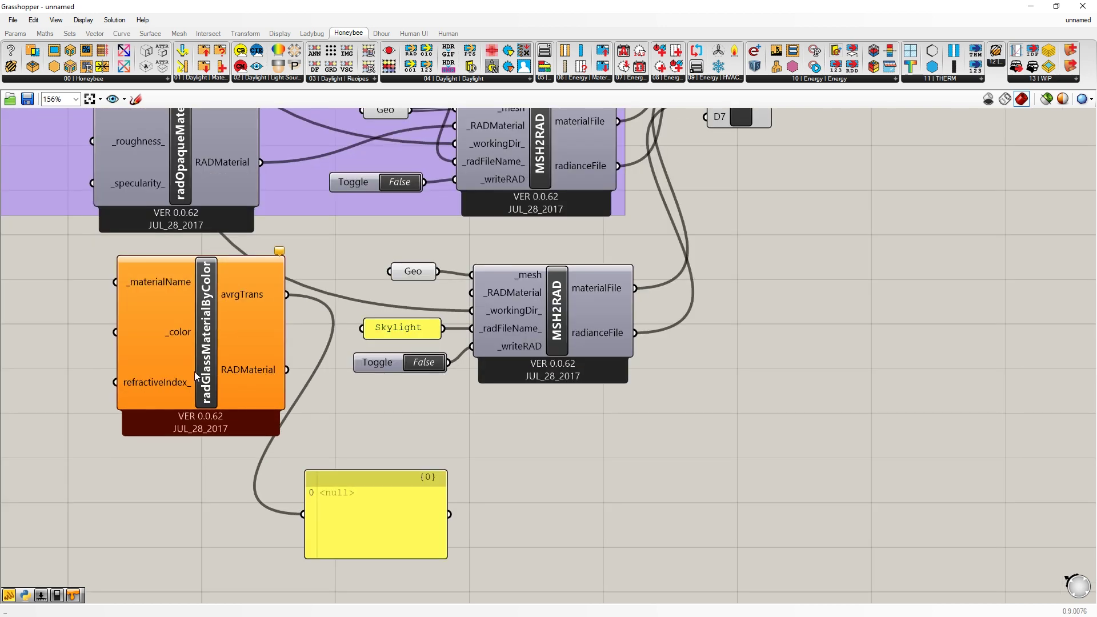
{"action": "right_click_drag", "start_coordinate": [195, 372], "coordinate": [381, 383]}
Name the material with a 'Sky_glass' text panel wired to _materialName
{"action": "left_click_drag", "start_coordinate": [9, 597], "coordinate": [205, 275]}
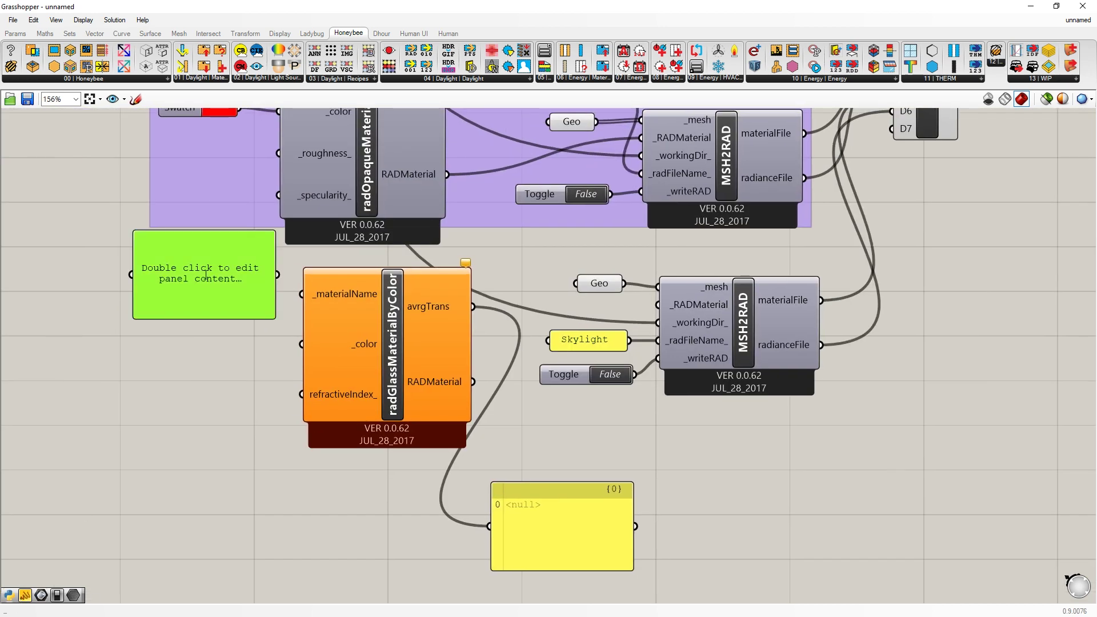
{"action": "double_click", "coordinate": [206, 275]}
{"action": "type", "text": "Sky_glass"}
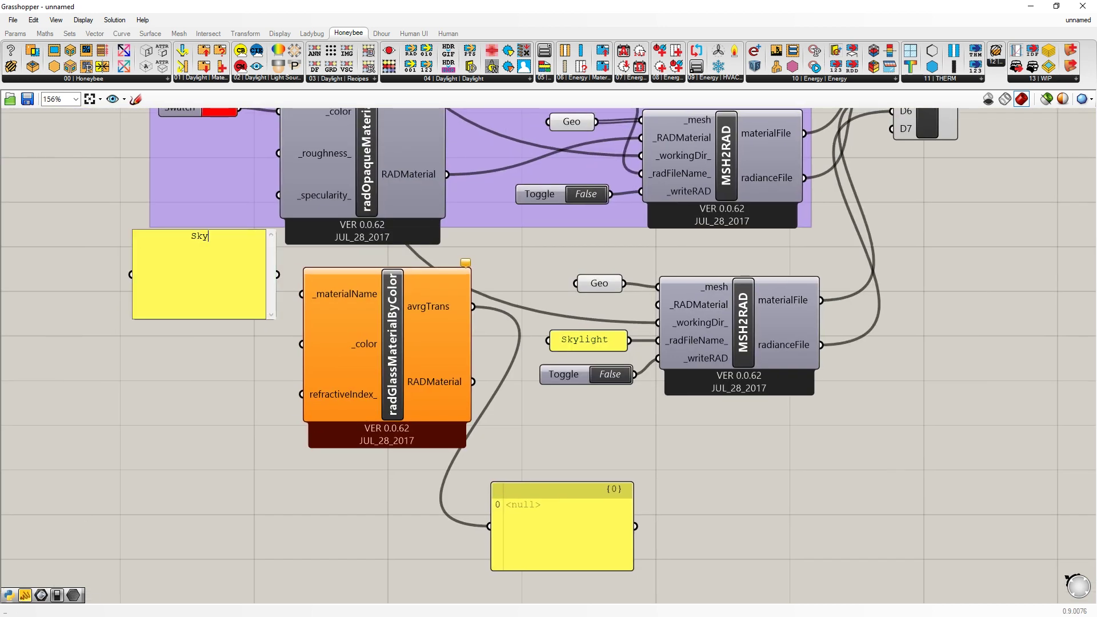
{"action": "left_click", "coordinate": [289, 276]}
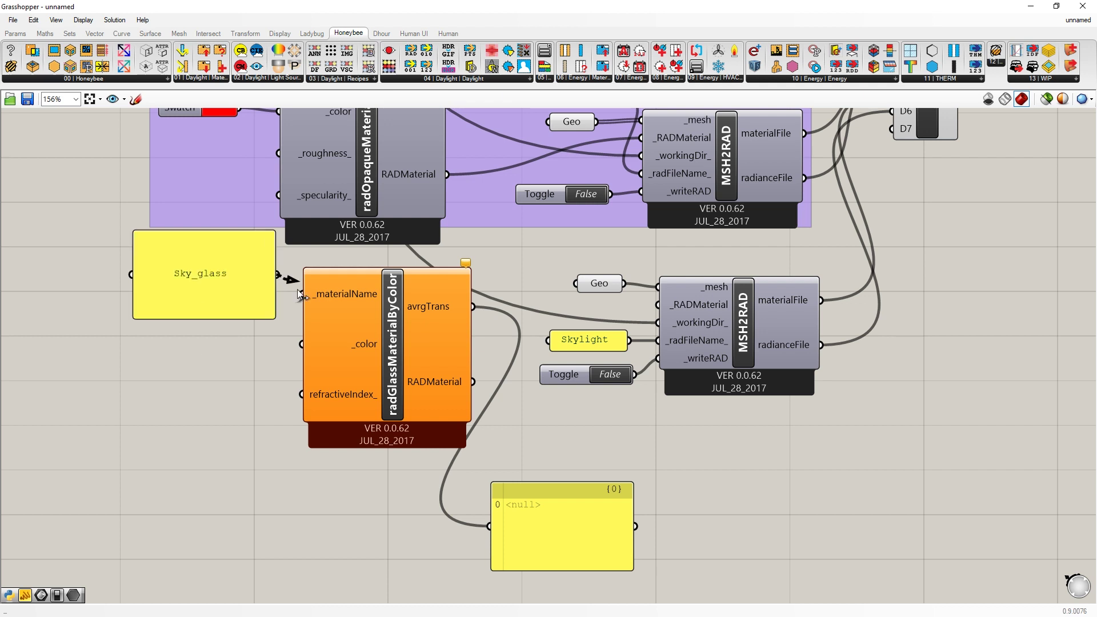
{"action": "left_click_drag", "start_coordinate": [298, 296], "coordinate": [302, 294]}
{"action": "left_click_drag", "start_coordinate": [134, 318], "coordinate": [207, 275]}
{"action": "double_click", "coordinate": [218, 348]}
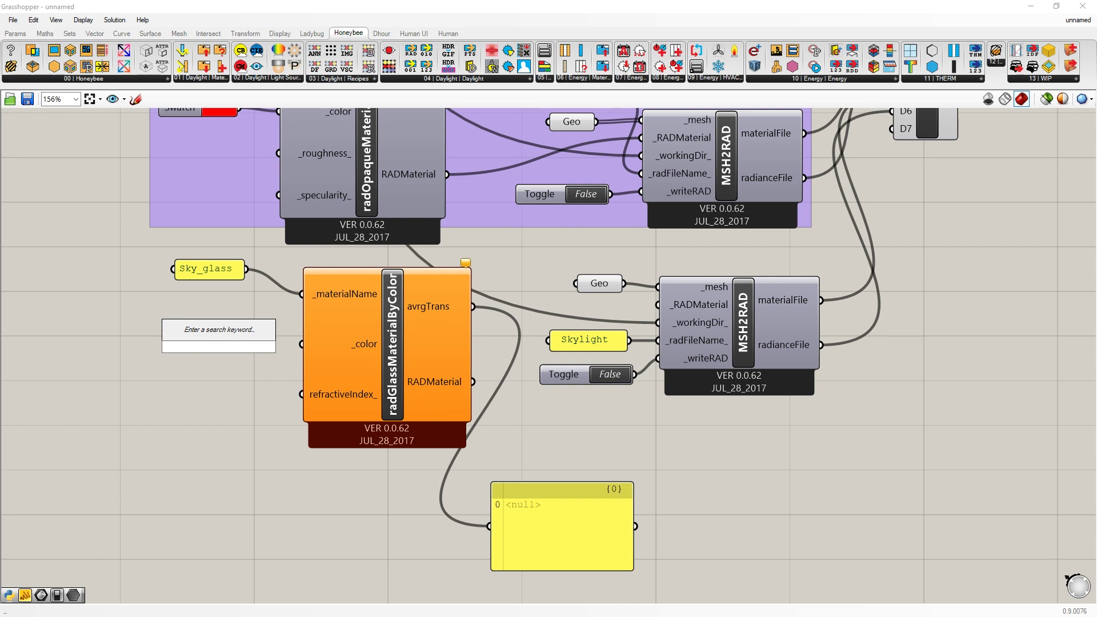
Add a Colour Swatch via 'colo' search and wire it to the glass _color input
{"action": "type", "text": "colo"}
{"action": "key", "text": "Up"}
{"action": "key", "text": "Return"}
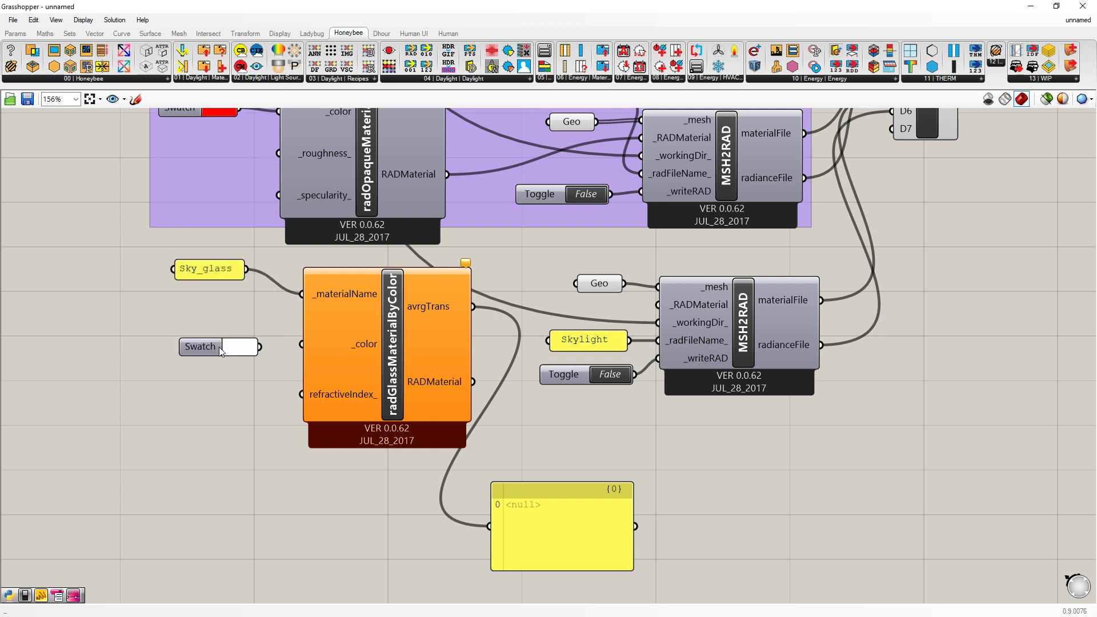
{"action": "left_click_drag", "start_coordinate": [219, 347], "coordinate": [303, 345]}
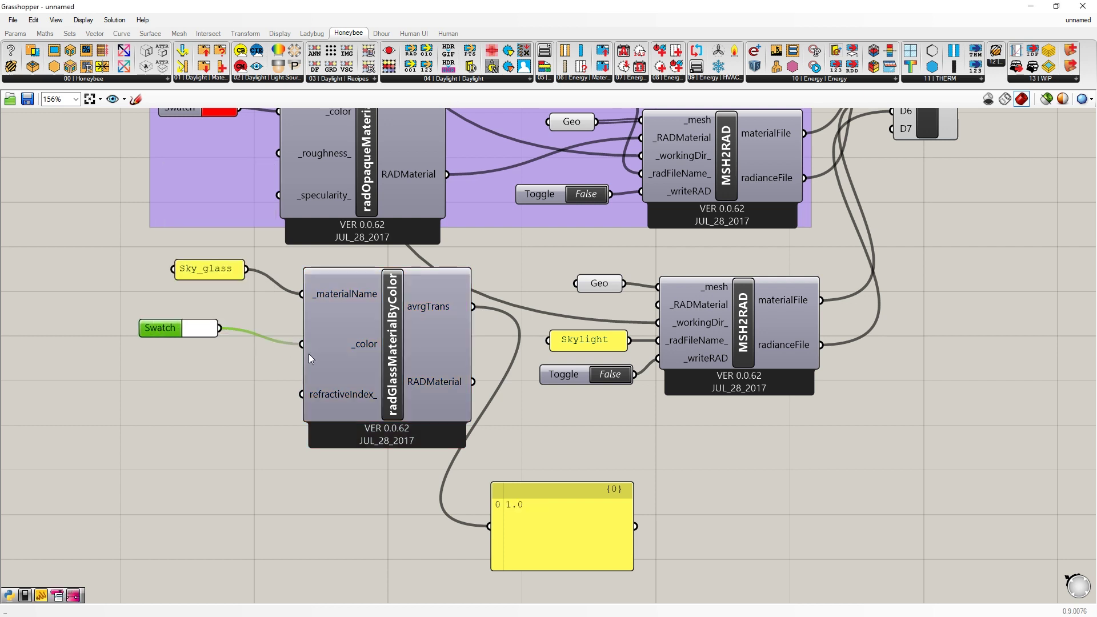
{"action": "left_click_drag", "start_coordinate": [202, 331], "coordinate": [228, 342]}
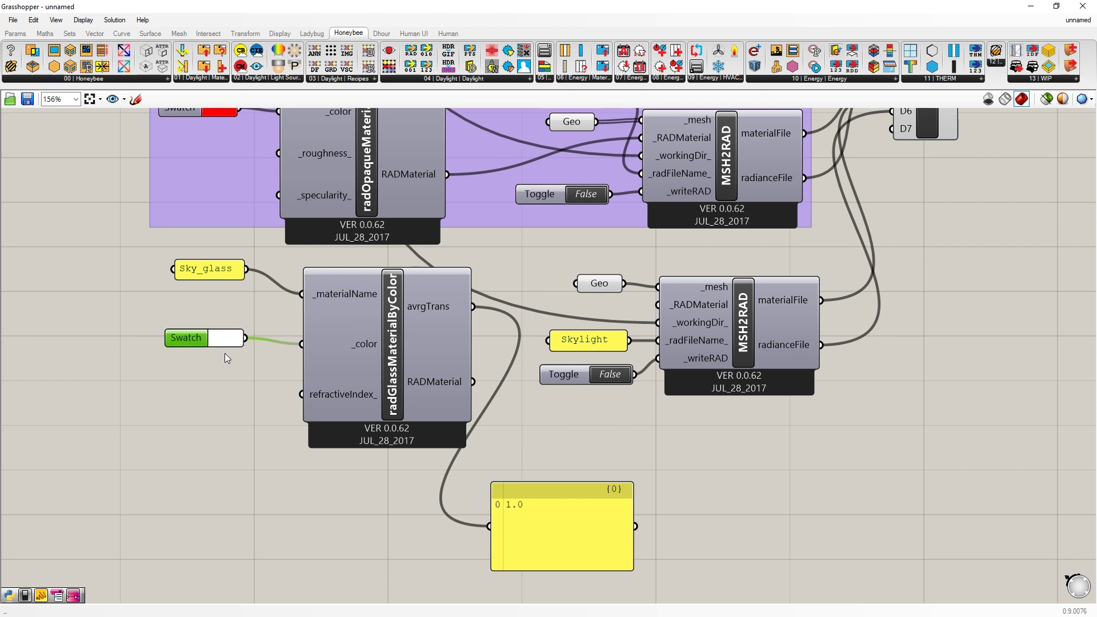
{"action": "left_click_drag", "start_coordinate": [559, 520], "coordinate": [580, 490]}
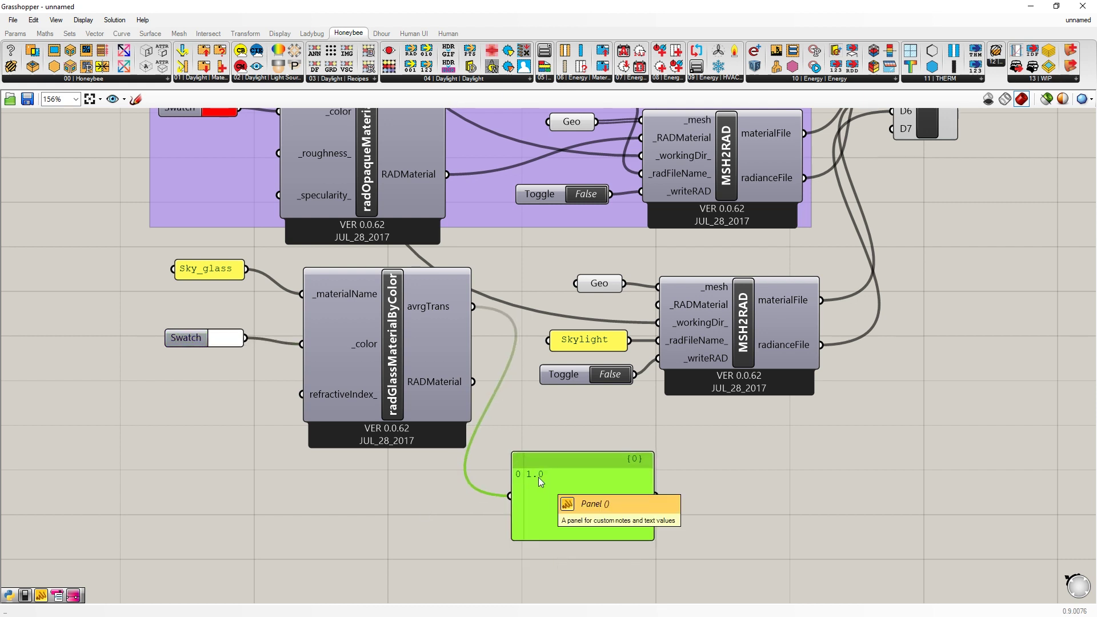
Set the swatch to grey, dropping average transmittance from 1.0 to about 0.596
{"action": "left_click", "coordinate": [229, 341]}
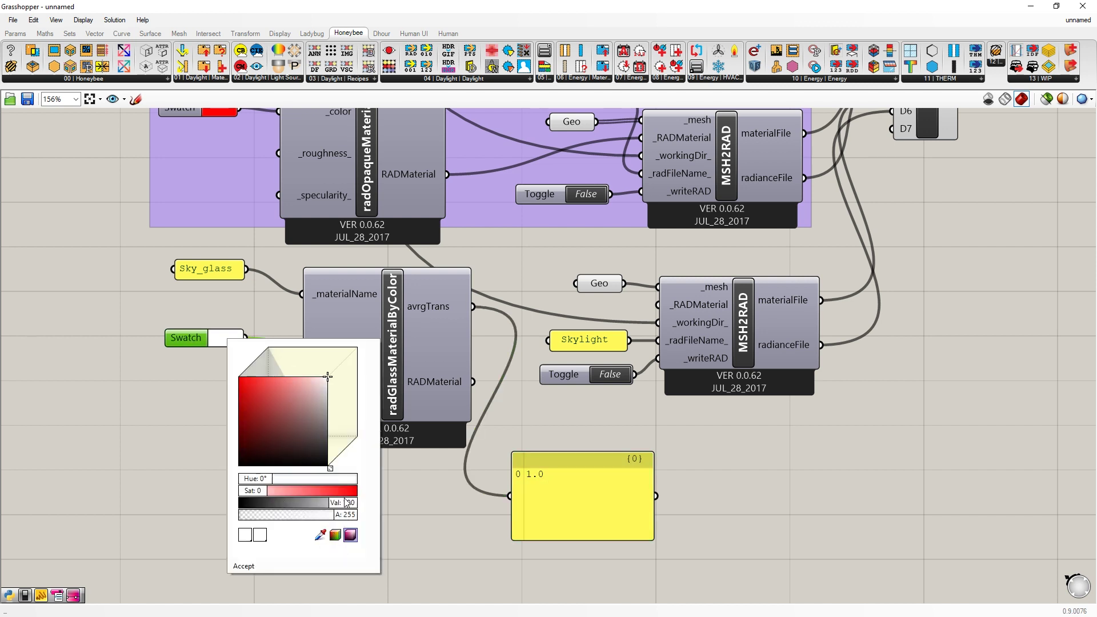
{"action": "left_click_drag", "start_coordinate": [351, 508], "coordinate": [316, 507]}
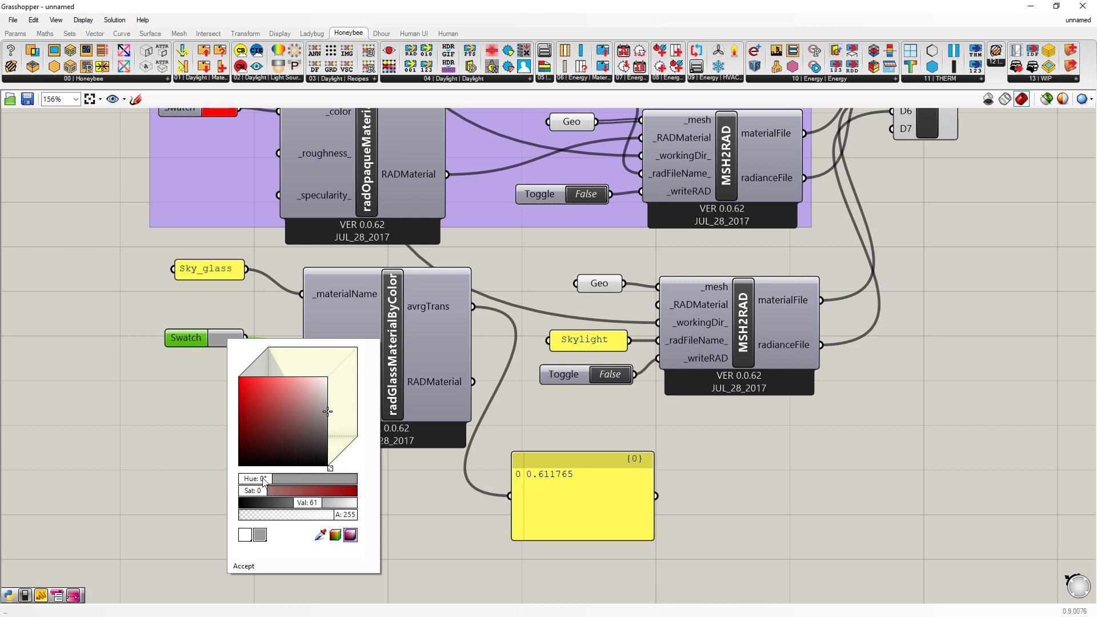
{"action": "left_click_drag", "start_coordinate": [265, 483], "coordinate": [312, 506]}
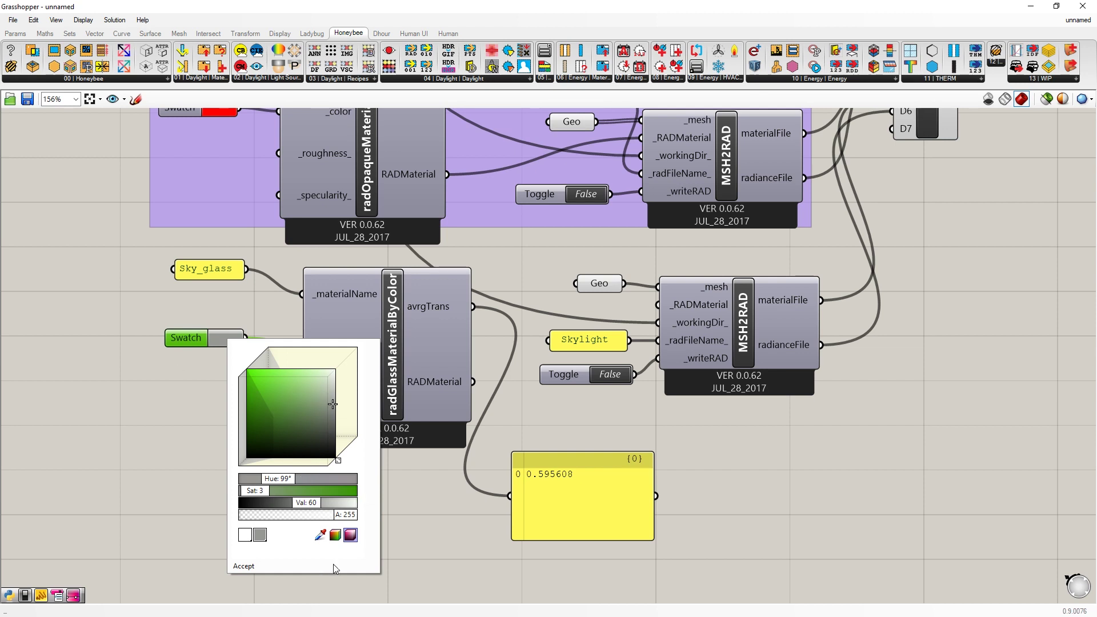
{"action": "left_click", "coordinate": [245, 567]}
{"action": "left_click", "coordinate": [463, 455]}
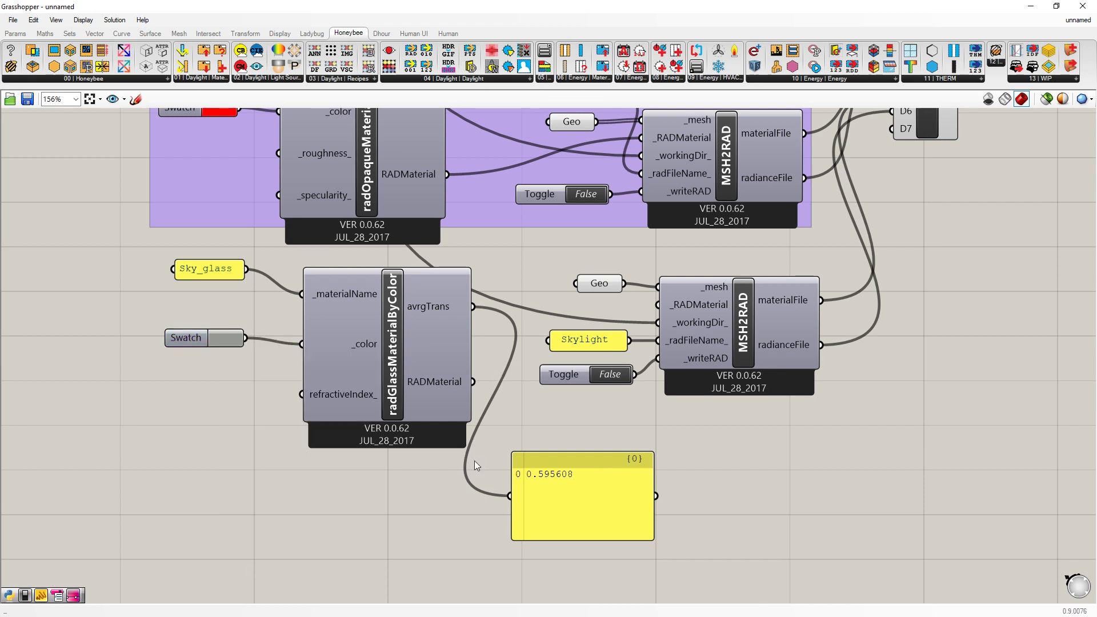
Tidy the swatch and Sky_glass panel, then wire RADMaterial into Skylight MSH2RAD's _RADMaterial
{"action": "mouse_move", "coordinate": [342, 399]}
{"action": "left_click_drag", "start_coordinate": [182, 342], "coordinate": [208, 349]}
{"action": "left_click_drag", "start_coordinate": [200, 269], "coordinate": [217, 279]}
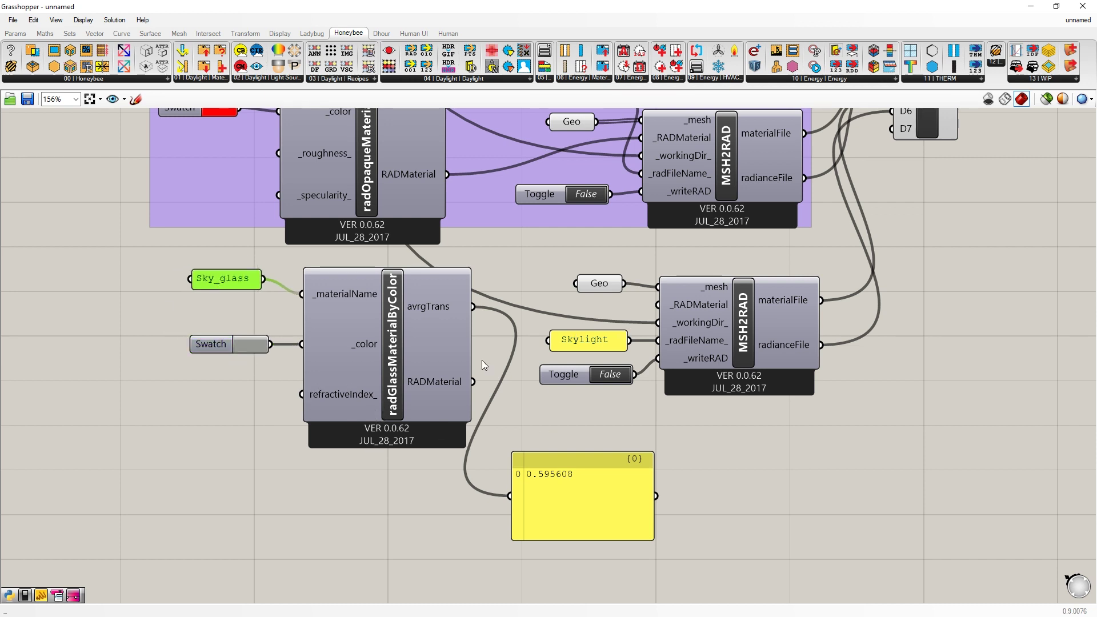
{"action": "left_click_drag", "start_coordinate": [475, 381], "coordinate": [658, 305]}
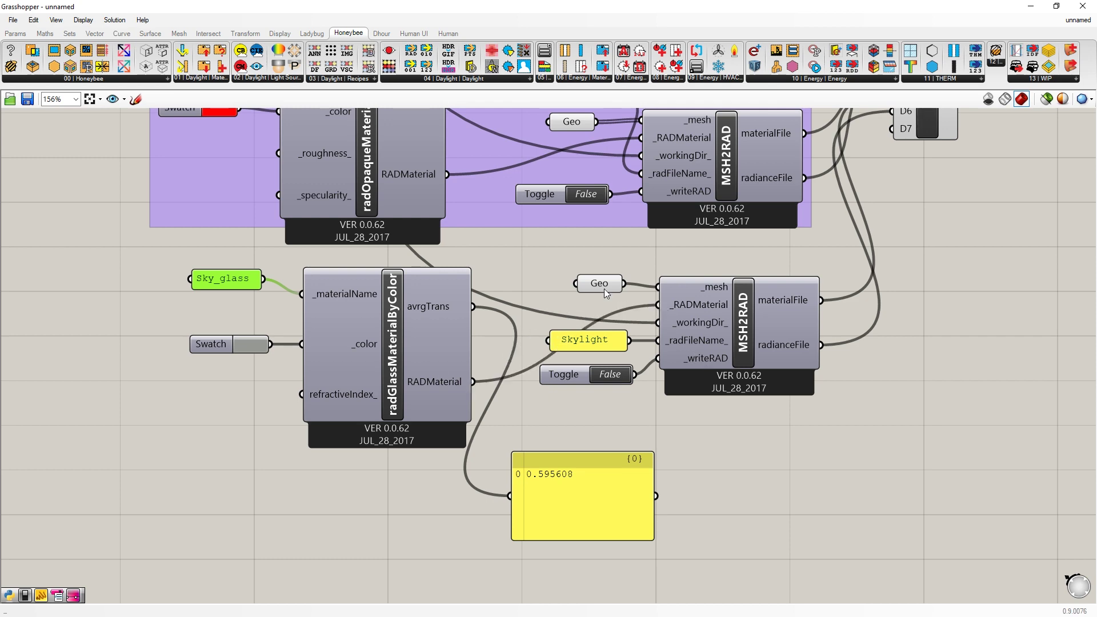
{"action": "scroll", "coordinate": [556, 477], "scroll_direction": "down", "scroll_amount": 5}
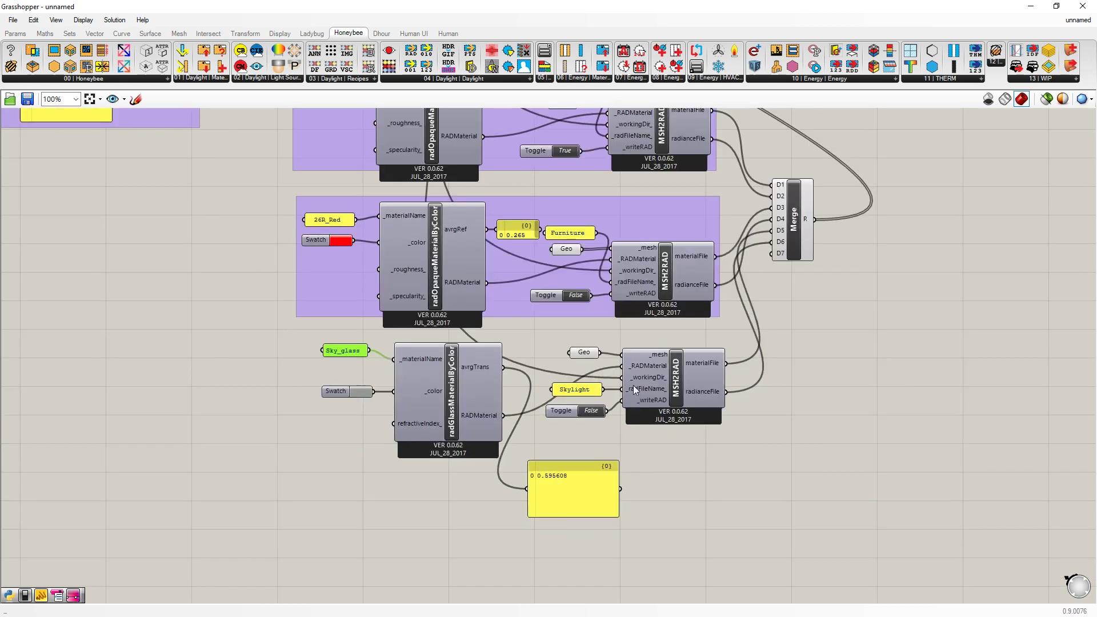
{"action": "scroll", "coordinate": [557, 464], "scroll_direction": "up", "scroll_amount": 3}
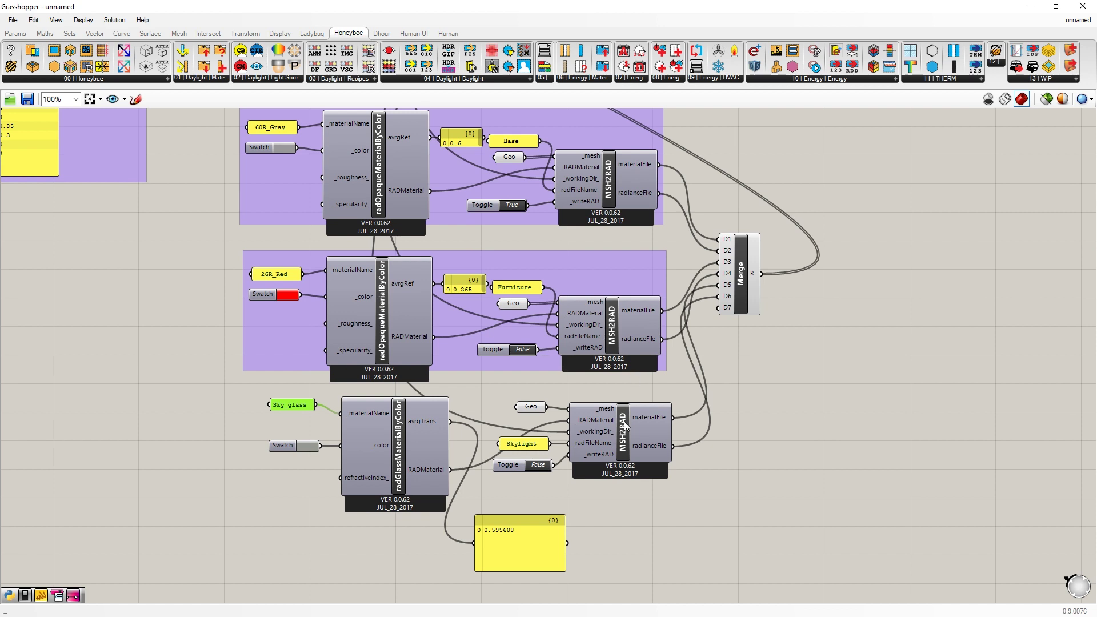
Set the Skylight writeRAD toggle to True and inspect the grey-skylight render in the ImageViewer
{"action": "double_click", "coordinate": [540, 465]}
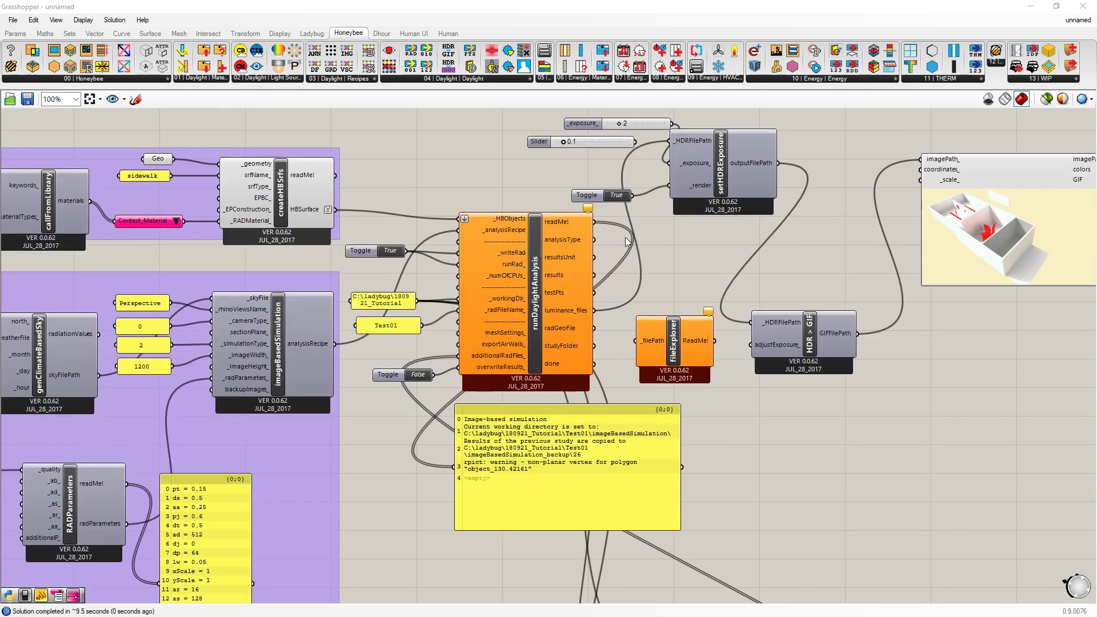
{"action": "scroll", "coordinate": [795, 280], "scroll_direction": "up", "scroll_amount": 6}
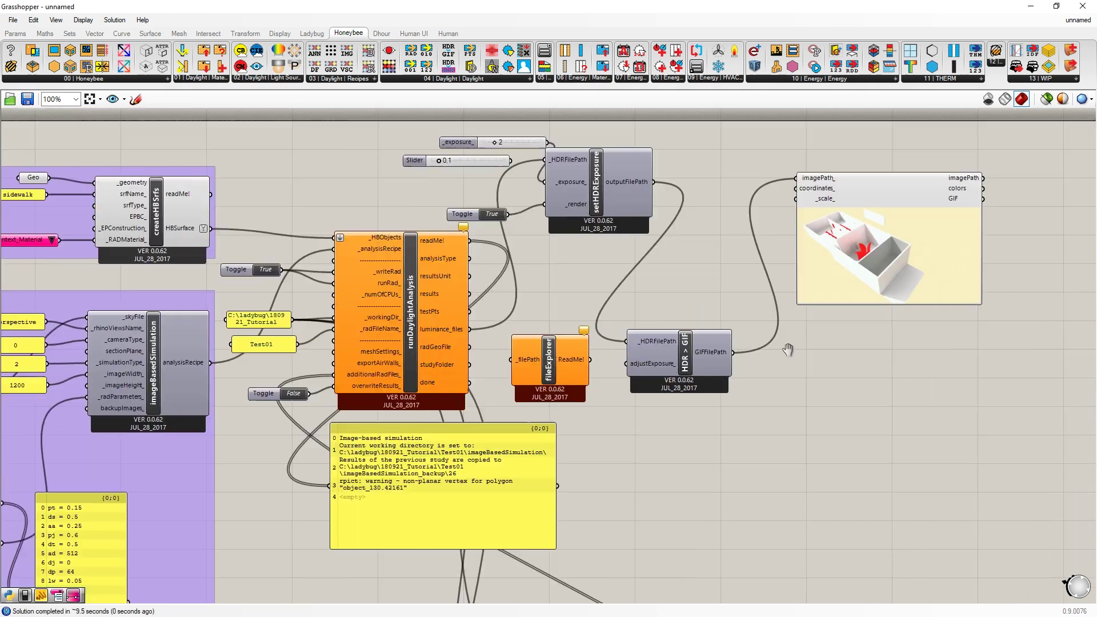
{"action": "scroll", "coordinate": [803, 265], "scroll_direction": "up", "scroll_amount": 4}
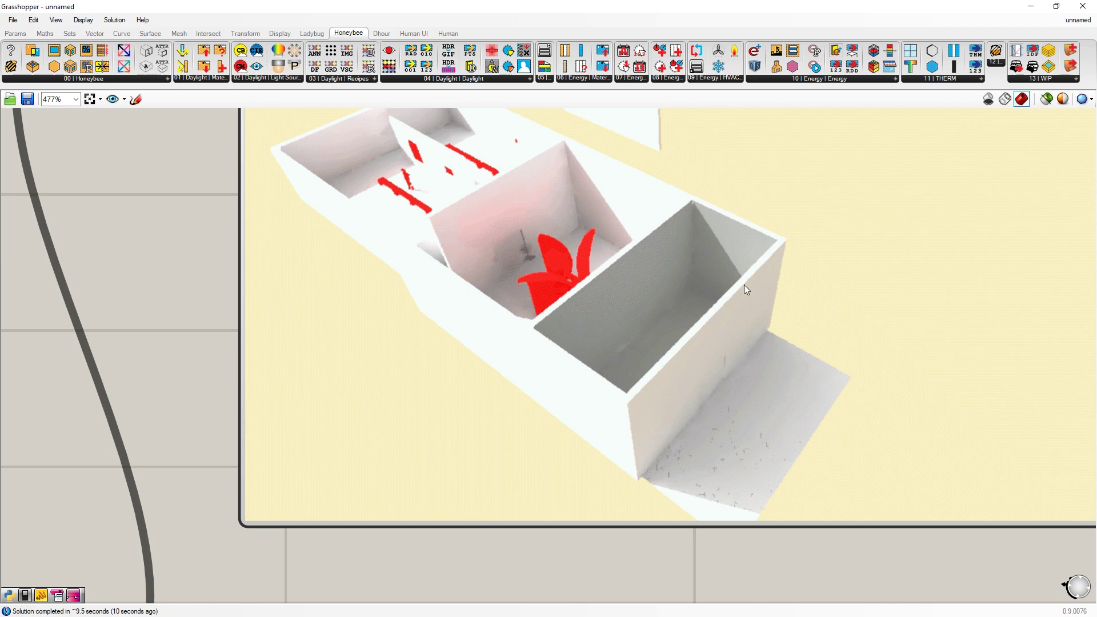
{"action": "scroll", "coordinate": [877, 257], "scroll_direction": "down", "scroll_amount": 6}
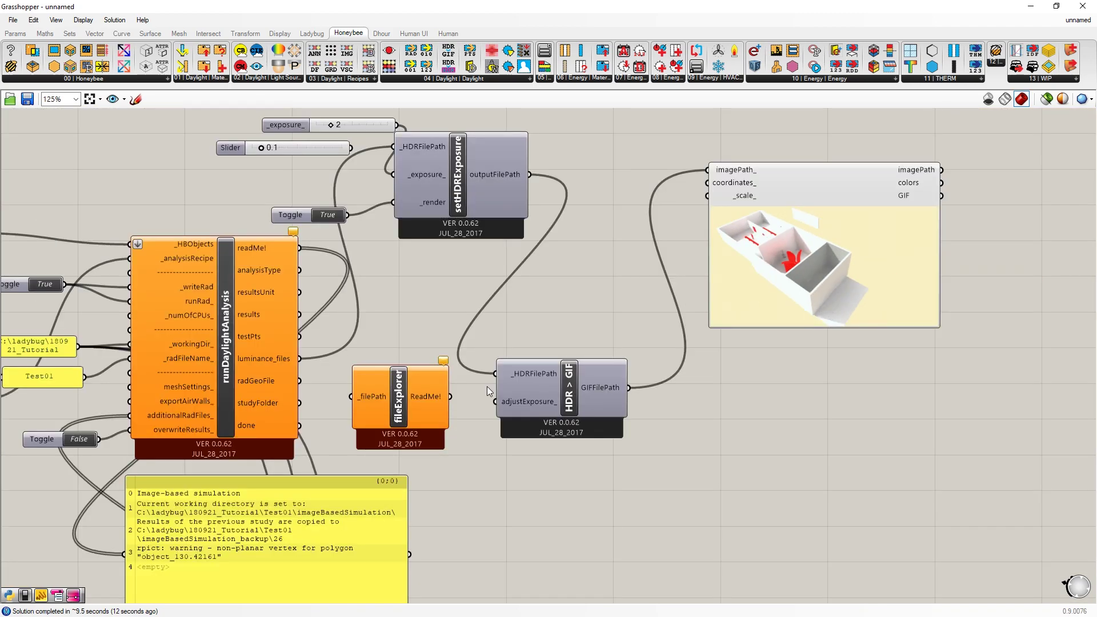
{"action": "right_click_drag", "start_coordinate": [486, 386], "coordinate": [738, 365]}
Switch the runDaylightAnalysis run toggle to False
{"action": "left_click", "coordinate": [304, 262]}
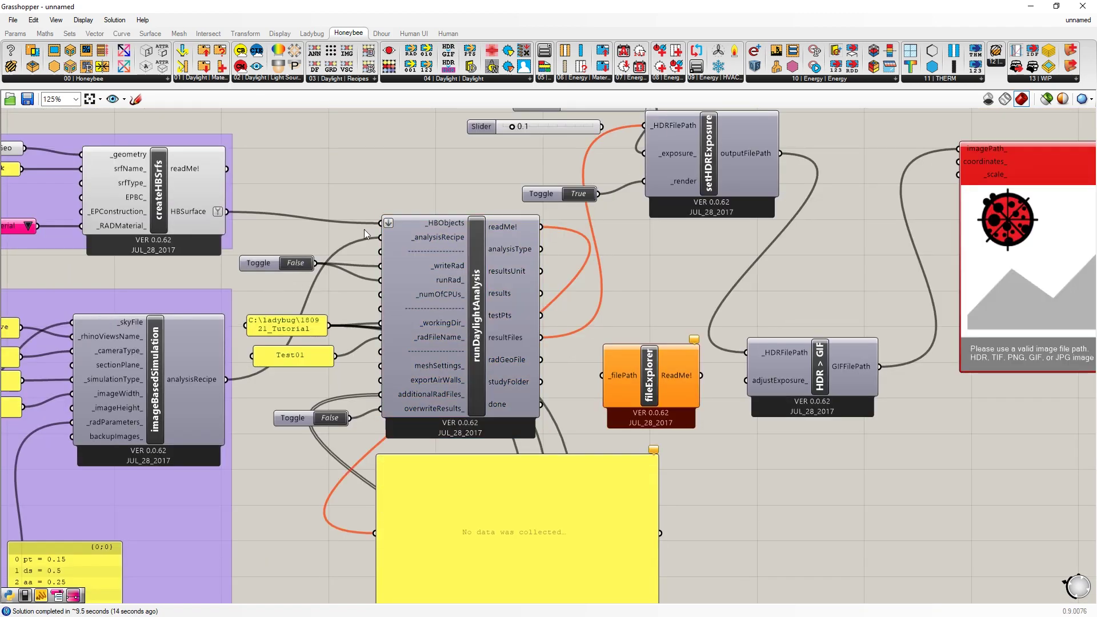
{"action": "scroll", "coordinate": [400, 200], "scroll_direction": "down", "scroll_amount": 5}
{"action": "scroll", "coordinate": [450, 491], "scroll_direction": "up", "scroll_amount": 5}
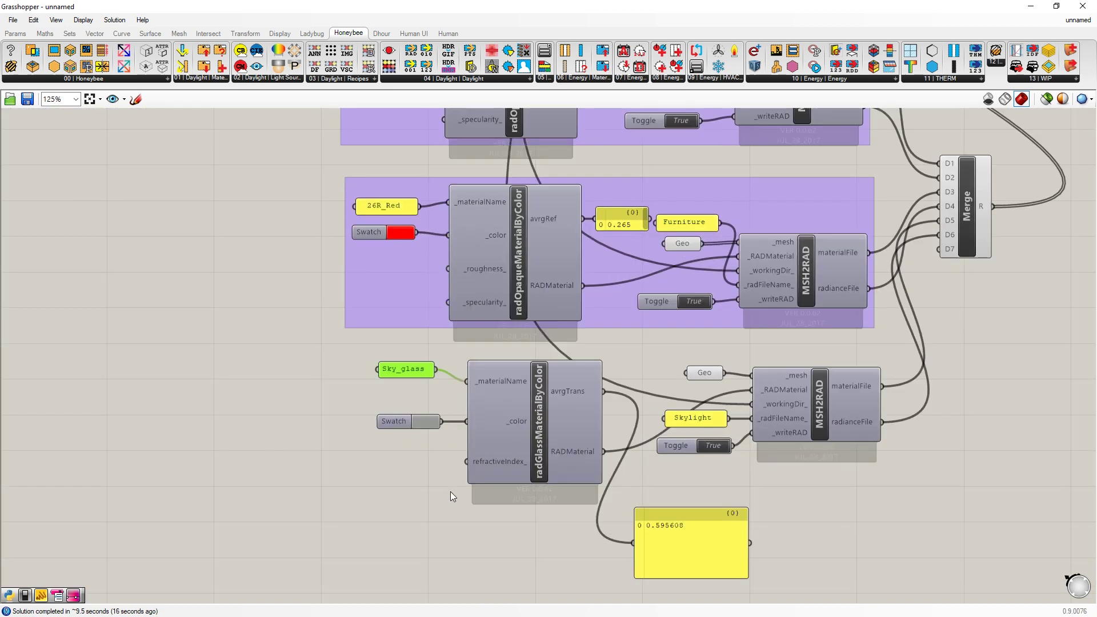
Make the Sky_glass swatch a saturated red (transmittance 0.348373) and view the red-tinted rerender
{"action": "left_click", "coordinate": [425, 421]}
{"action": "left_click", "coordinate": [482, 468]}
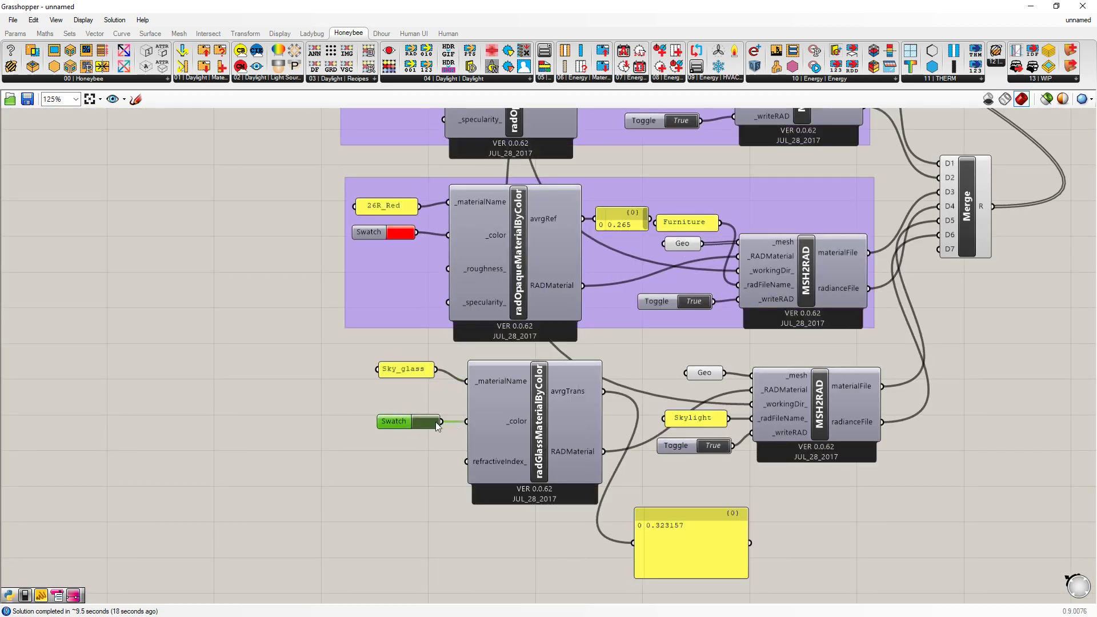
{"action": "left_click", "coordinate": [426, 421]}
{"action": "left_click", "coordinate": [476, 432]}
{"action": "left_click", "coordinate": [420, 421]}
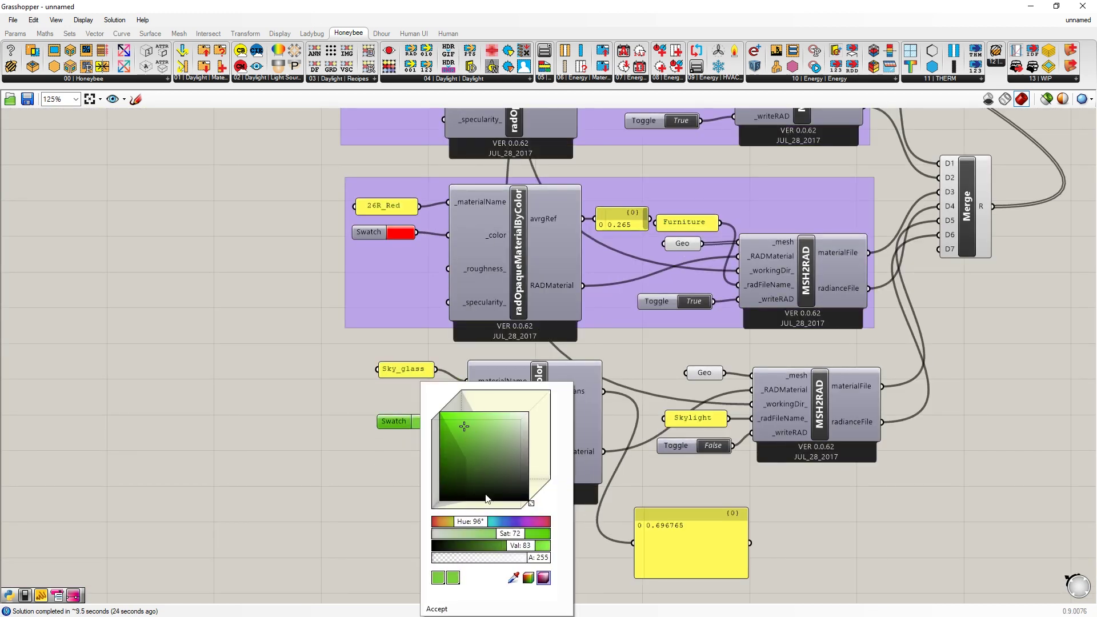
{"action": "left_click_drag", "start_coordinate": [474, 522], "coordinate": [433, 521]}
{"action": "left_click", "coordinate": [445, 450]}
{"action": "left_click_drag", "start_coordinate": [446, 451], "coordinate": [455, 441]}
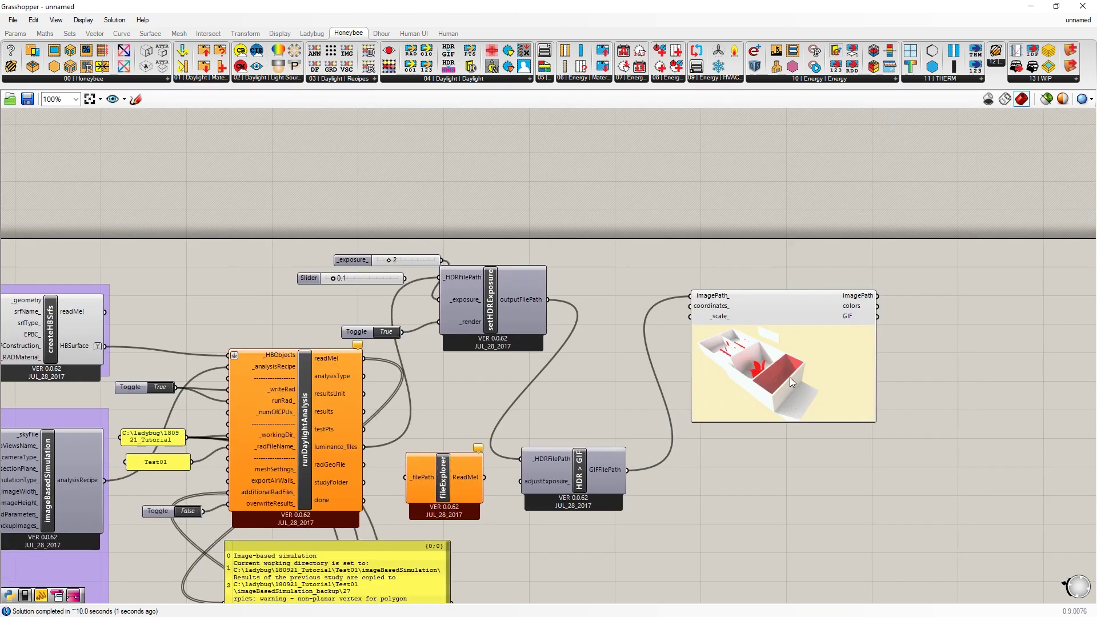
{"action": "scroll", "coordinate": [790, 378], "scroll_direction": "up", "scroll_amount": 3}
{"action": "scroll", "coordinate": [819, 382], "scroll_direction": "up", "scroll_amount": 2}
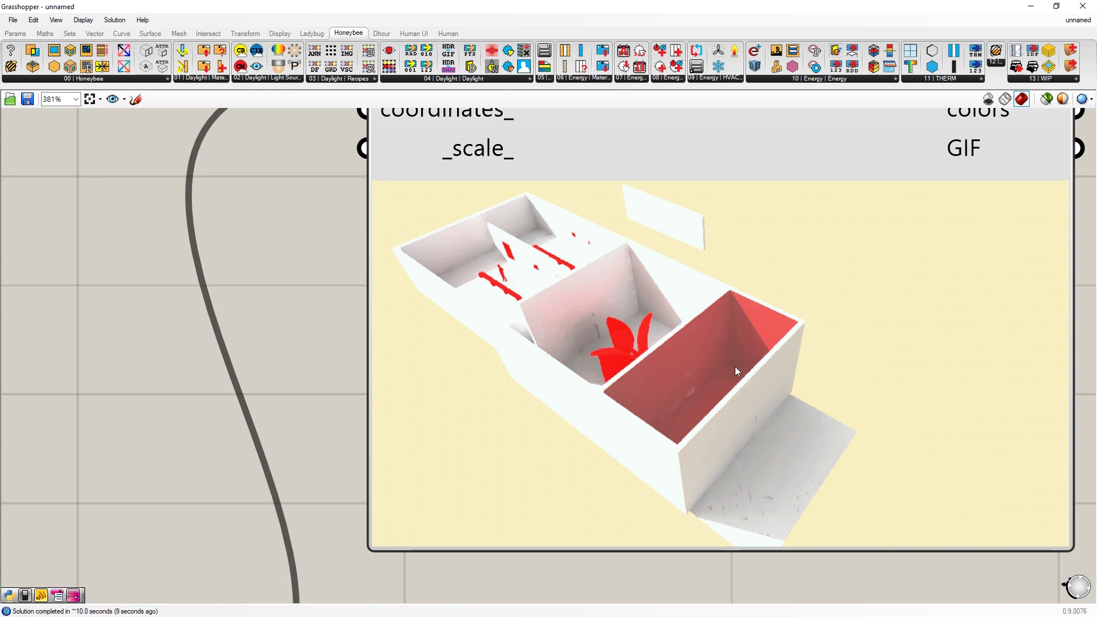
{"action": "scroll", "coordinate": [773, 334], "scroll_direction": "down", "scroll_amount": 3}
{"action": "scroll", "coordinate": [773, 335], "scroll_direction": "down", "scroll_amount": 10}
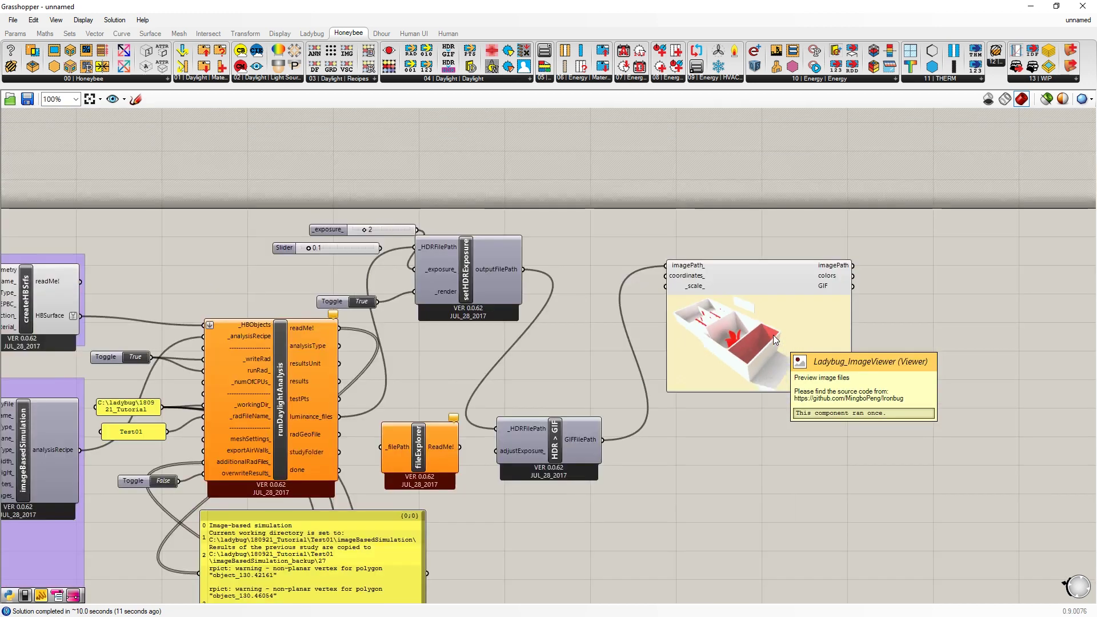
{"action": "scroll", "coordinate": [721, 446], "scroll_direction": "up", "scroll_amount": 1}
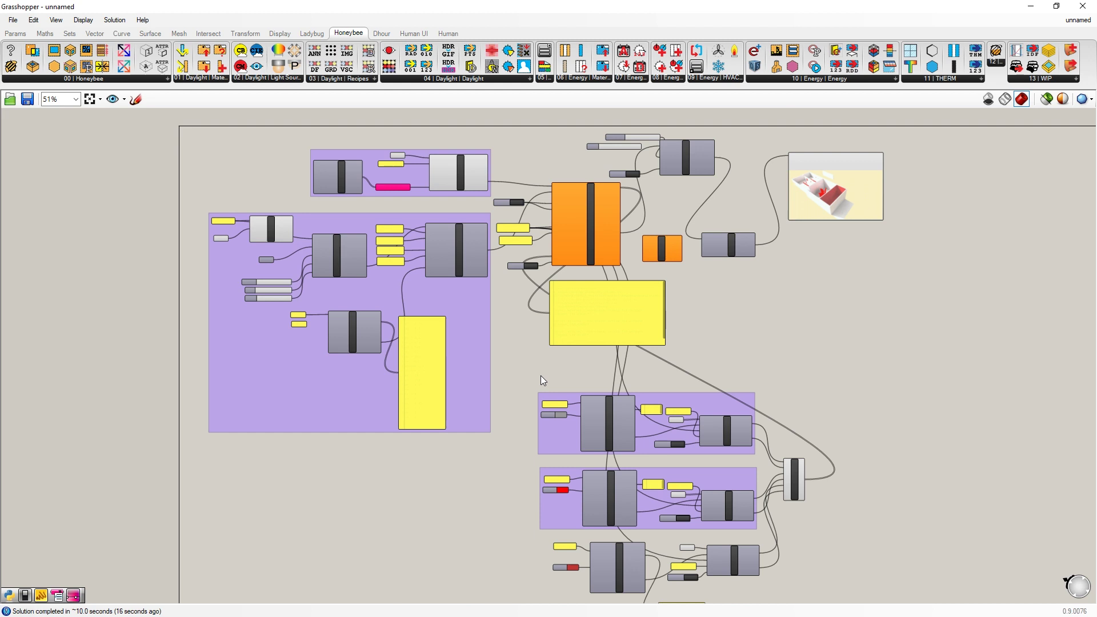
{"action": "scroll", "coordinate": [558, 205], "scroll_direction": "up", "scroll_amount": 3}
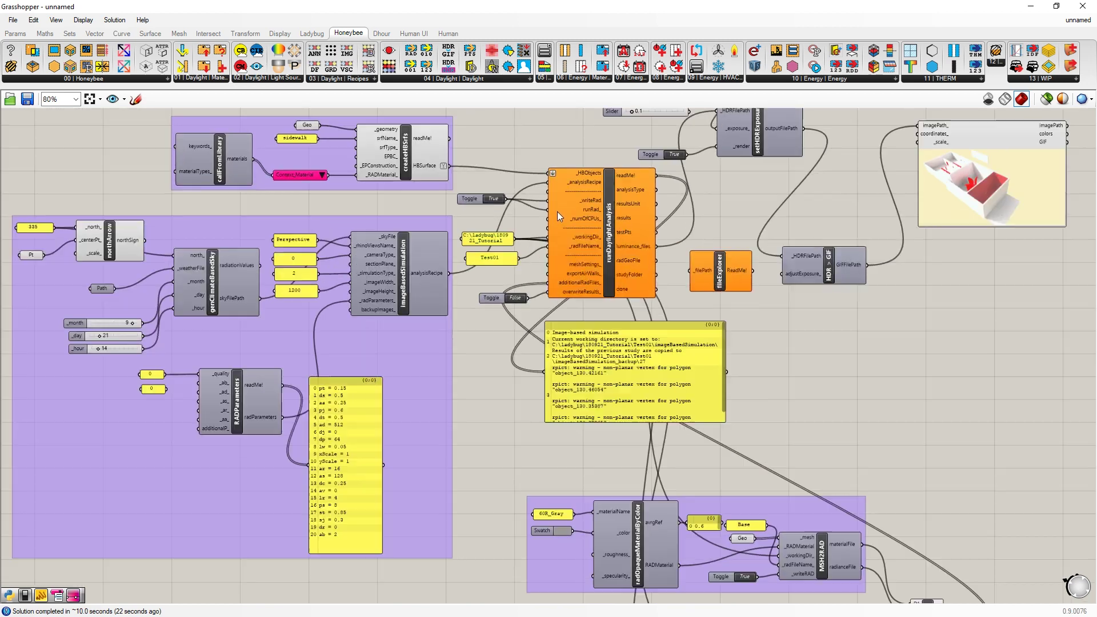
{"action": "right_click_drag", "start_coordinate": [557, 211], "coordinate": [575, 248]}
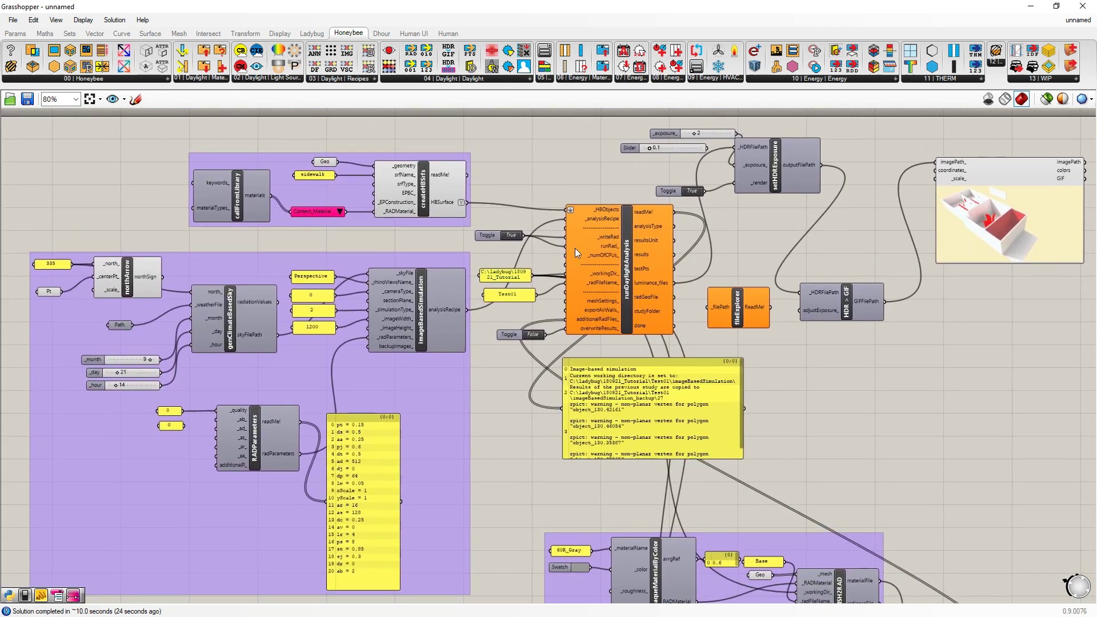